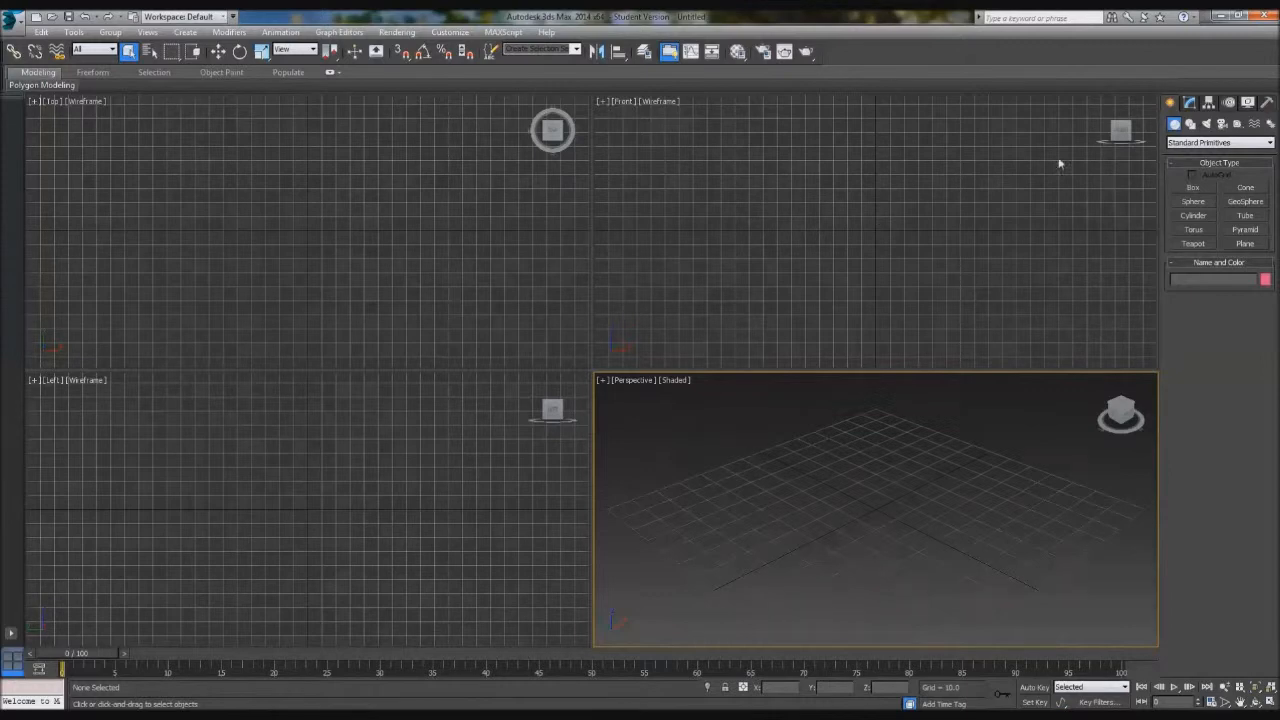
# Step: Create a box at the centre of the Perspective grid with length 20, width 20 and height 5
pyautogui.click(1193, 188)
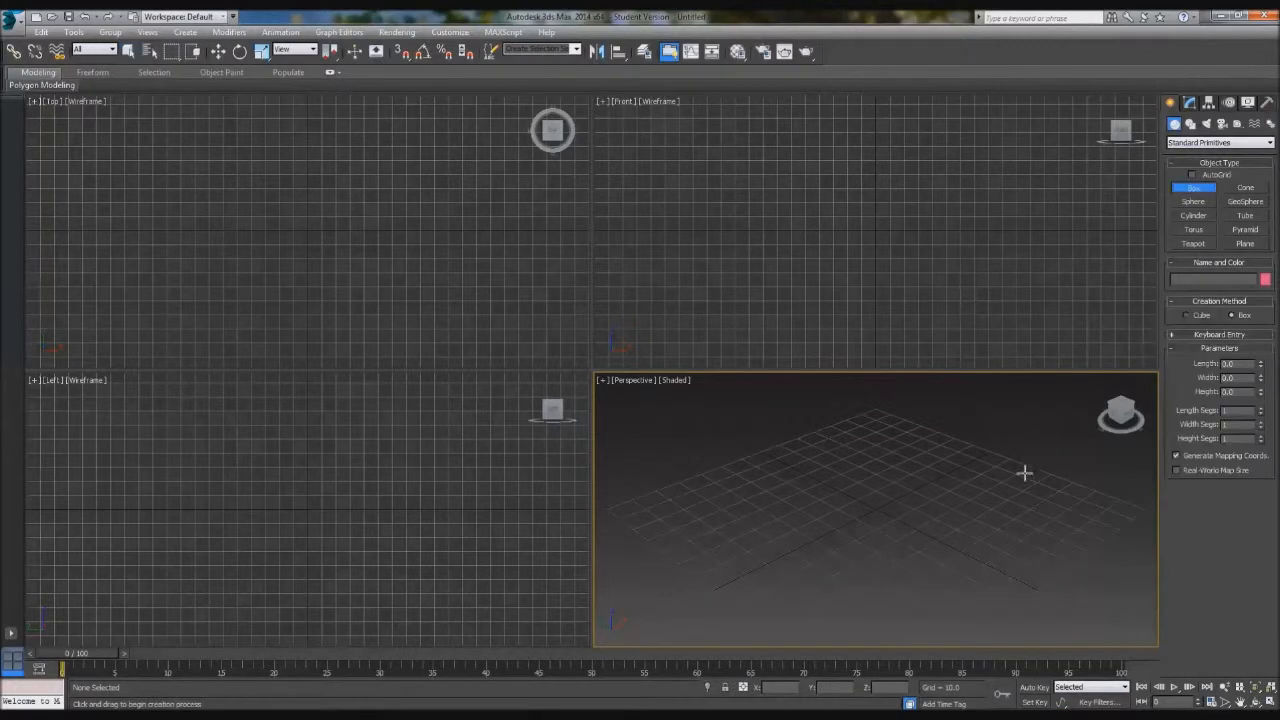
pyautogui.moveTo(874, 496); pyautogui.dragTo(878, 528)
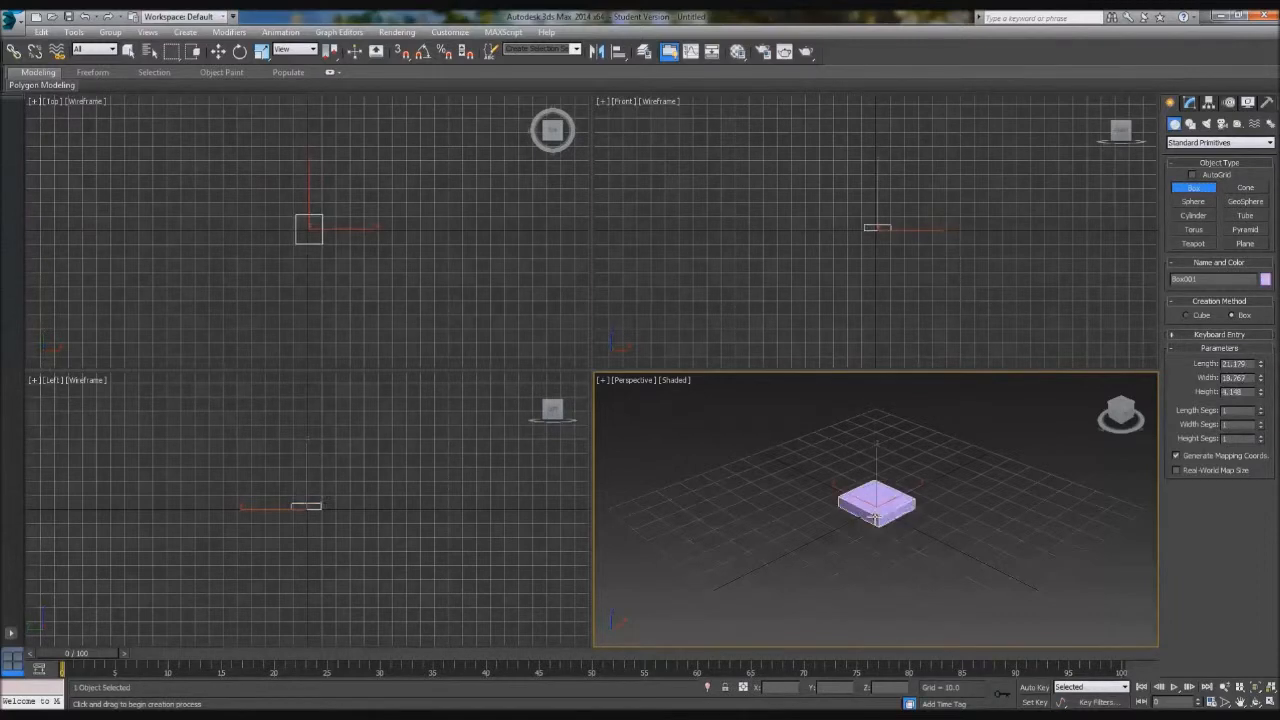
pyautogui.click(934, 489)
pyautogui.doubleClick(1254, 364)
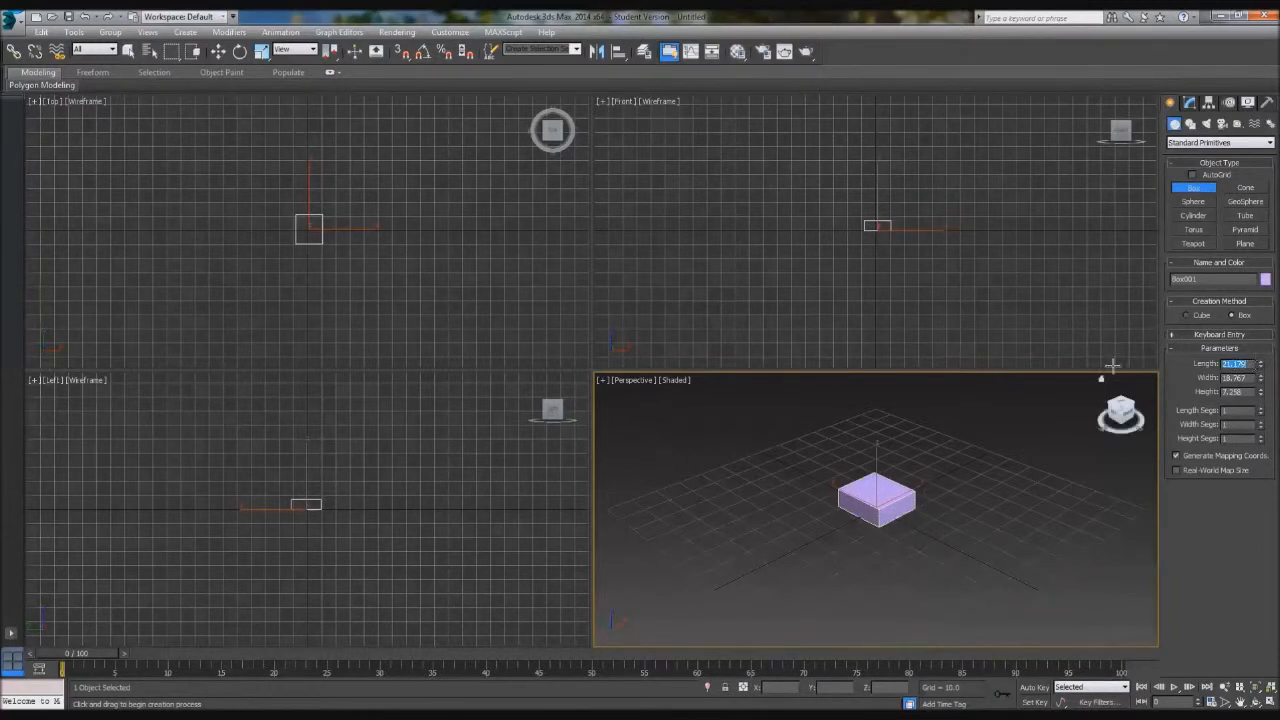
pyautogui.write('20')
pyautogui.press('Tab')
pyautogui.write('20')
pyautogui.press('Tab')
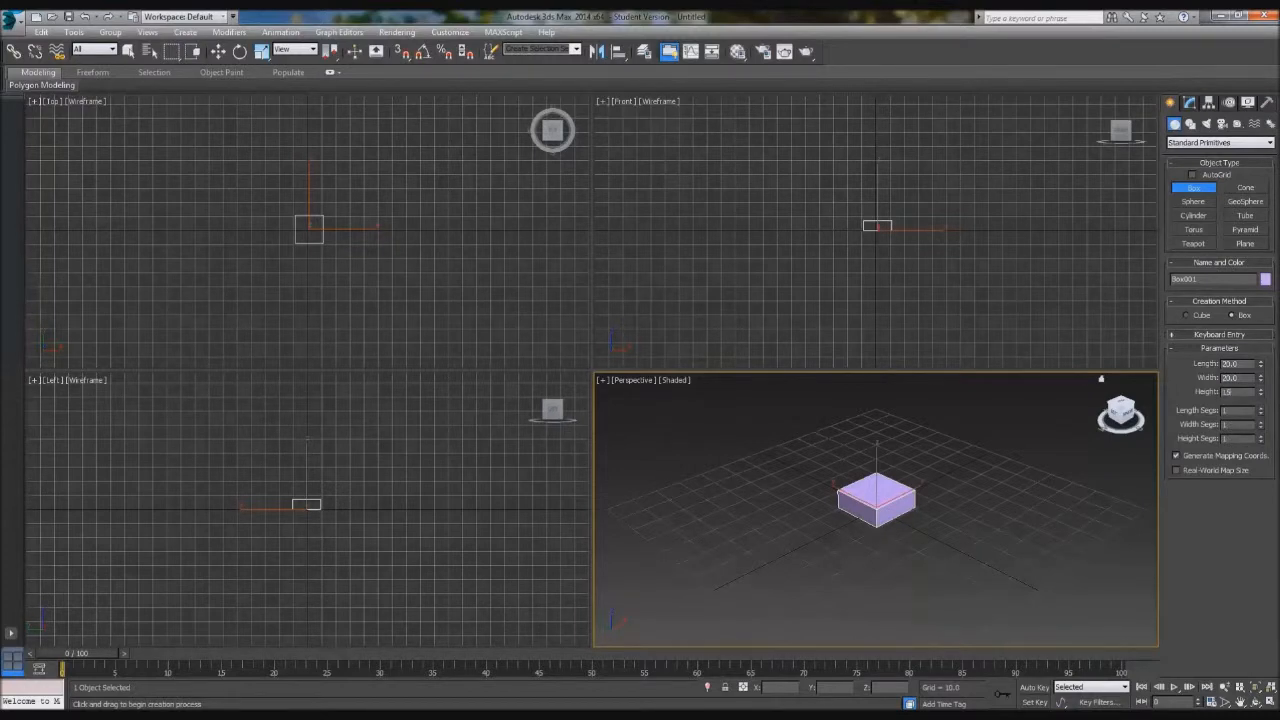
pyautogui.write('5')
pyautogui.press('Return')
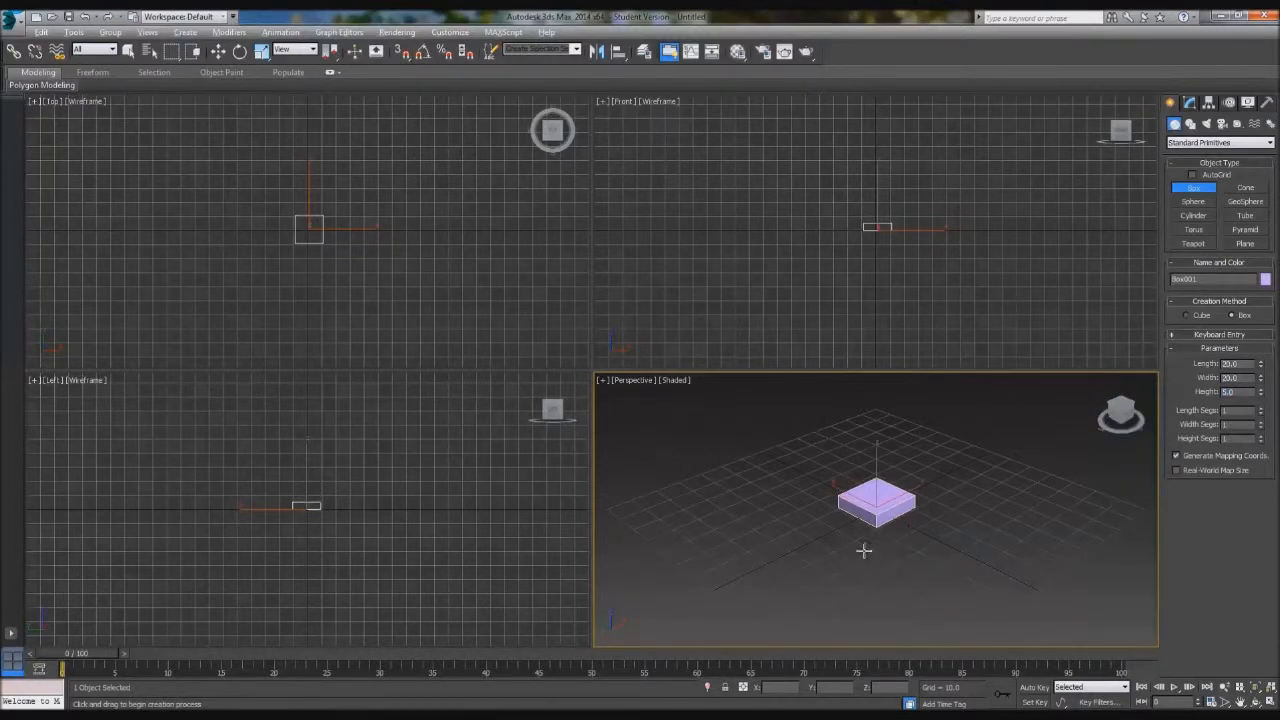
# Step: Maximize the Perspective viewport and show the box shaded with edged faces
pyautogui.hotkey('alt', 'w')
pyautogui.scroll(3, 871, 543)
pyautogui.moveTo(745, 476); pyautogui.dragTo(1128, 36, button='middle')
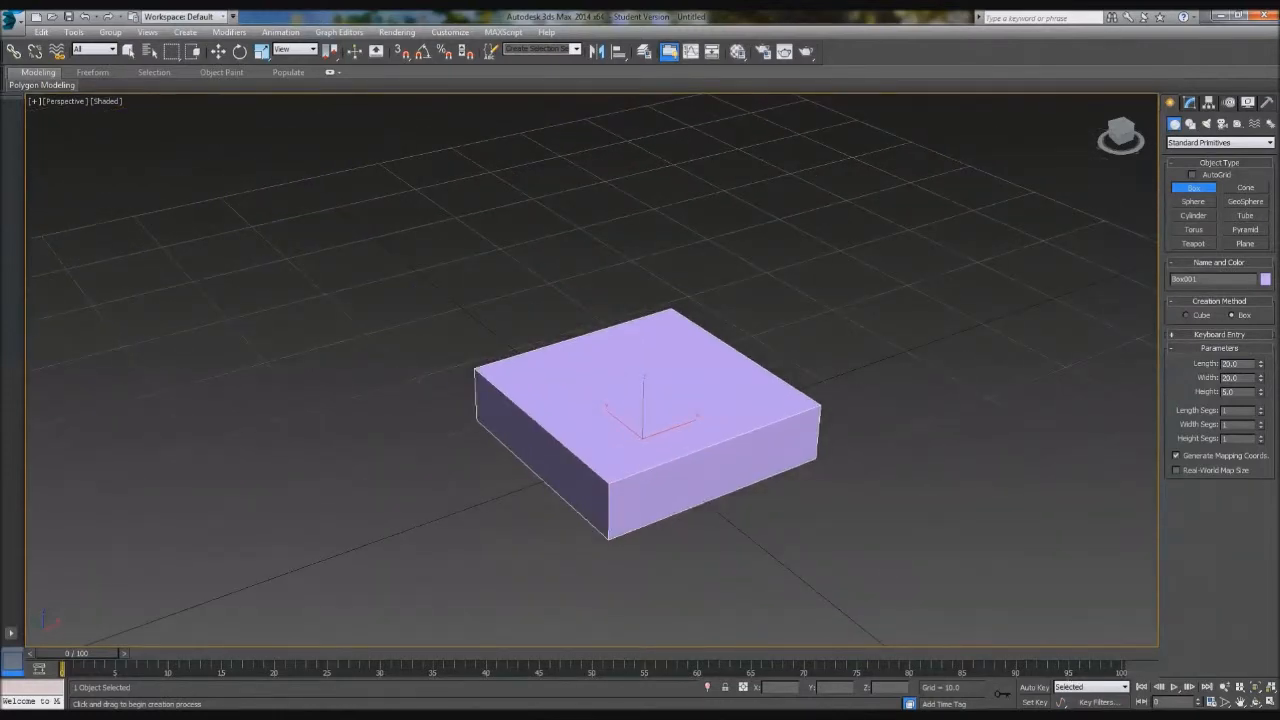
pyautogui.keyDown('alt'); pyautogui.moveTo(730, 166); pyautogui.dragTo(834, 320, button='middle'); pyautogui.keyUp('alt')
pyautogui.press('F4')
pyautogui.moveTo(808, 365)
pyautogui.keyDown('alt'); pyautogui.mouseDown(button='middle')
pyautogui.moveTo(820, 403)
pyautogui.moveTo(740, 360)
pyautogui.moveTo(777, 394)
pyautogui.moveTo(817, 385)
pyautogui.mouseUp(button='middle'); pyautogui.keyUp('alt')
pyautogui.keyDown('alt'); pyautogui.moveTo(612, 450); pyautogui.dragTo(661, 519, button='middle'); pyautogui.keyUp('alt')
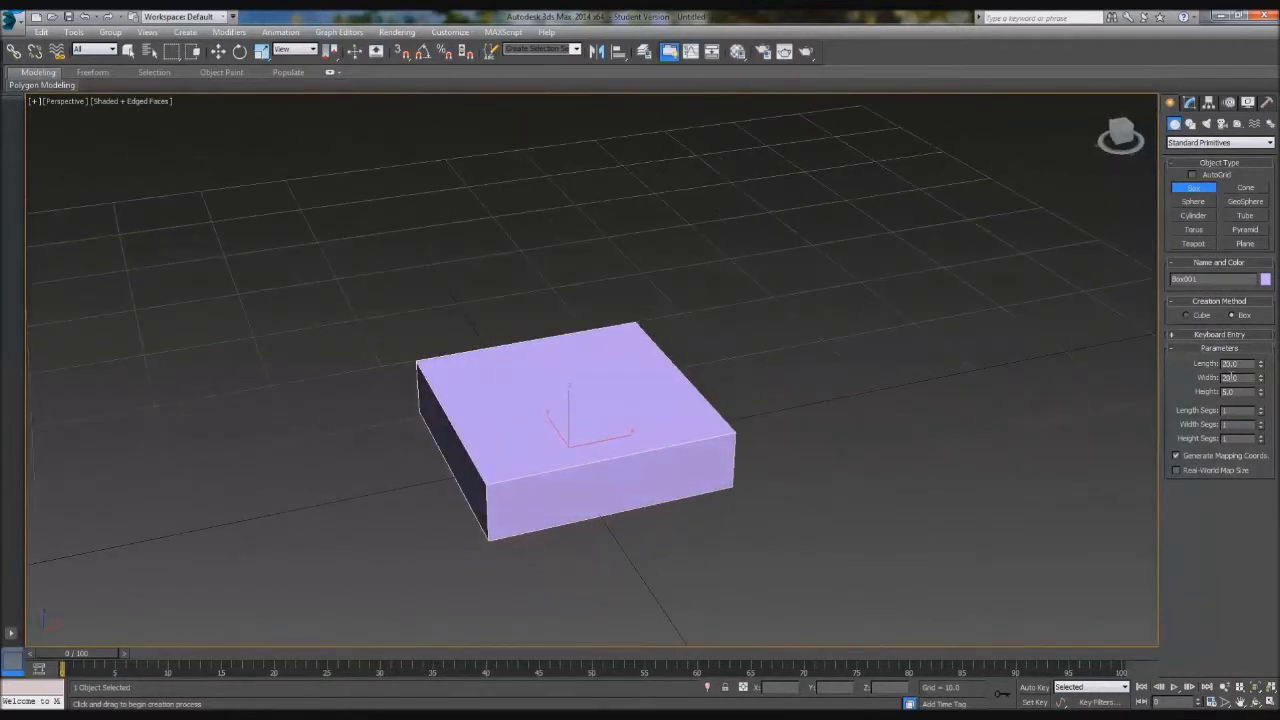
# Step: Raise the box's length segments to 4 and its width segments to 5
pyautogui.click(1260, 411)
pyautogui.keyDown('alt'); pyautogui.moveTo(840, 437); pyautogui.dragTo(882, 437, button='middle'); pyautogui.keyUp('alt')
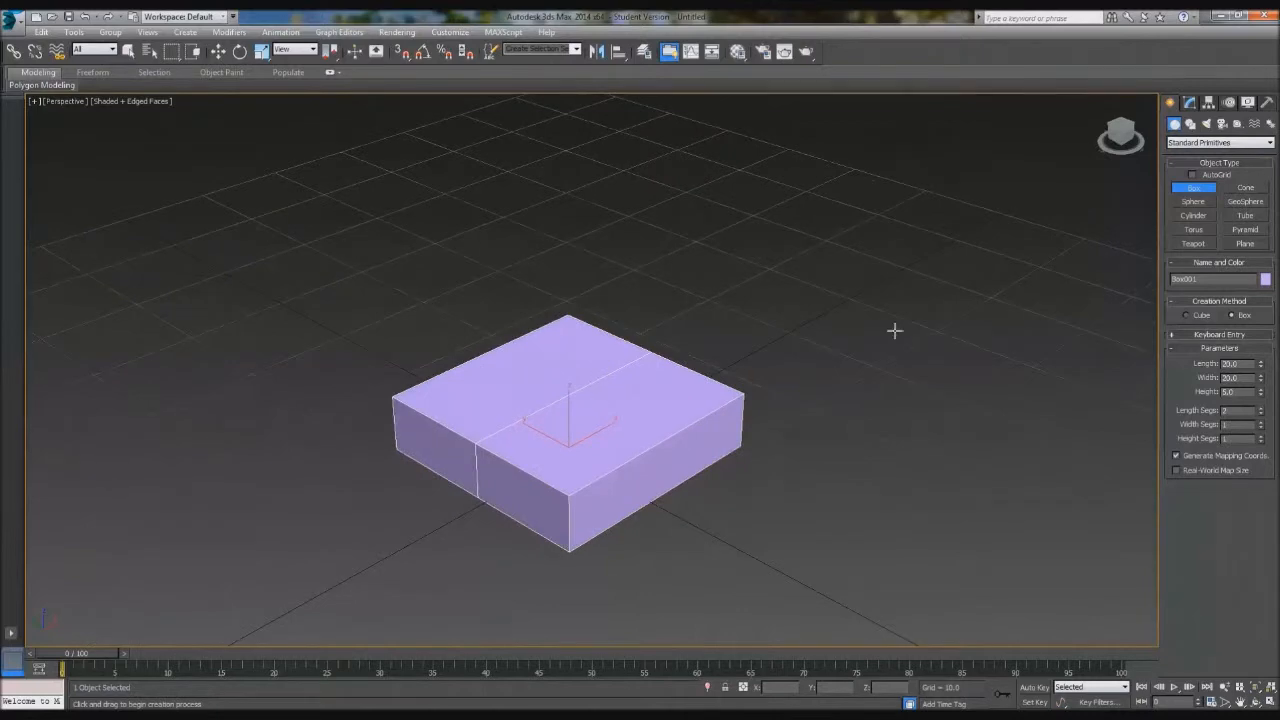
pyautogui.keyDown('alt'); pyautogui.moveTo(917, 377); pyautogui.dragTo(572, 341, button='middle'); pyautogui.keyUp('alt')
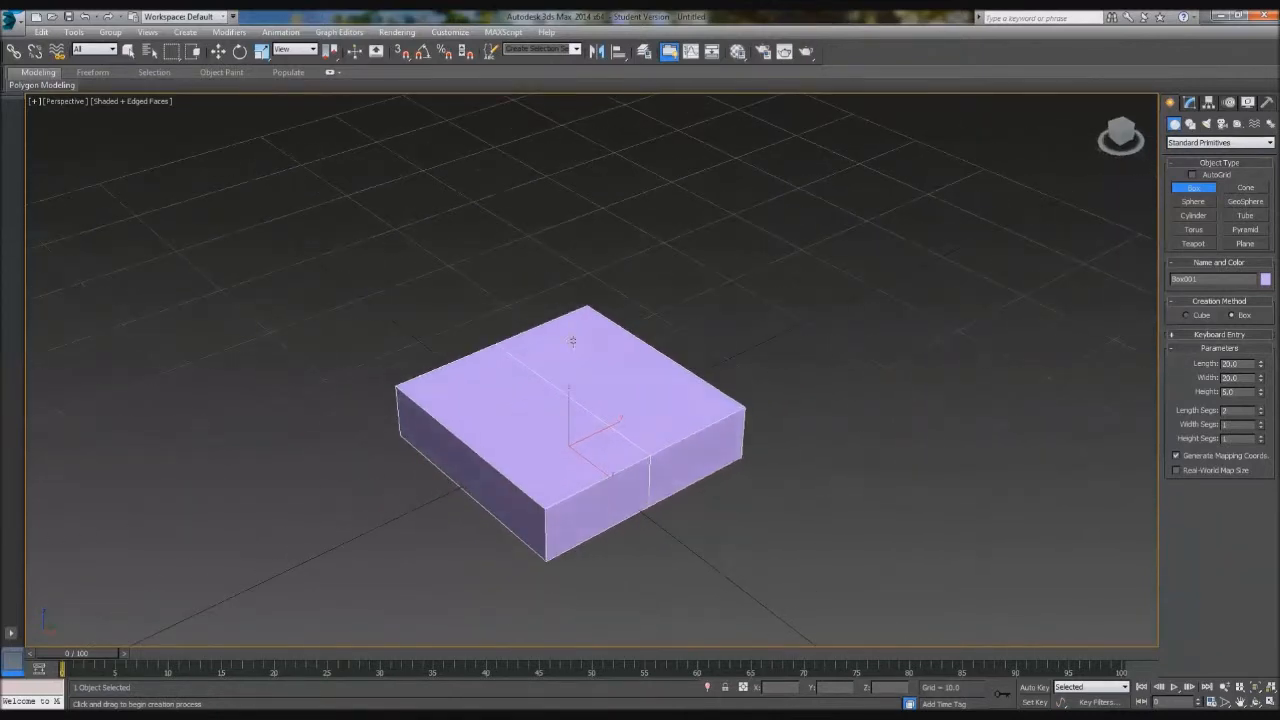
pyautogui.click(1261, 411)
pyautogui.click(1261, 411)
pyautogui.moveTo(1261, 426); pyautogui.dragTo(1261, 429)
pyautogui.click(1262, 431)
pyautogui.keyDown('alt'); pyautogui.moveTo(1014, 429); pyautogui.dragTo(862, 443, button='middle'); pyautogui.keyUp('alt')
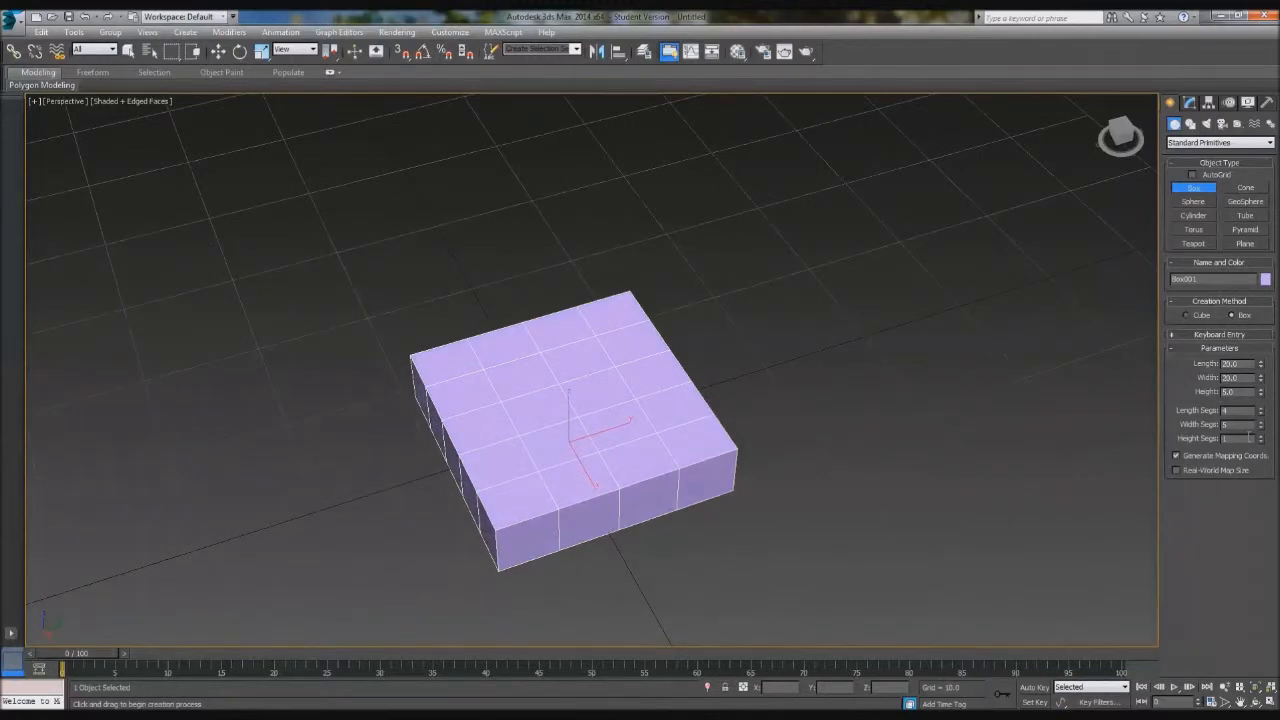
# Step: Set the box's width segments to 10 and its length segments to 8
pyautogui.write('10')
pyautogui.press('Return')
pyautogui.keyDown('alt'); pyautogui.moveTo(711, 528); pyautogui.dragTo(712, 430, button='middle'); pyautogui.keyUp('alt')
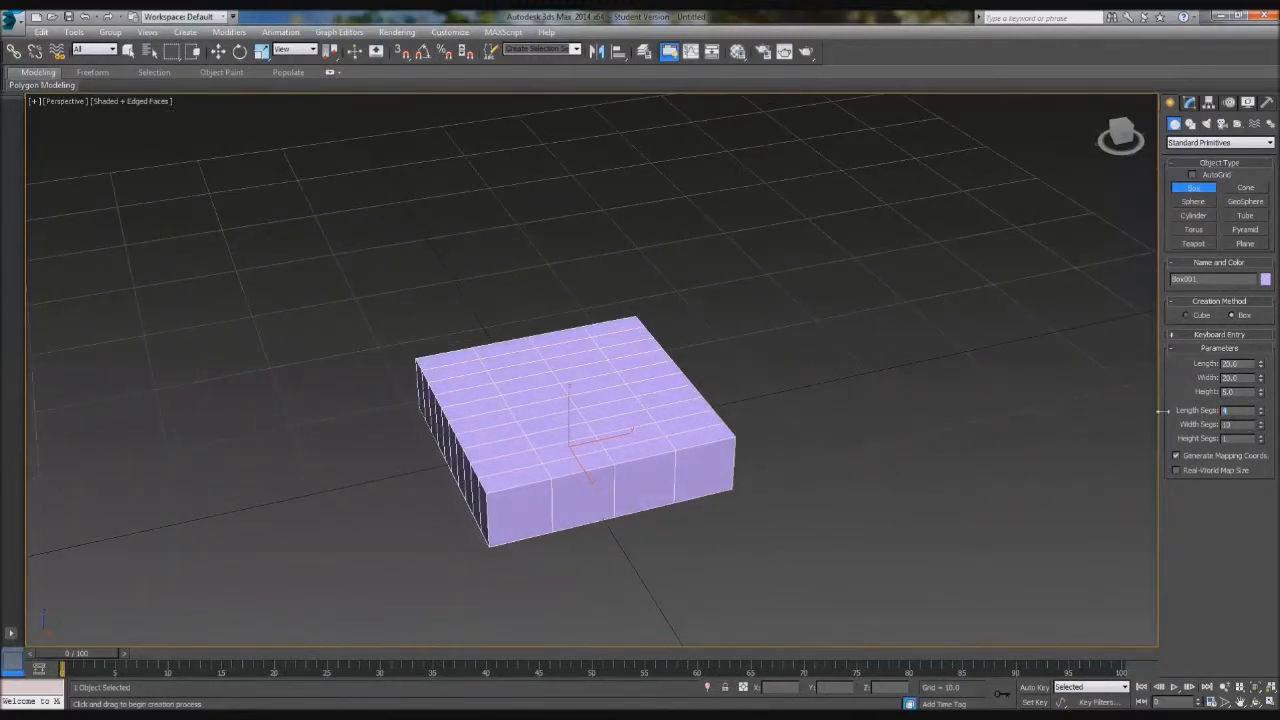
pyautogui.press('Return')
pyautogui.moveTo(821, 491)
pyautogui.keyDown('alt'); pyautogui.mouseDown(button='middle')
pyautogui.moveTo(754, 357)
pyautogui.moveTo(766, 351)
pyautogui.moveTo(792, 491)
pyautogui.moveTo(811, 486)
pyautogui.mouseUp(button='middle'); pyautogui.keyUp('alt')
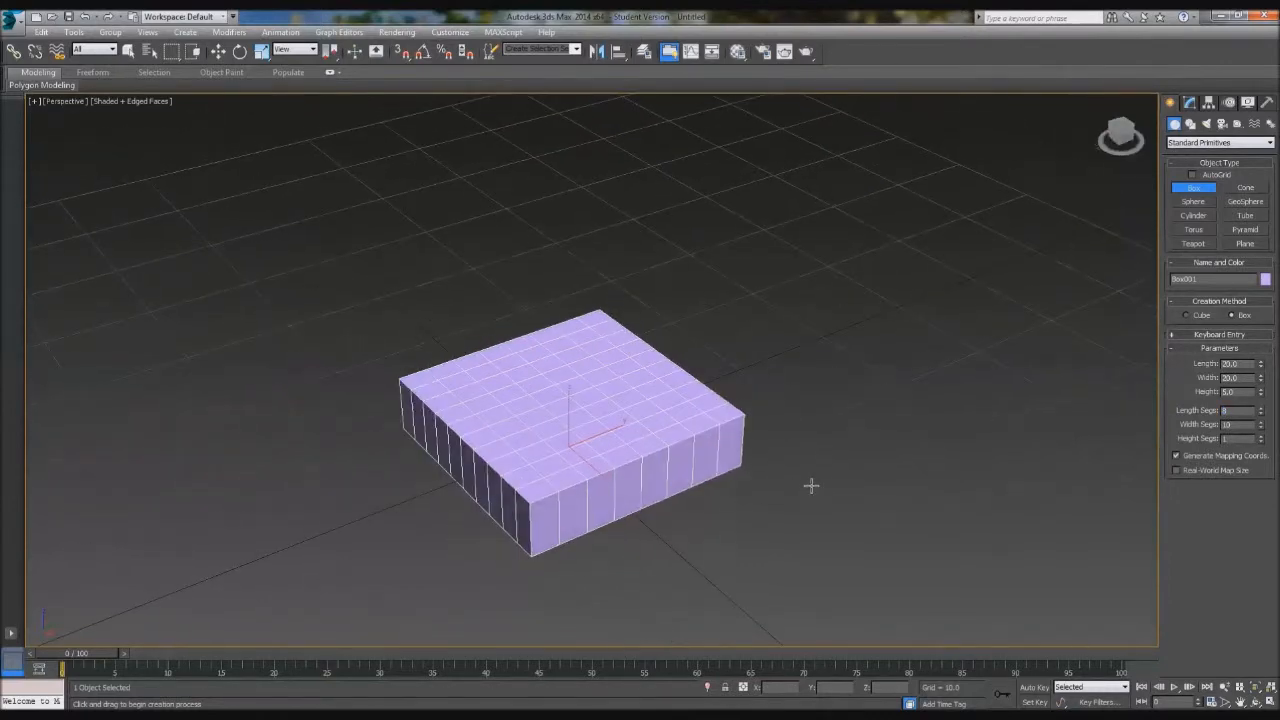
# Step: Add an Edit Poly modifier to the box and enter polygon selection mode
pyautogui.click(1189, 104)
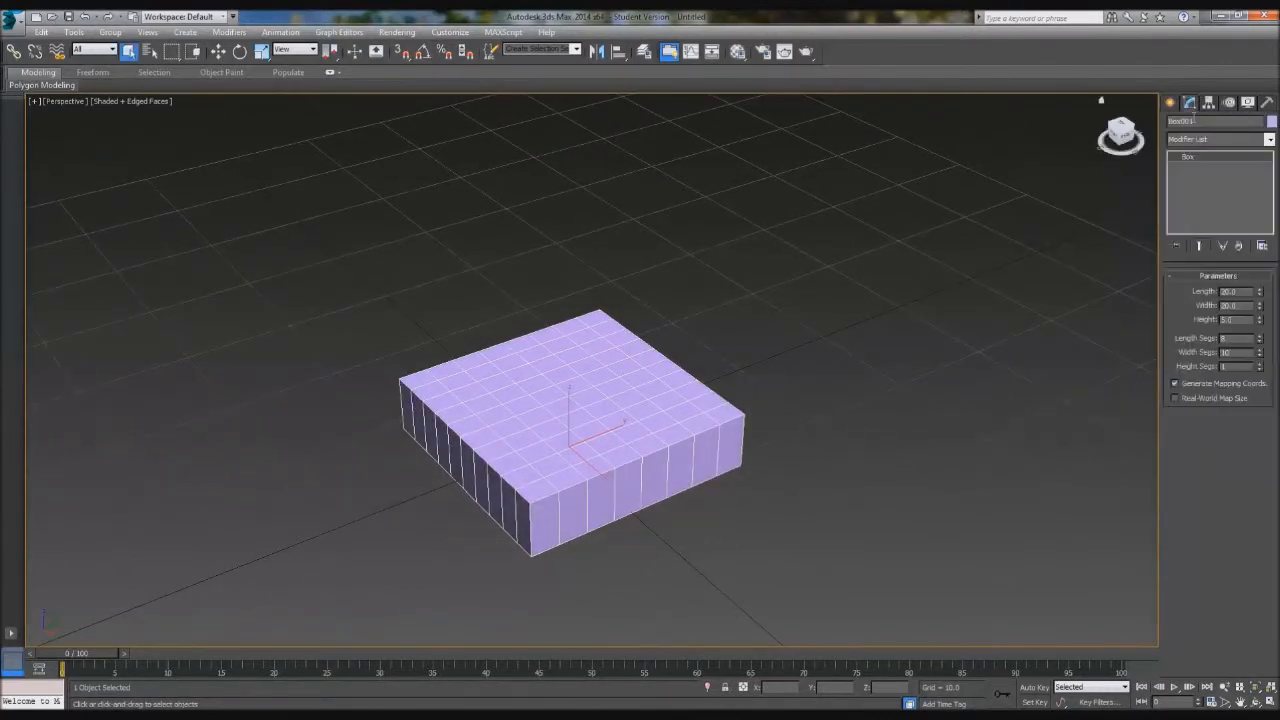
pyautogui.click(1218, 141)
pyautogui.scroll(-1, 1210, 300)
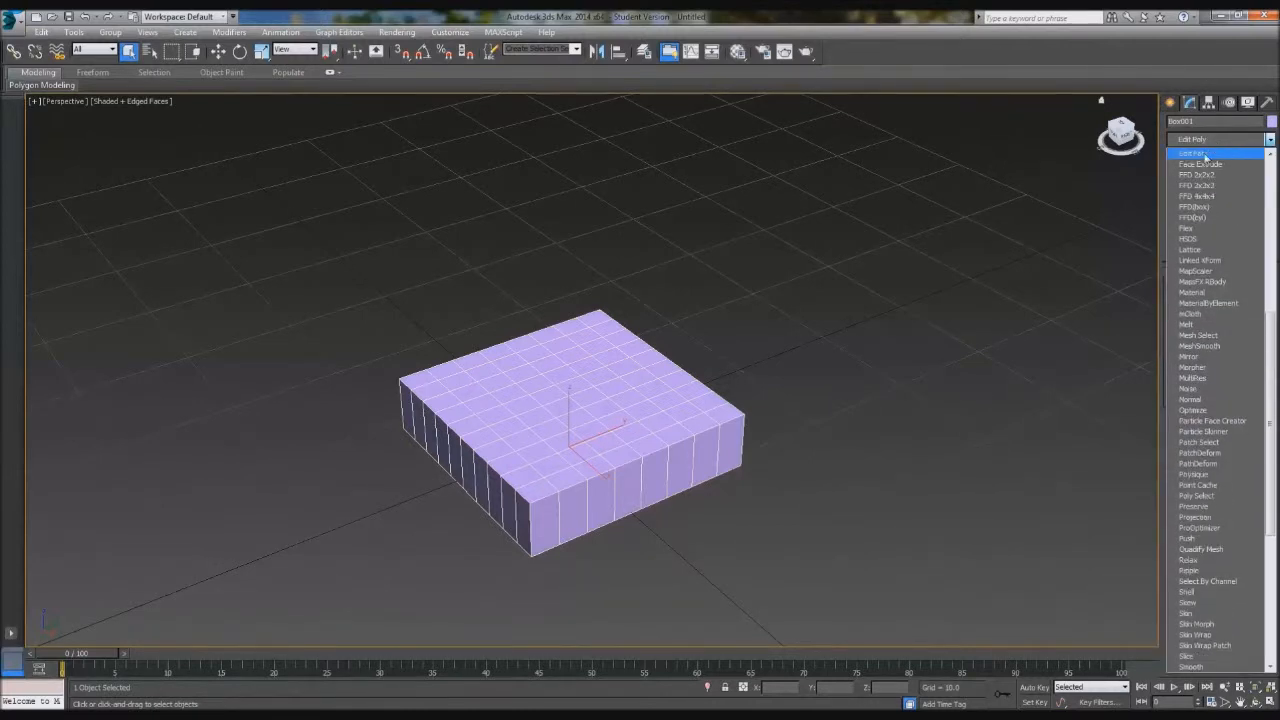
pyautogui.click(1195, 163)
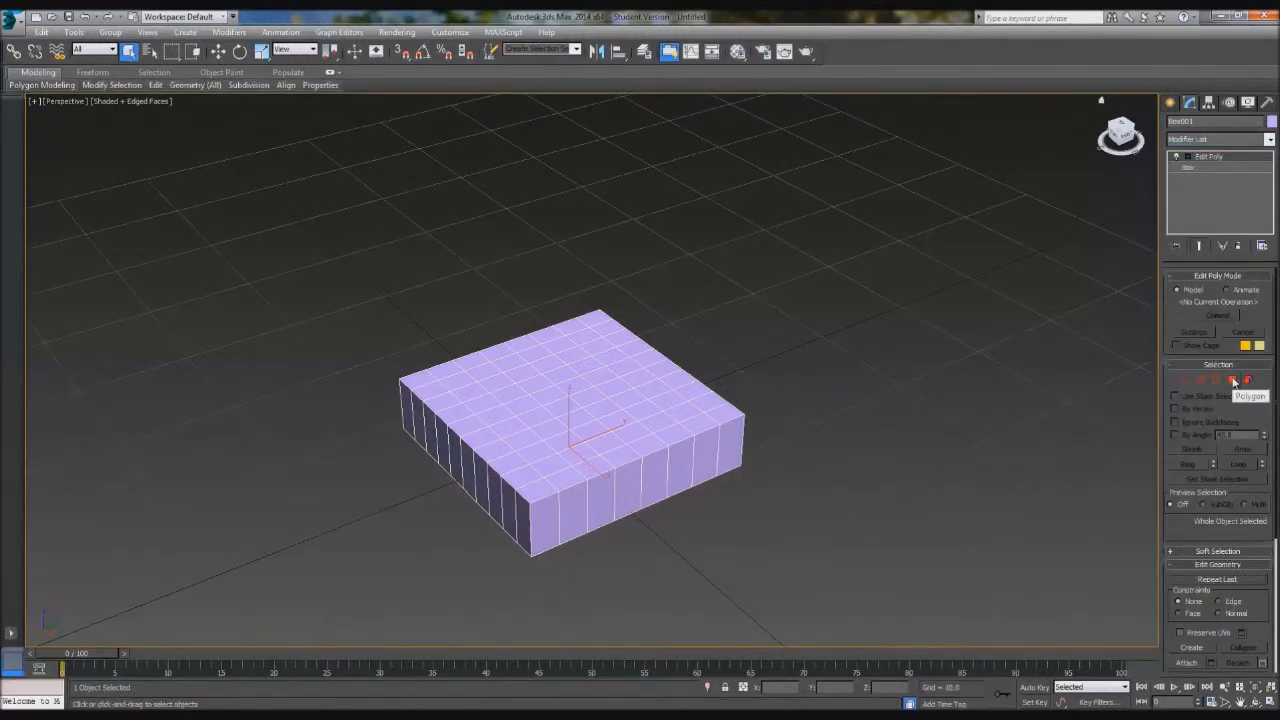
pyautogui.click(1234, 381)
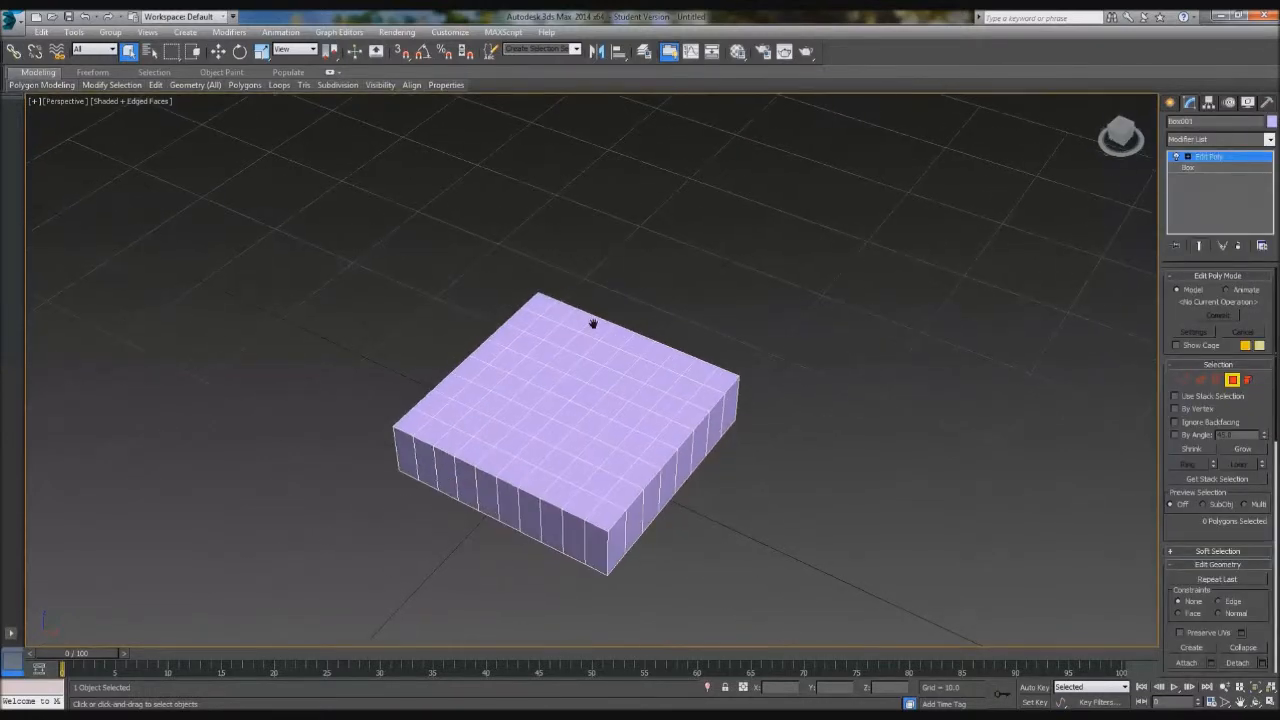
# Step: Select three 2x2 polygon groups along one 10-segment edge of the top face, leaving one polygon between groups and at each corner
pyautogui.scroll(3, 593, 340)
pyautogui.keyDown('alt'); pyautogui.moveTo(553, 341); pyautogui.dragTo(733, 503, button='middle'); pyautogui.keyUp('alt')
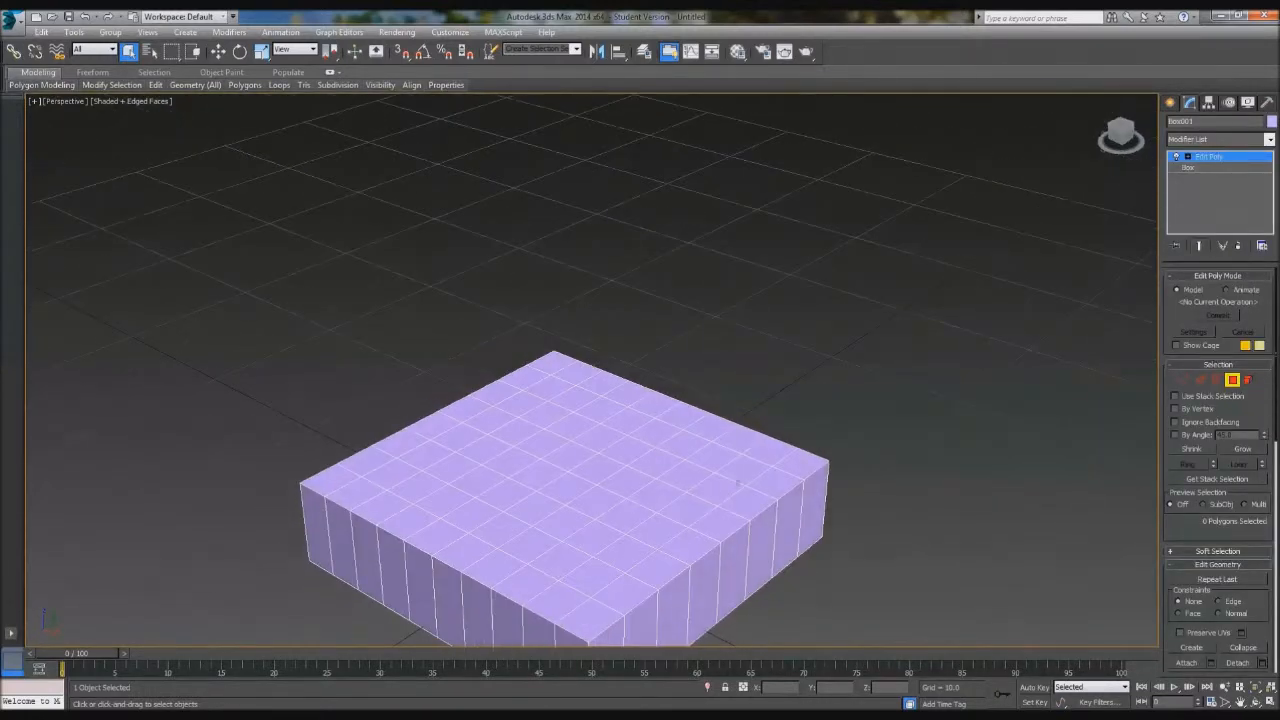
pyautogui.click(568, 373)
pyautogui.keyDown('ctrl'); pyautogui.click(550, 387); pyautogui.keyUp('ctrl')
pyautogui.keyDown('ctrl'); pyautogui.click(576, 400); pyautogui.keyUp('ctrl')
pyautogui.keyDown('ctrl'); pyautogui.click(606, 386); pyautogui.keyUp('ctrl')
pyautogui.keyDown('ctrl'); pyautogui.click(645, 405); pyautogui.keyUp('ctrl')
pyautogui.keyDown('ctrl'); pyautogui.click(625, 420); pyautogui.keyUp('ctrl')
pyautogui.keyDown('ctrl'); pyautogui.click(662, 432); pyautogui.keyUp('ctrl')
pyautogui.keyDown('ctrl'); pyautogui.click(684, 414); pyautogui.keyUp('ctrl')
pyautogui.keyDown('ctrl'); pyautogui.click(722, 437); pyautogui.keyUp('ctrl')
pyautogui.keyDown('ctrl'); pyautogui.click(702, 452); pyautogui.keyUp('ctrl')
pyautogui.keyDown('ctrl'); pyautogui.click(742, 464); pyautogui.keyUp('ctrl')
pyautogui.keyDown('ctrl'); pyautogui.click(766, 449); pyautogui.keyUp('ctrl')
pyautogui.keyDown('alt'); pyautogui.moveTo(766, 449); pyautogui.dragTo(740, 515, button='middle'); pyautogui.keyUp('alt')
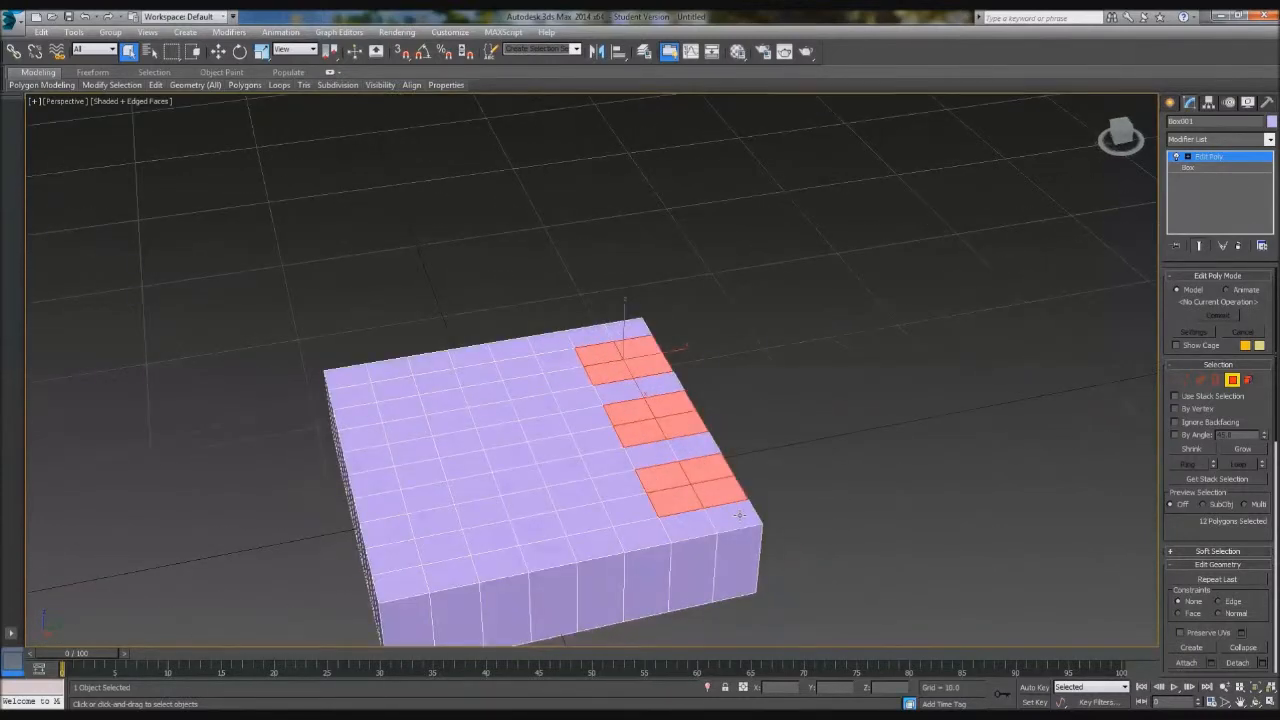
# Step: Start a Bevel with settings on the selected polygons and set its height to 0
pyautogui.moveTo(1195, 535); pyautogui.dragTo(1205, 398)
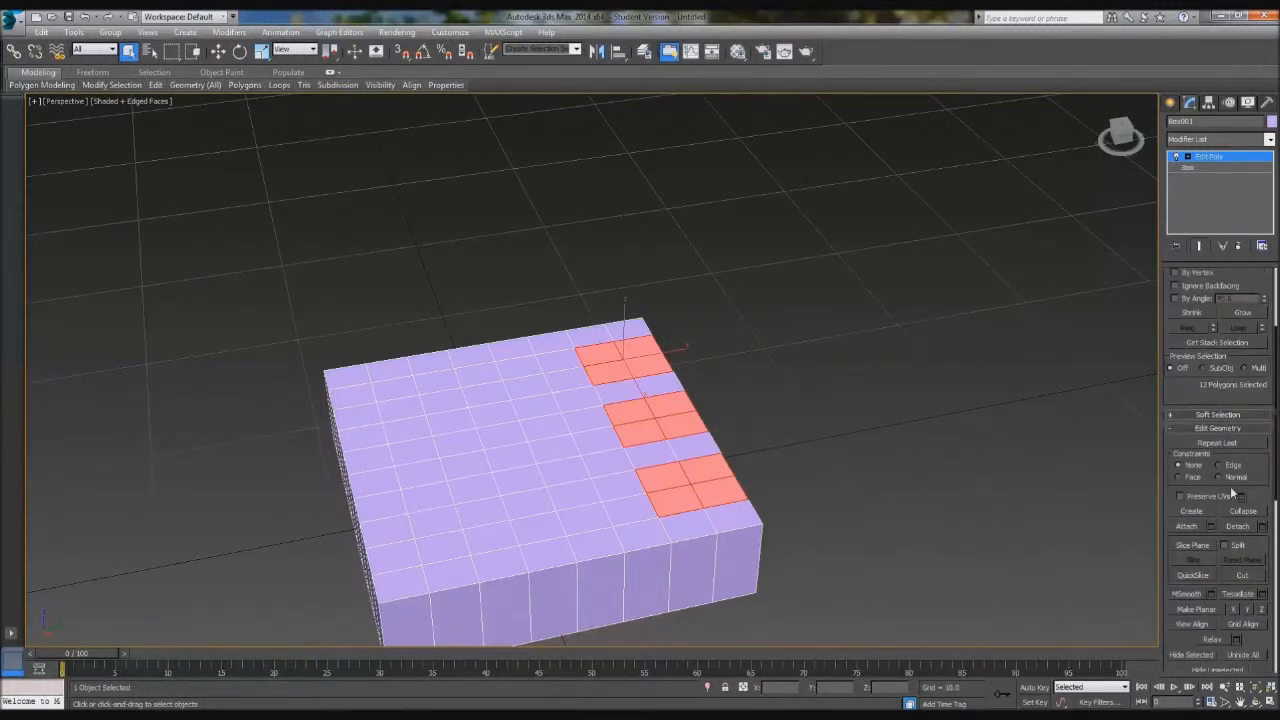
pyautogui.scroll(-1, 1250, 500)
pyautogui.scroll(-1, 1251, 580)
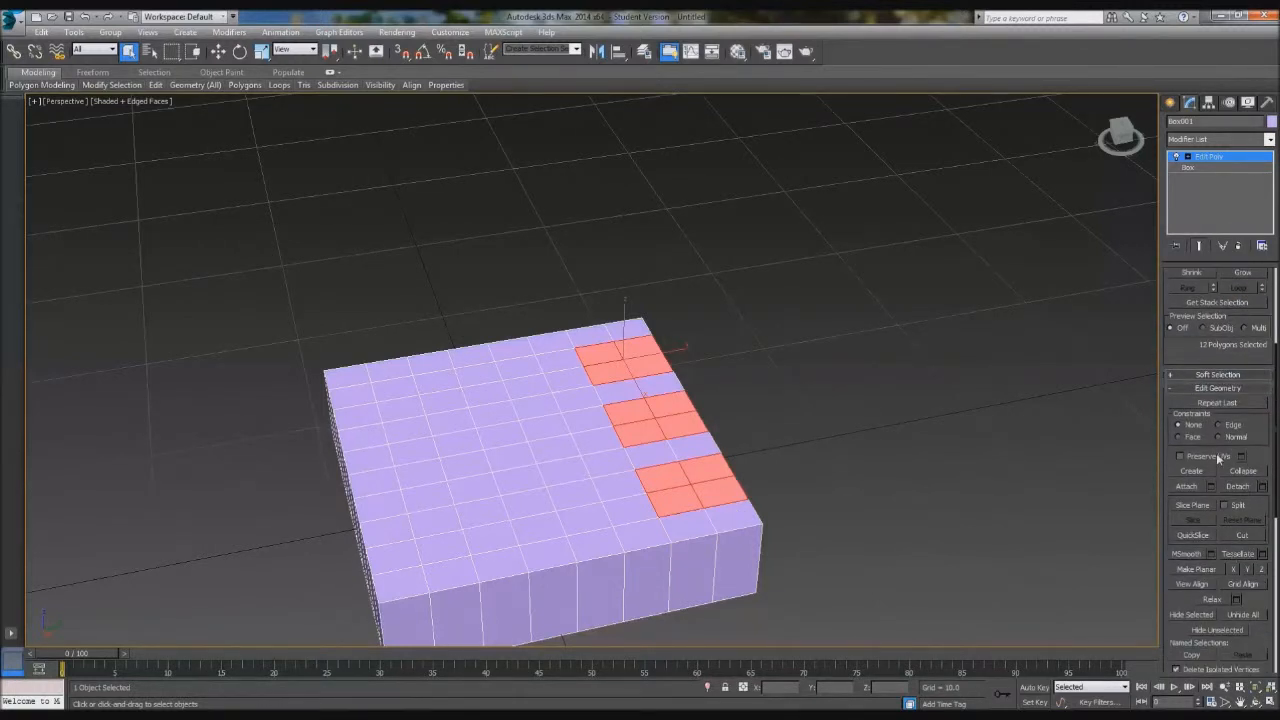
pyautogui.scroll(-6, 1227, 385)
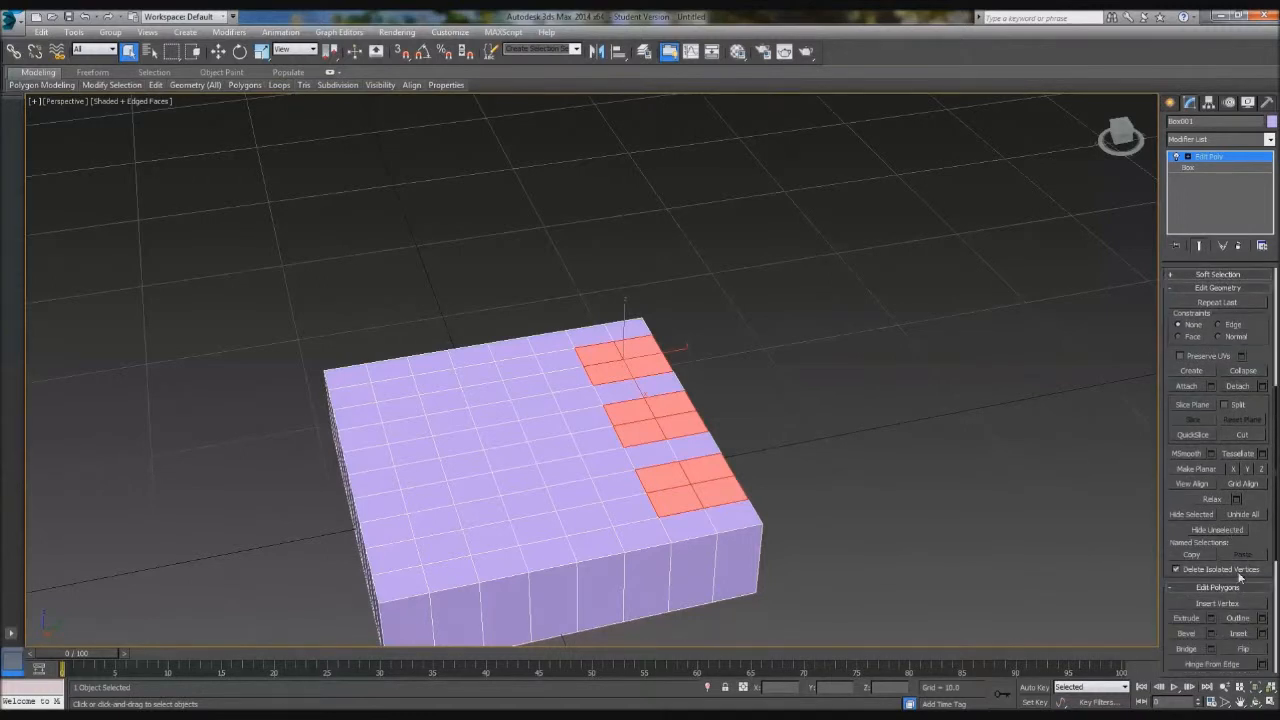
pyautogui.scroll(-1, 1211, 607)
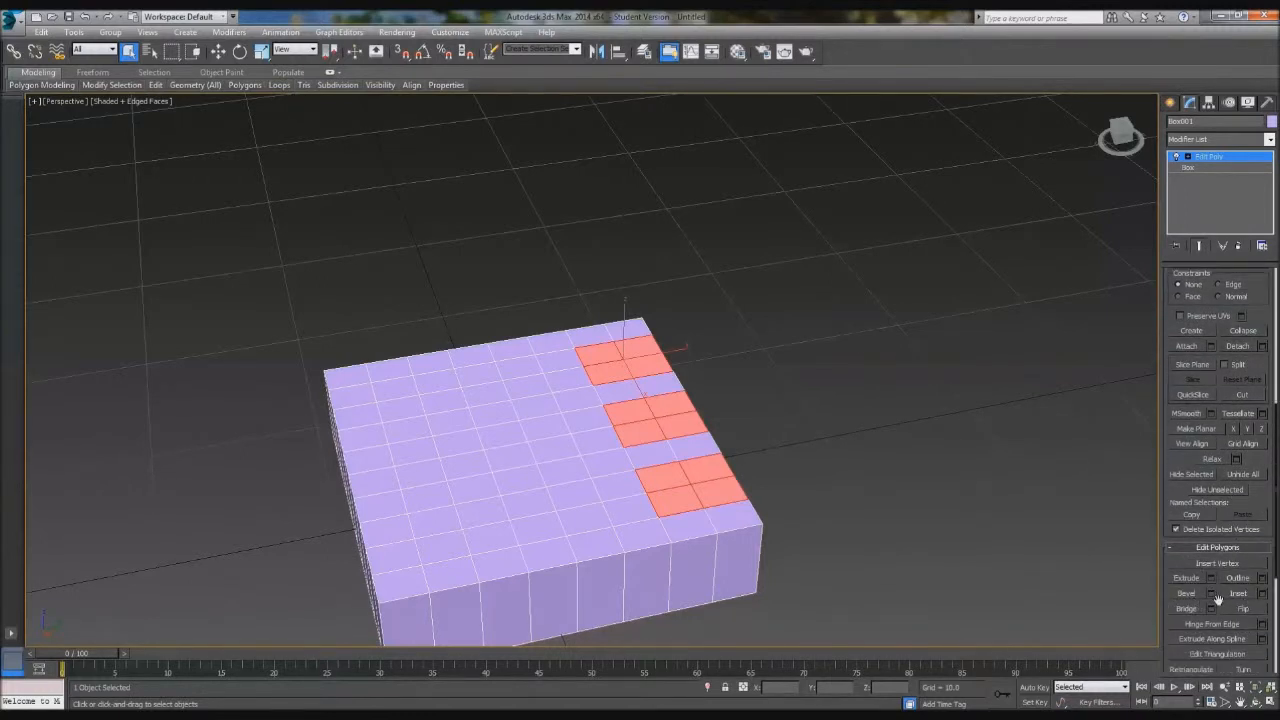
pyautogui.click(1211, 593)
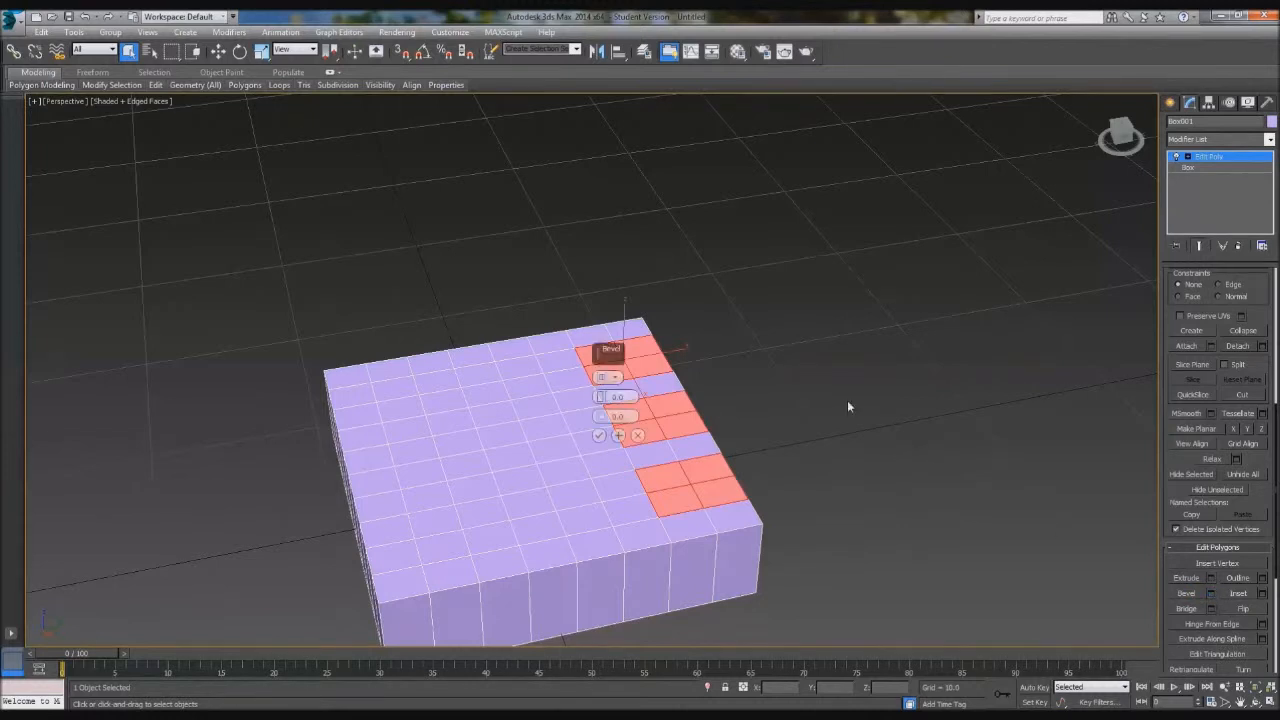
pyautogui.moveTo(610, 353); pyautogui.dragTo(804, 313)
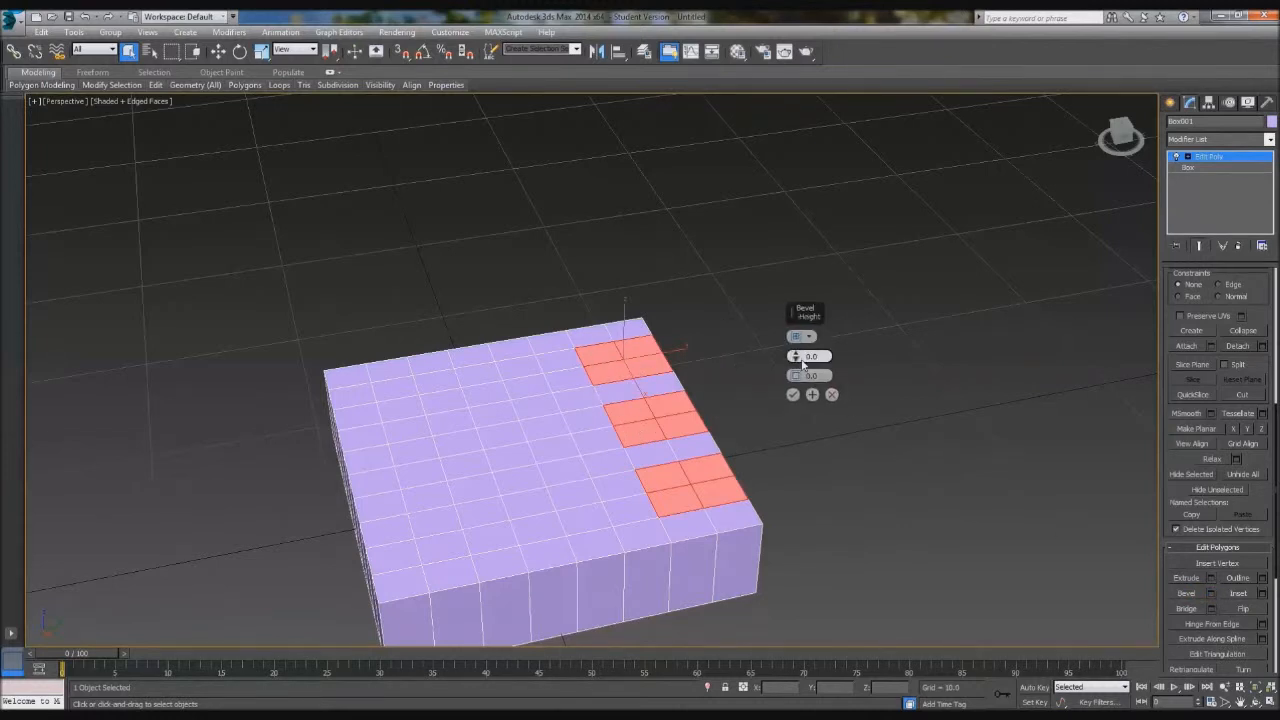
pyautogui.moveTo(796, 357); pyautogui.dragTo(704, 356)
pyautogui.write('0')
pyautogui.press('Return')
# Step: Set the bevel outline to -0.7 and apply it to inset the three polygon groups
pyautogui.moveTo(795, 377); pyautogui.dragTo(844, 376)
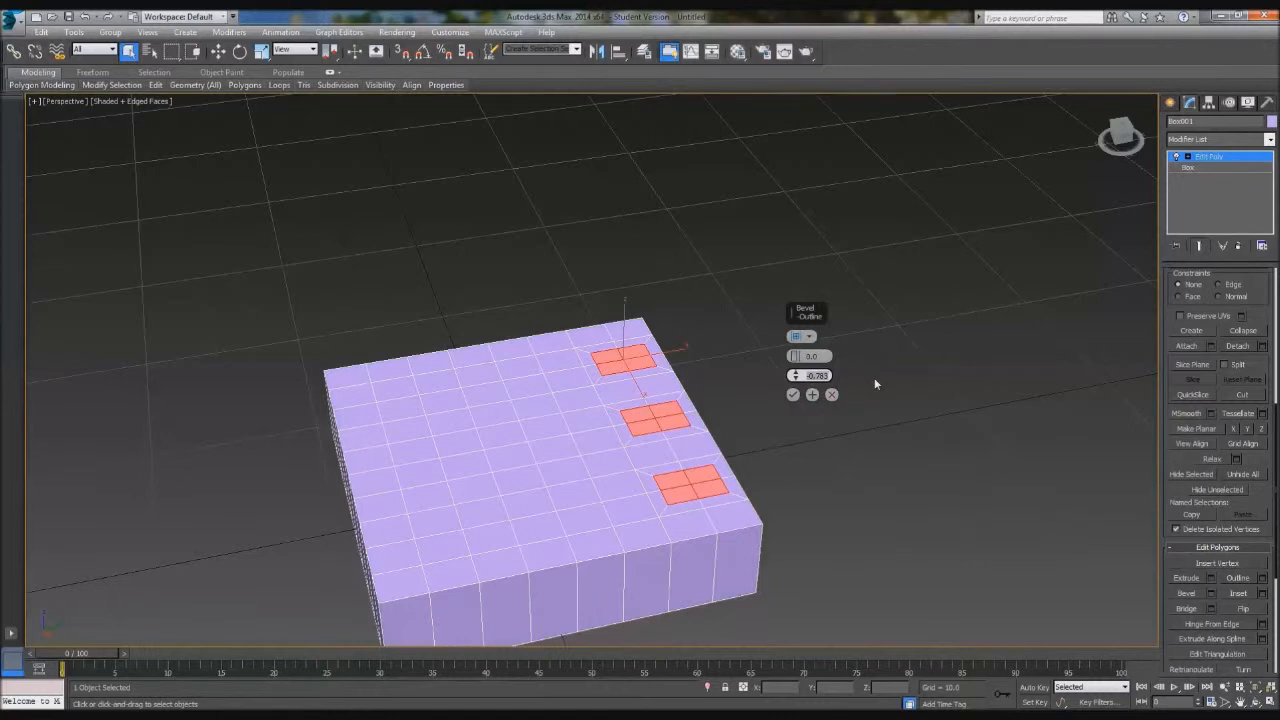
pyautogui.write('-0.7')
pyautogui.press('Return')
pyautogui.click(793, 394)
pyautogui.keyDown('alt'); pyautogui.moveTo(794, 400); pyautogui.dragTo(834, 446, button='middle'); pyautogui.keyUp('alt')
pyautogui.click(1210, 594)
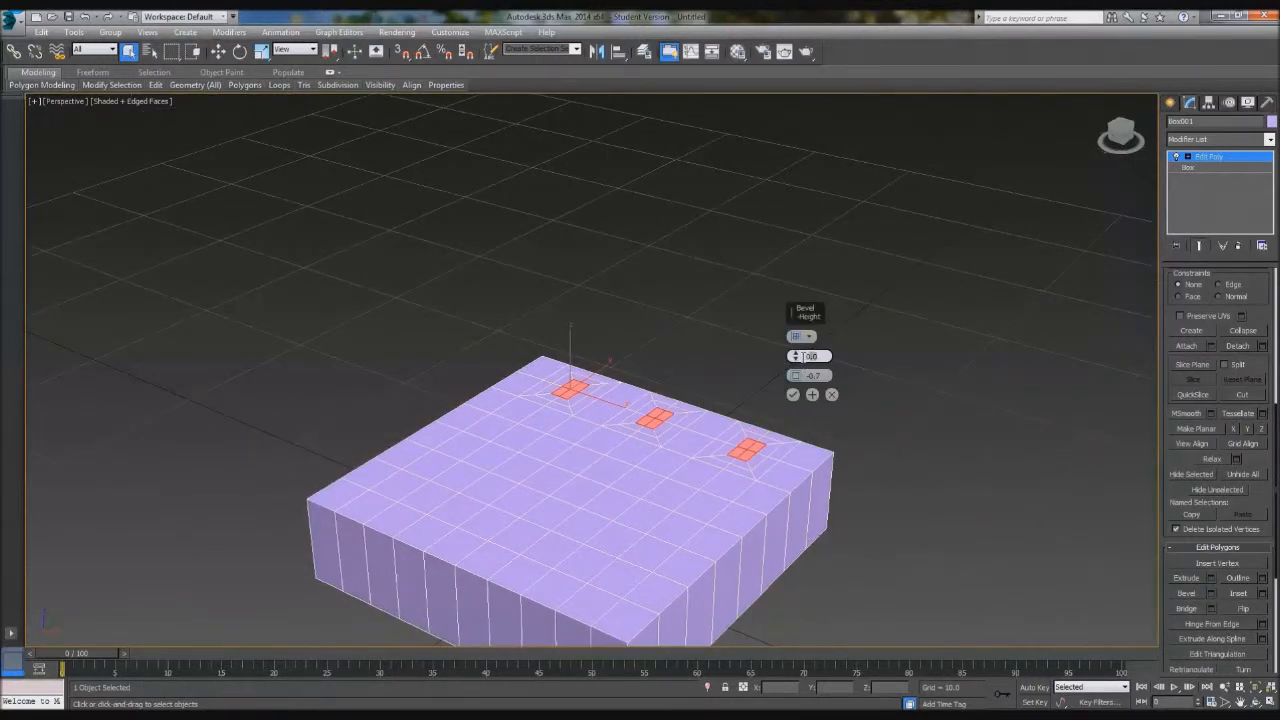
pyautogui.write('10')
pyautogui.press('Return')
pyautogui.moveTo(706, 268); pyautogui.dragTo(686, 363, button='middle')
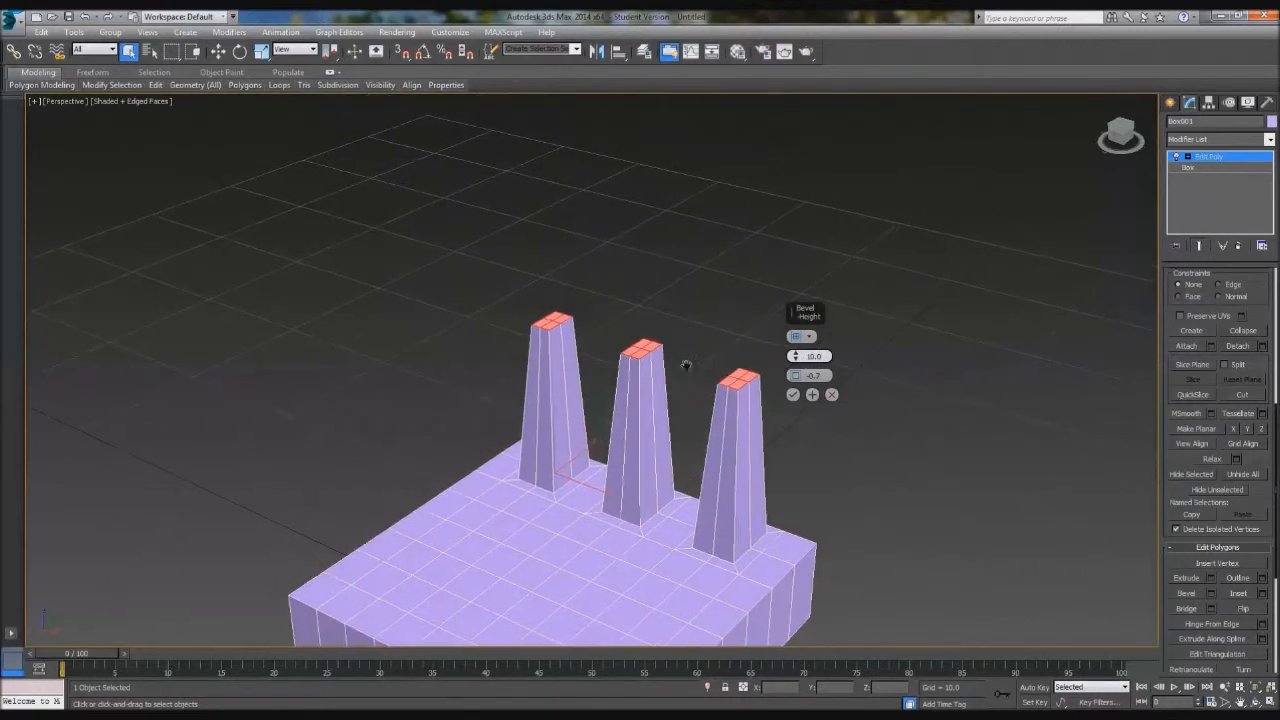
pyautogui.press('0')
pyautogui.click(306, 66)
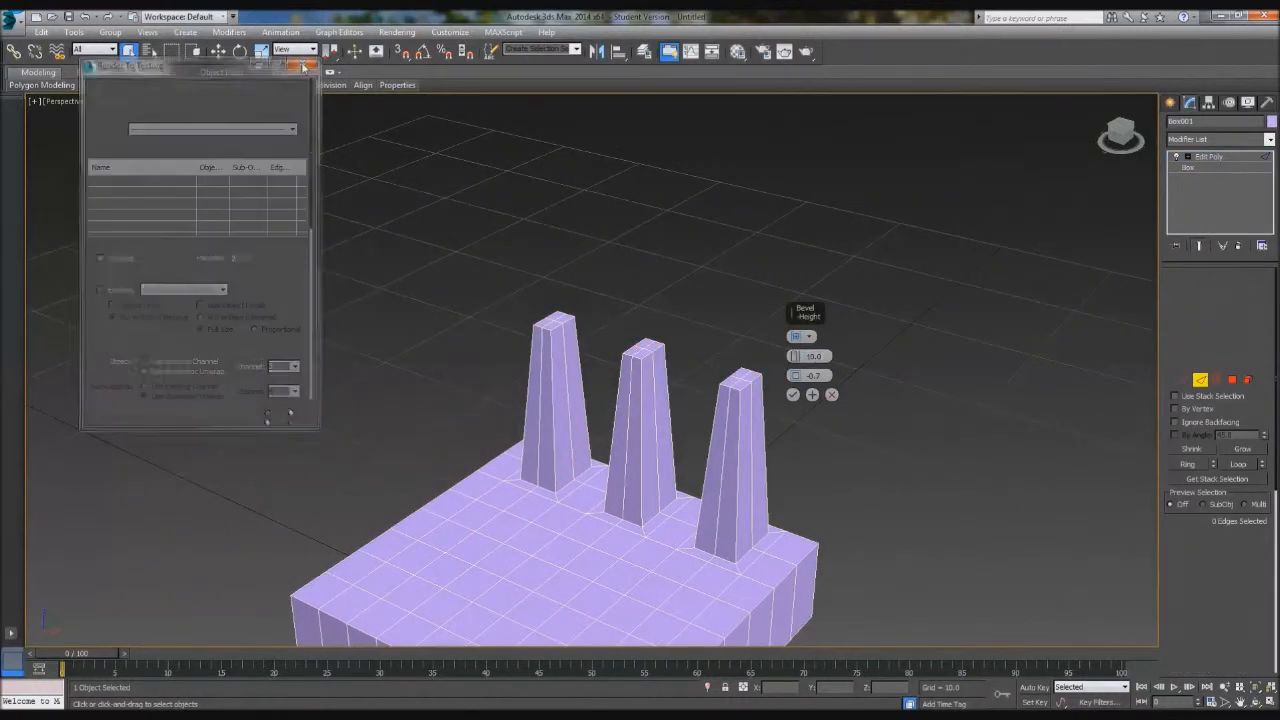
pyautogui.click(831, 394)
# Step: Start another Bevel on the three inset polygon groups and set its height to 20
pyautogui.scroll(-5, 1238, 527)
pyautogui.scroll(-3, 1238, 527)
pyautogui.click(1211, 605)
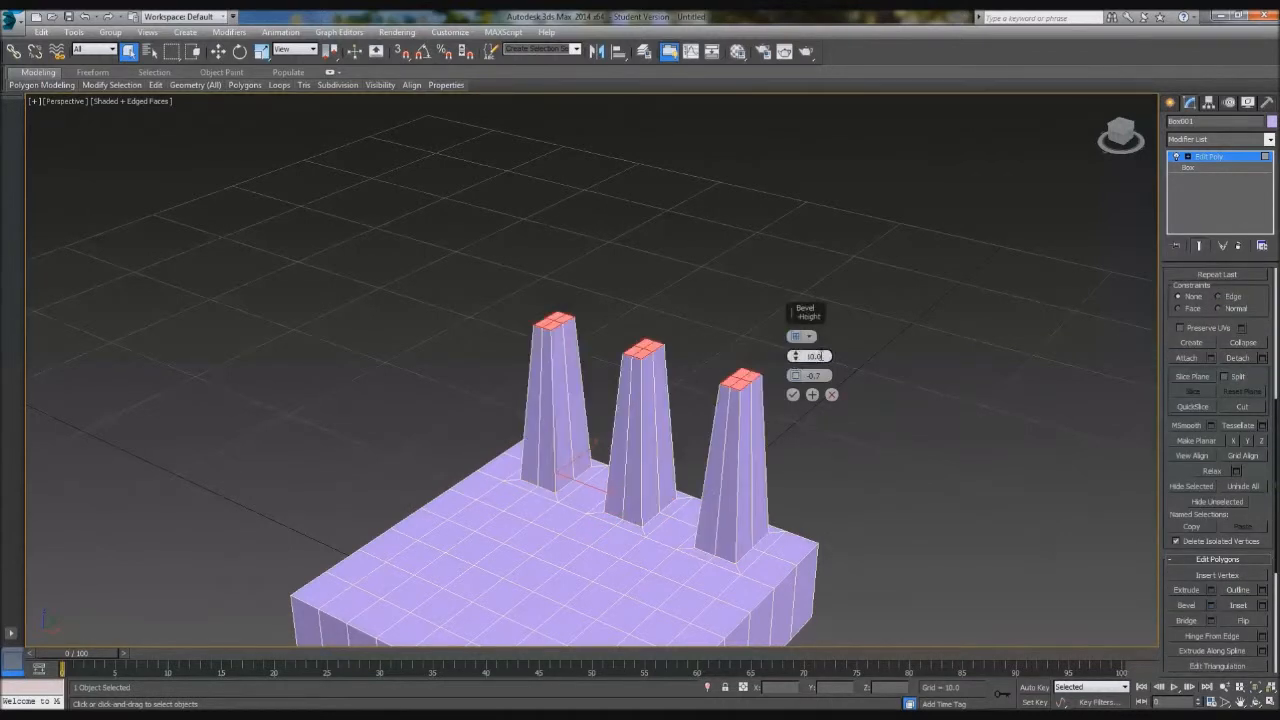
pyautogui.write('20')
pyautogui.press('Return')
pyautogui.scroll(-3, 675, 421)
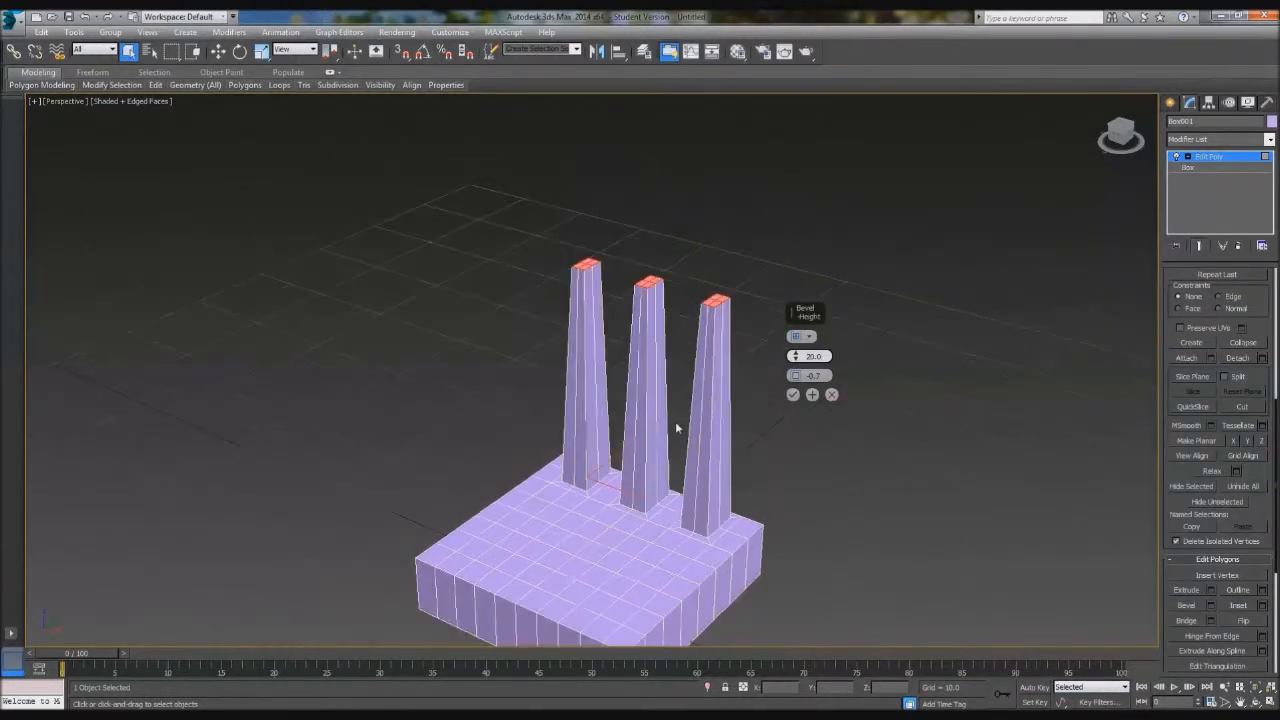
pyautogui.keyDown('alt'); pyautogui.moveTo(675, 421); pyautogui.dragTo(688, 463, button='middle'); pyautogui.keyUp('alt')
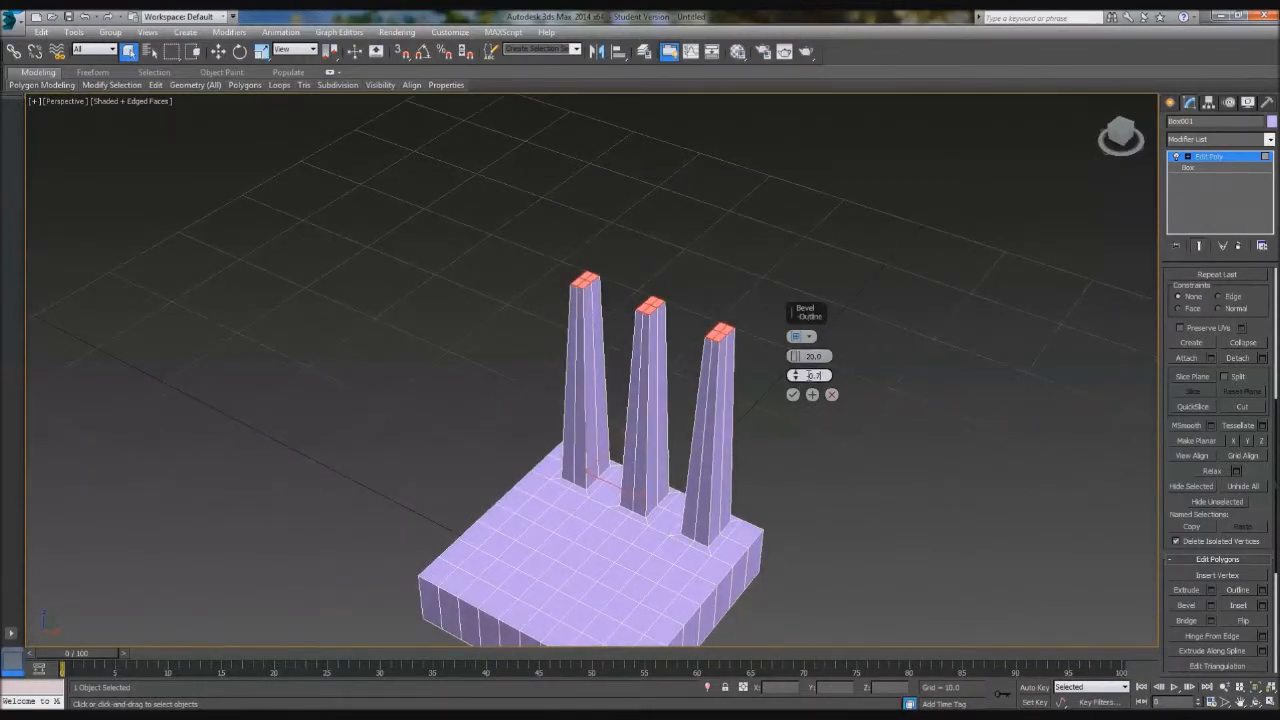
# Step: Set the bevel outline to -0.5 and apply it to form the three tapered towers
pyautogui.moveTo(796, 375); pyautogui.dragTo(807, 375)
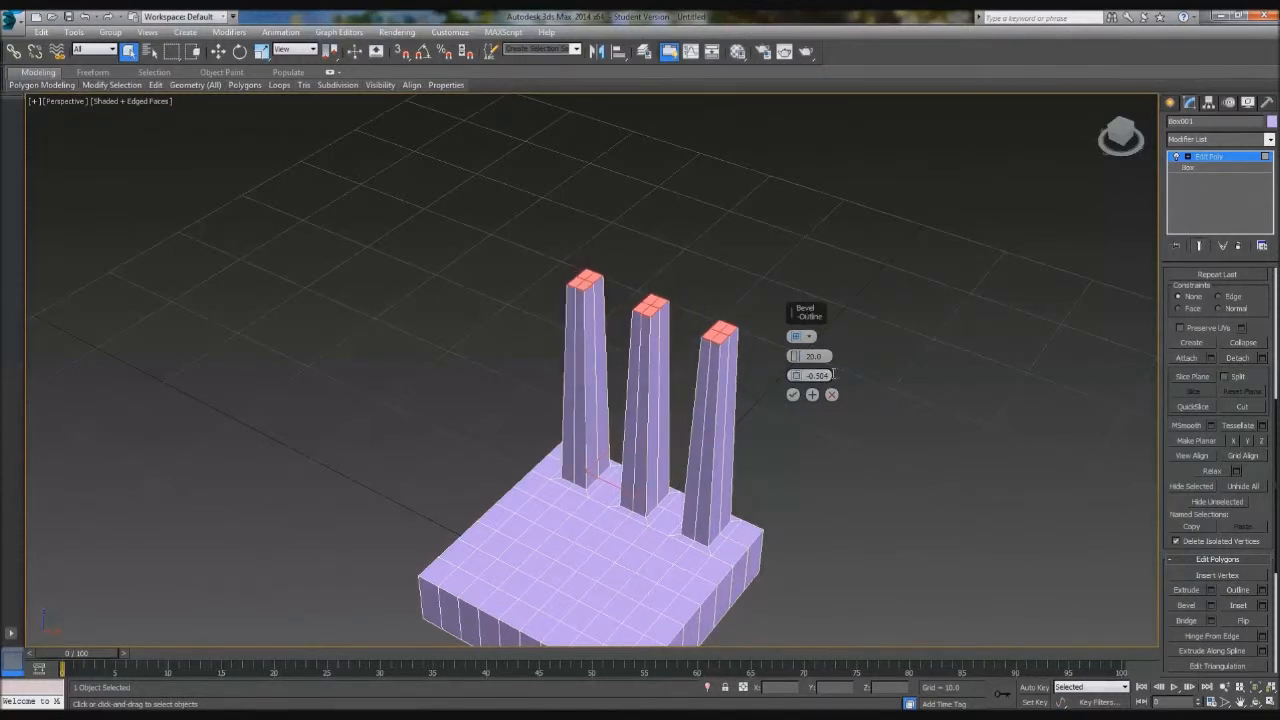
pyautogui.press('BackSpace')
pyautogui.press('BackSpace')
pyautogui.press('Return')
pyautogui.click(793, 394)
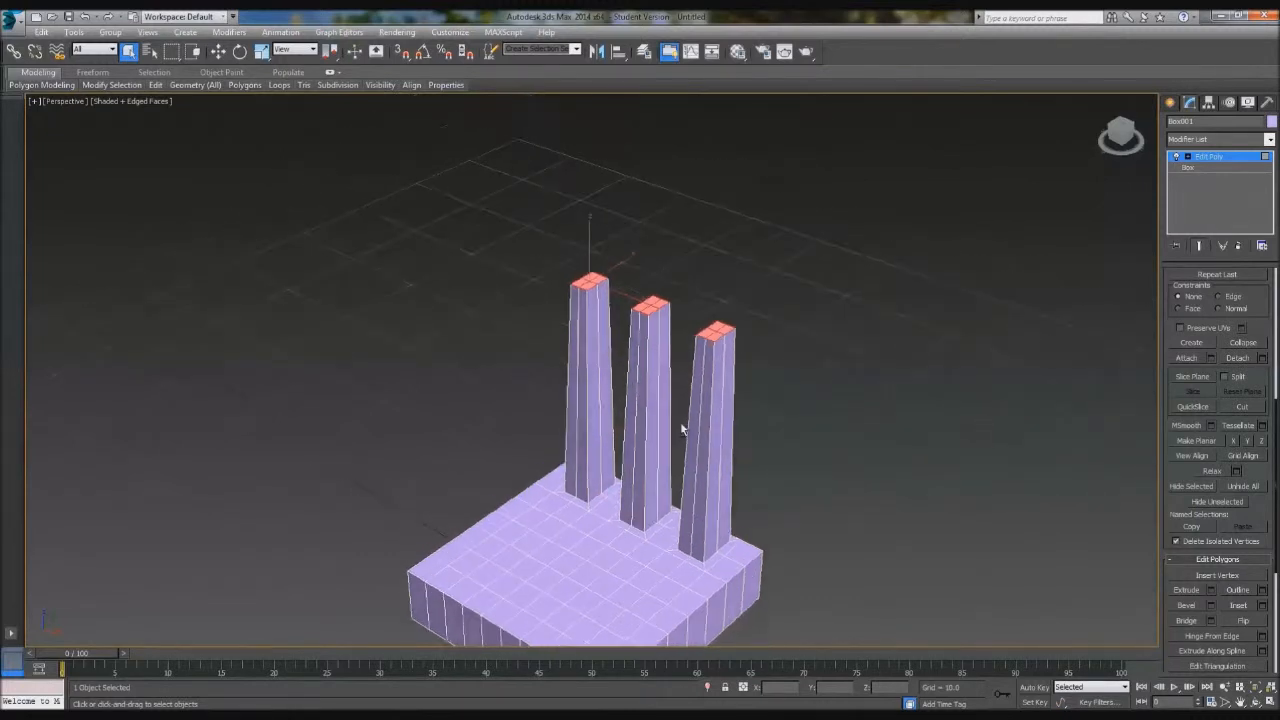
# Step: Delete the side polygons of the first and middle towers that face along the row toward the third tower
pyautogui.scroll(3, 580, 372)
pyautogui.click(600, 364)
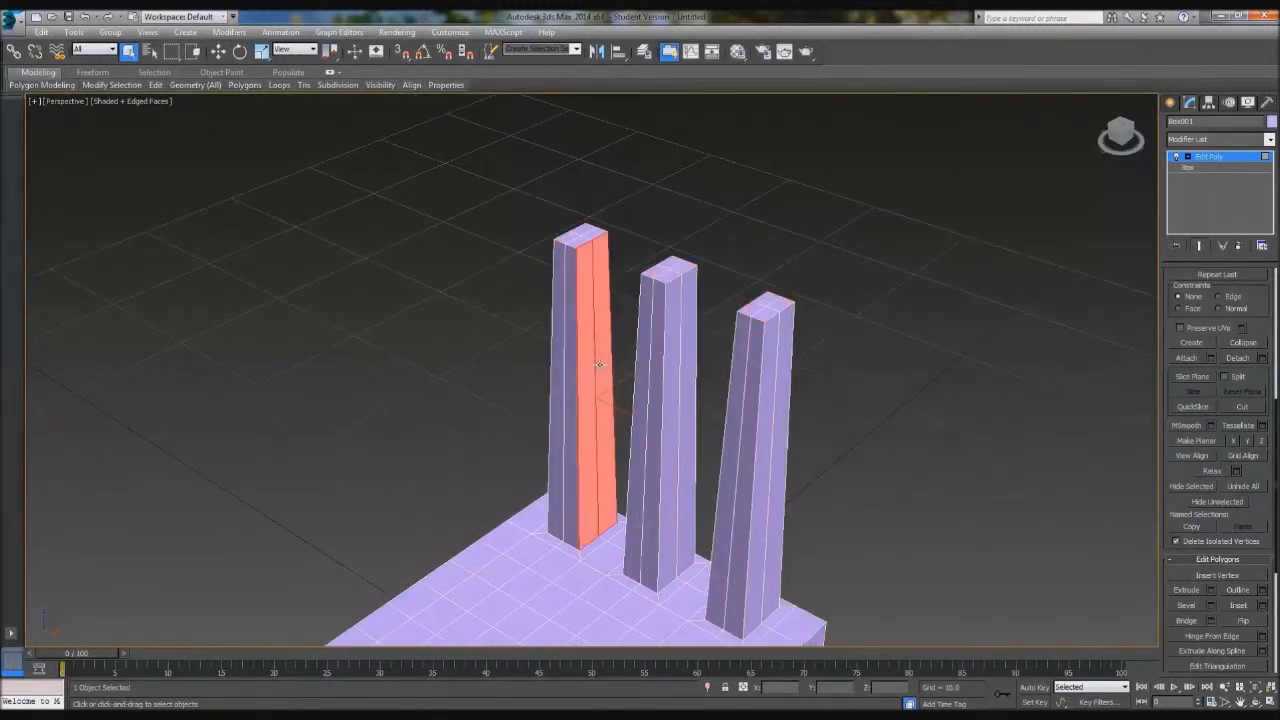
pyautogui.keyDown('ctrl'); pyautogui.click(667, 374); pyautogui.keyUp('ctrl')
pyautogui.keyDown('ctrl'); pyautogui.click(686, 410); pyautogui.keyUp('ctrl')
pyautogui.press('Delete')
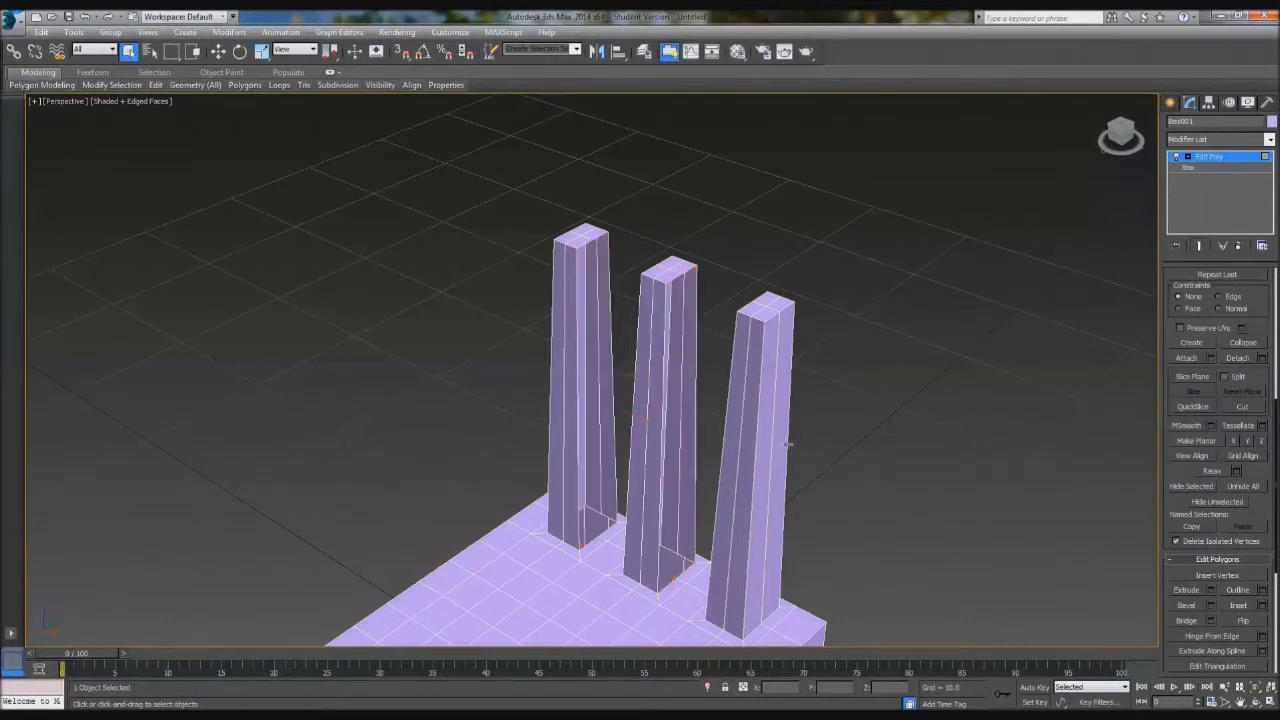
# Step: Delete the side polygons of the middle and third towers that face along the row toward the first tower
pyautogui.keyDown('alt'); pyautogui.moveTo(663, 461); pyautogui.dragTo(711, 440, button='middle'); pyautogui.keyUp('alt')
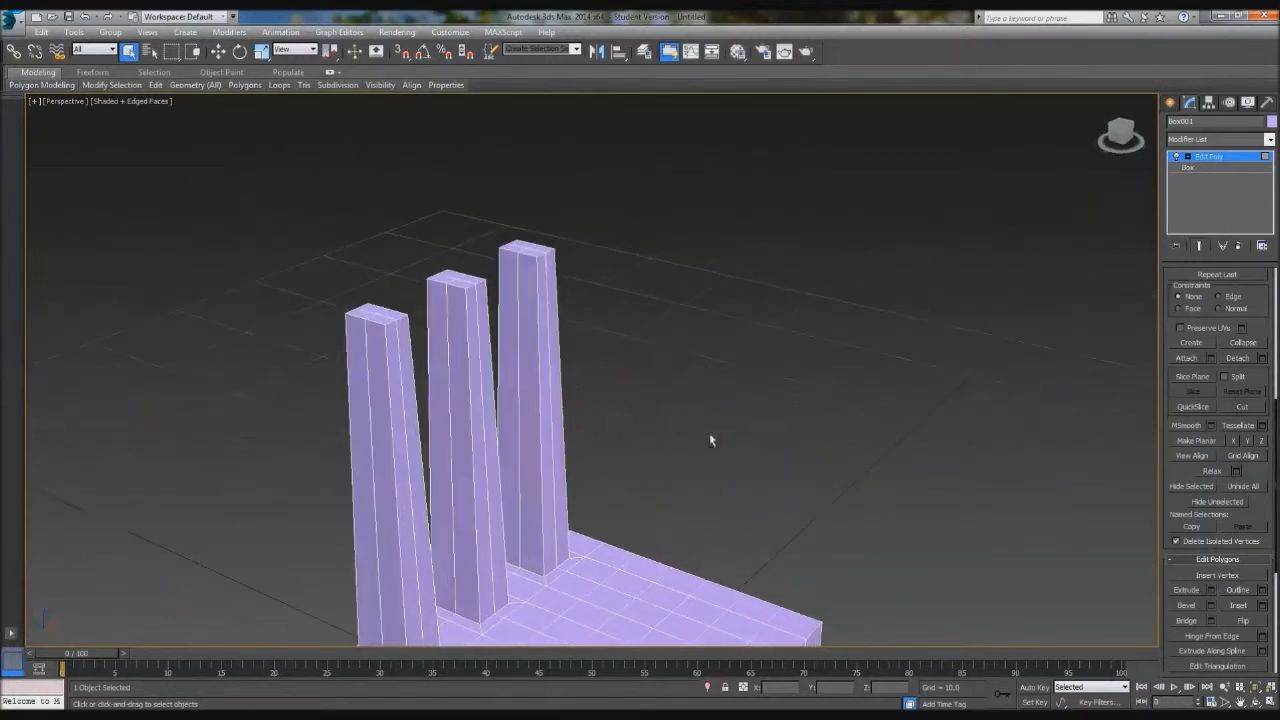
pyautogui.click(508, 362)
pyautogui.keyDown('ctrl'); pyautogui.click(524, 362); pyautogui.keyUp('ctrl')
pyautogui.keyDown('ctrl'); pyautogui.click(440, 380); pyautogui.keyUp('ctrl')
pyautogui.keyDown('ctrl'); pyautogui.click(463, 388); pyautogui.keyUp('ctrl')
pyautogui.press('Delete')
pyautogui.keyDown('alt'); pyautogui.moveTo(564, 399); pyautogui.dragTo(598, 392, button='middle'); pyautogui.keyUp('alt')
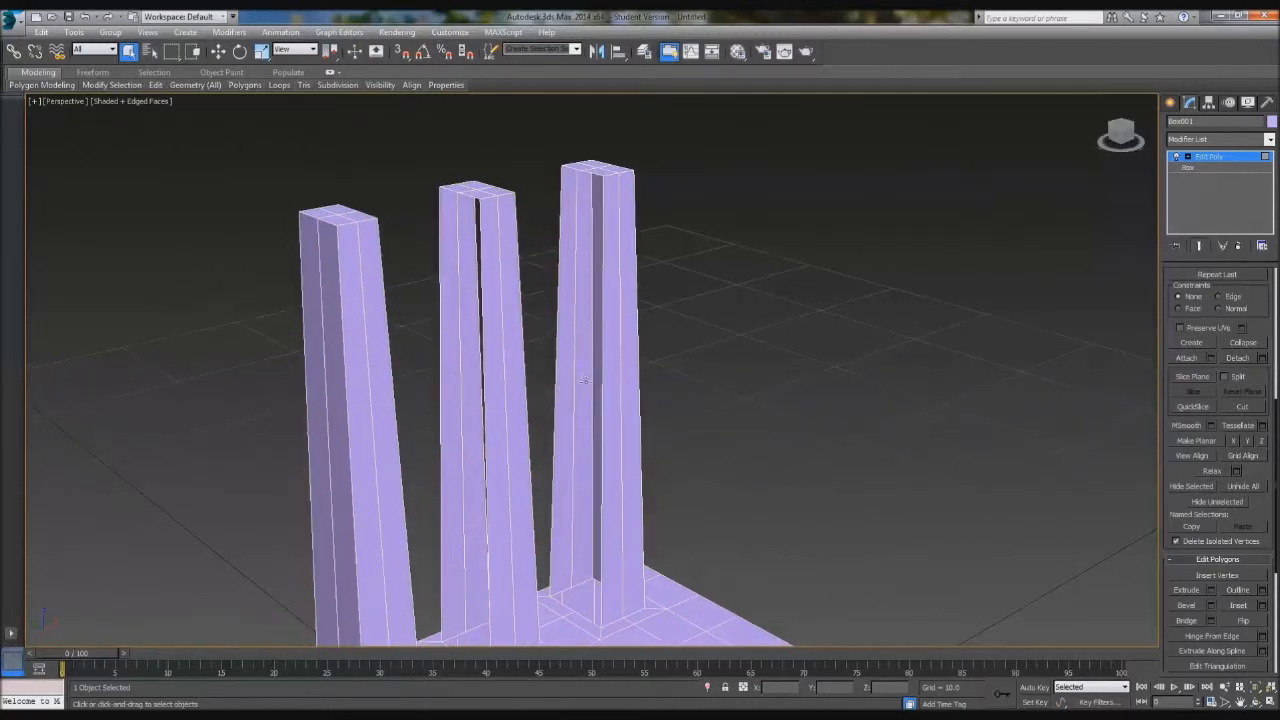
# Step: Bridge one pair of facing vertical edges between the middle and third towers
pyautogui.press('2')
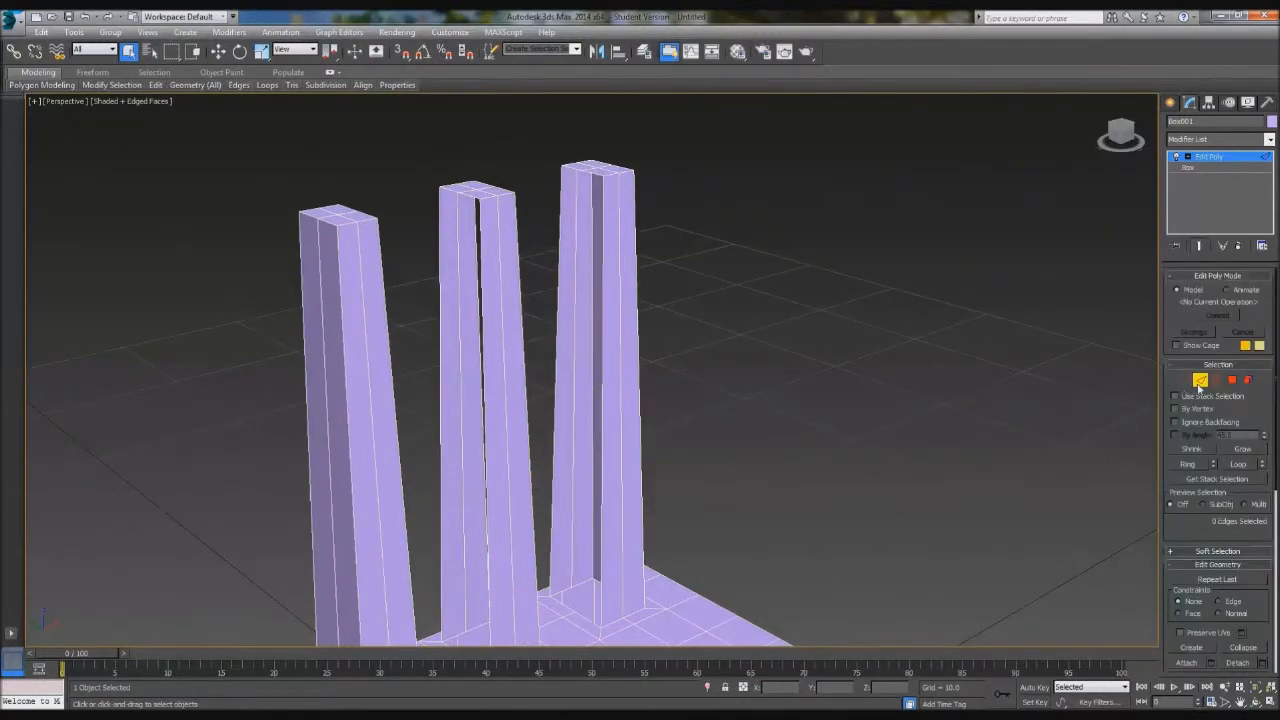
pyautogui.click(596, 390)
pyautogui.keyDown('alt'); pyautogui.moveTo(632, 557); pyautogui.dragTo(535, 410, button='middle'); pyautogui.keyUp('alt')
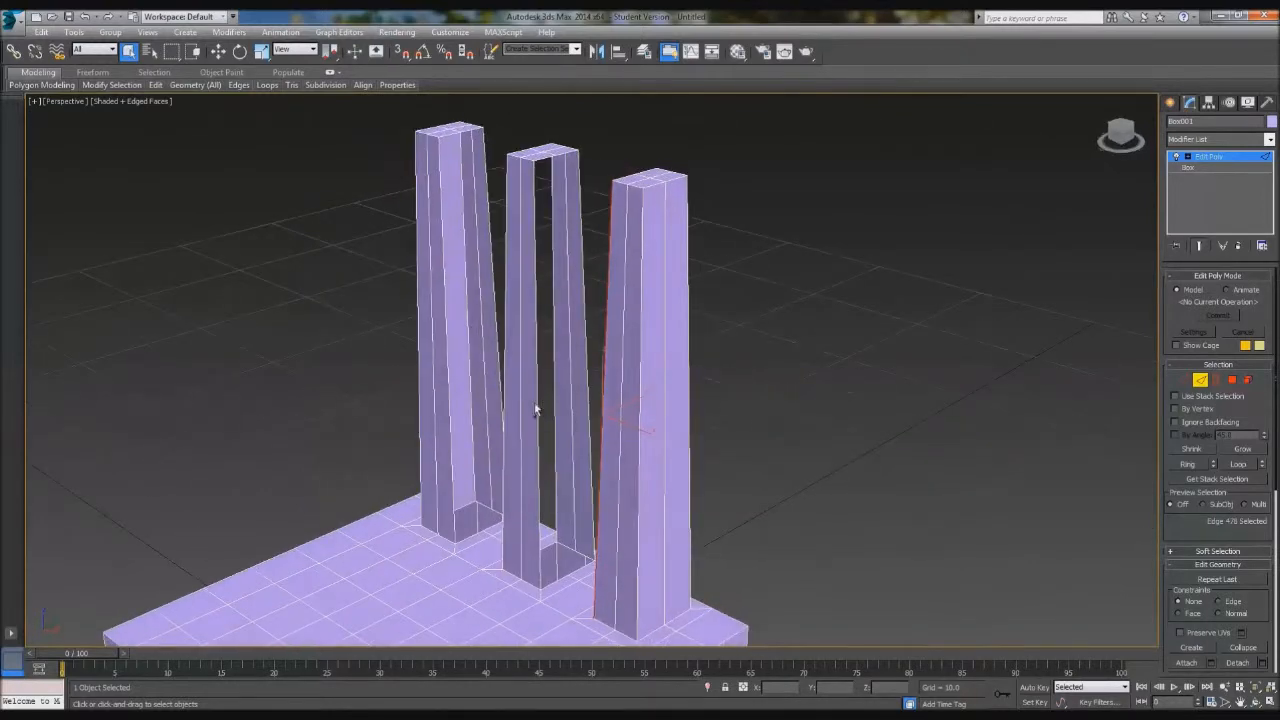
pyautogui.keyDown('ctrl'); pyautogui.click(537, 403); pyautogui.keyUp('ctrl')
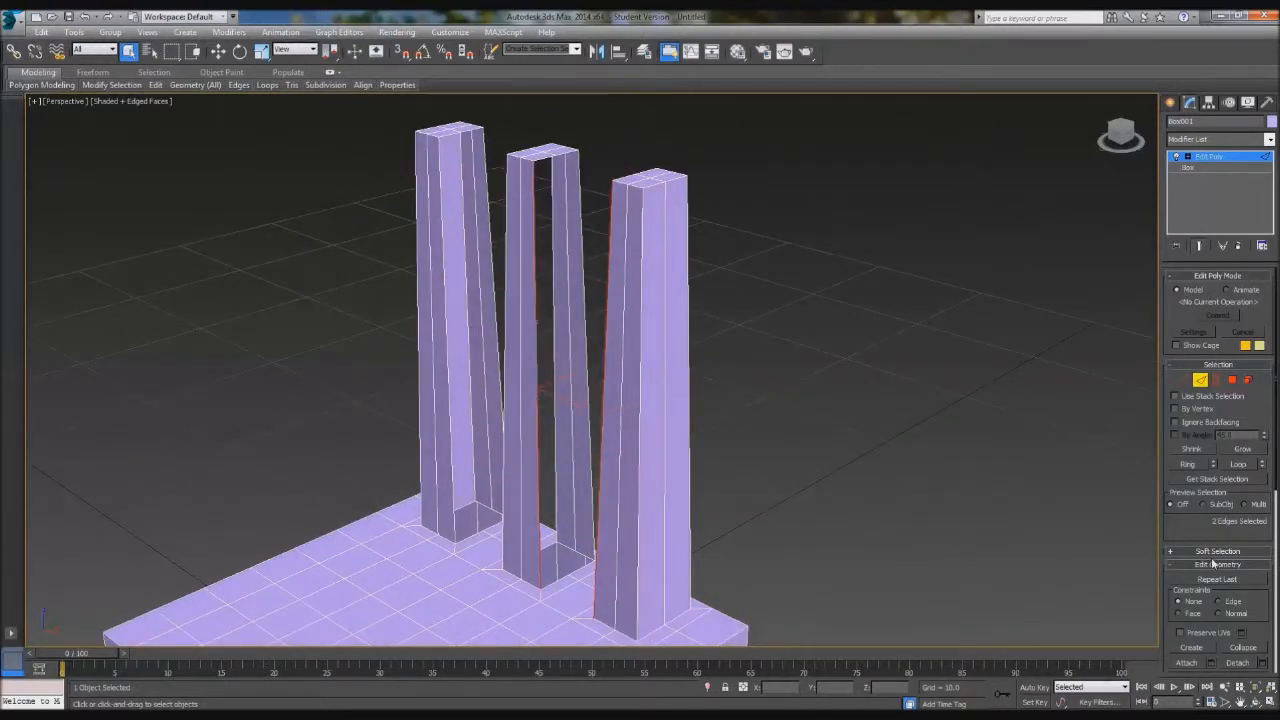
pyautogui.scroll(-3, 1190, 523)
pyautogui.scroll(-1, 1210, 519)
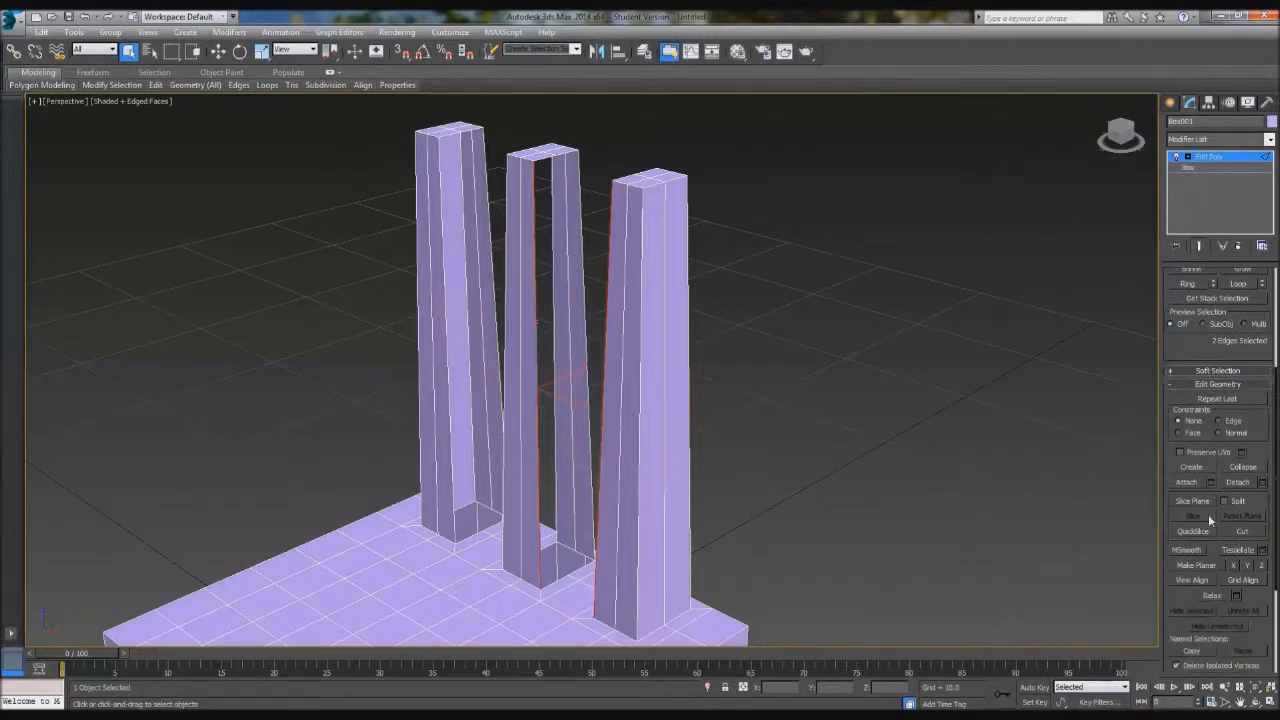
pyautogui.click(1217, 386)
pyautogui.click(1188, 626)
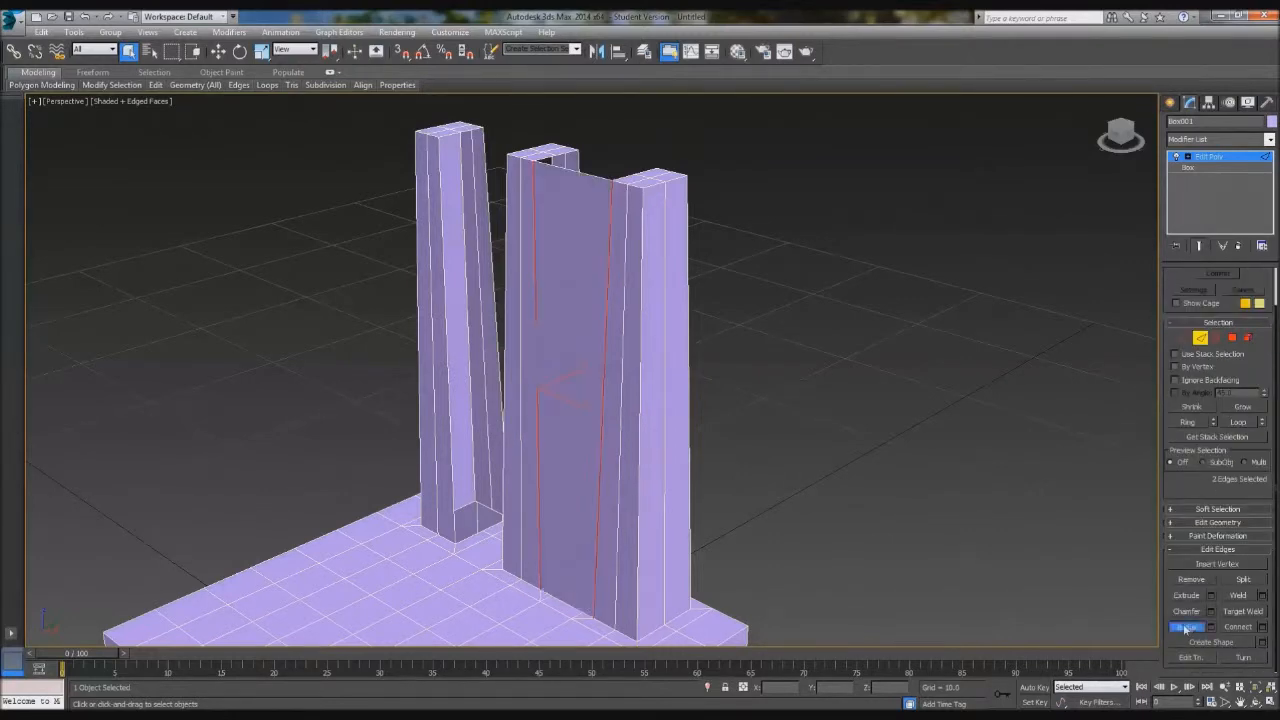
# Step: Bridge one pair of facing vertical edges between the first and middle towers, correcting the edge selection
pyautogui.keyDown('alt'); pyautogui.moveTo(660, 462); pyautogui.dragTo(487, 393, button='middle'); pyautogui.keyUp('alt')
pyautogui.click(488, 376)
pyautogui.keyDown('ctrl'); pyautogui.click(418, 362); pyautogui.keyUp('ctrl')
pyautogui.keyDown('alt'); pyautogui.moveTo(418, 362); pyautogui.dragTo(448, 305, button='middle'); pyautogui.keyUp('alt')
pyautogui.hotkey('ctrl', 'z')
pyautogui.keyDown('ctrl'); pyautogui.click(415, 345); pyautogui.keyUp('ctrl')
pyautogui.click(1195, 627)
# Step: Bridge the two remaining pairs of facing vertical edges between neighbouring towers
pyautogui.keyDown('alt'); pyautogui.moveTo(854, 391); pyautogui.dragTo(640, 367, button='middle'); pyautogui.keyUp('alt')
pyautogui.click(532, 330)
pyautogui.keyDown('ctrl'); pyautogui.click(461, 343); pyautogui.keyUp('ctrl')
pyautogui.click(1195, 626)
pyautogui.keyDown('alt'); pyautogui.moveTo(760, 400); pyautogui.dragTo(443, 294, button='middle'); pyautogui.keyUp('alt')
pyautogui.click(450, 298)
pyautogui.keyDown('ctrl'); pyautogui.click(351, 313); pyautogui.keyUp('ctrl')
pyautogui.click(1195, 626)
# Step: Bridge the facing top edges across both gaps between the towers to close the wall's top, and leave edge editing
pyautogui.keyDown('alt'); pyautogui.moveTo(770, 418); pyautogui.dragTo(858, 465, button='middle'); pyautogui.keyUp('alt')
pyautogui.click(457, 249)
pyautogui.keyDown('ctrl'); pyautogui.click(488, 275); pyautogui.keyUp('ctrl')
pyautogui.keyDown('ctrl'); pyautogui.click(620, 238); pyautogui.keyUp('ctrl')
pyautogui.keyDown('ctrl'); pyautogui.click(622, 263); pyautogui.keyUp('ctrl')
pyautogui.click(1186, 627)
pyautogui.press('2')
pyautogui.click(918, 405)
pyautogui.keyDown('alt'); pyautogui.moveTo(918, 405); pyautogui.dragTo(642, 329, button='middle'); pyautogui.keyUp('alt')
pyautogui.scroll(-5, 583, 519)
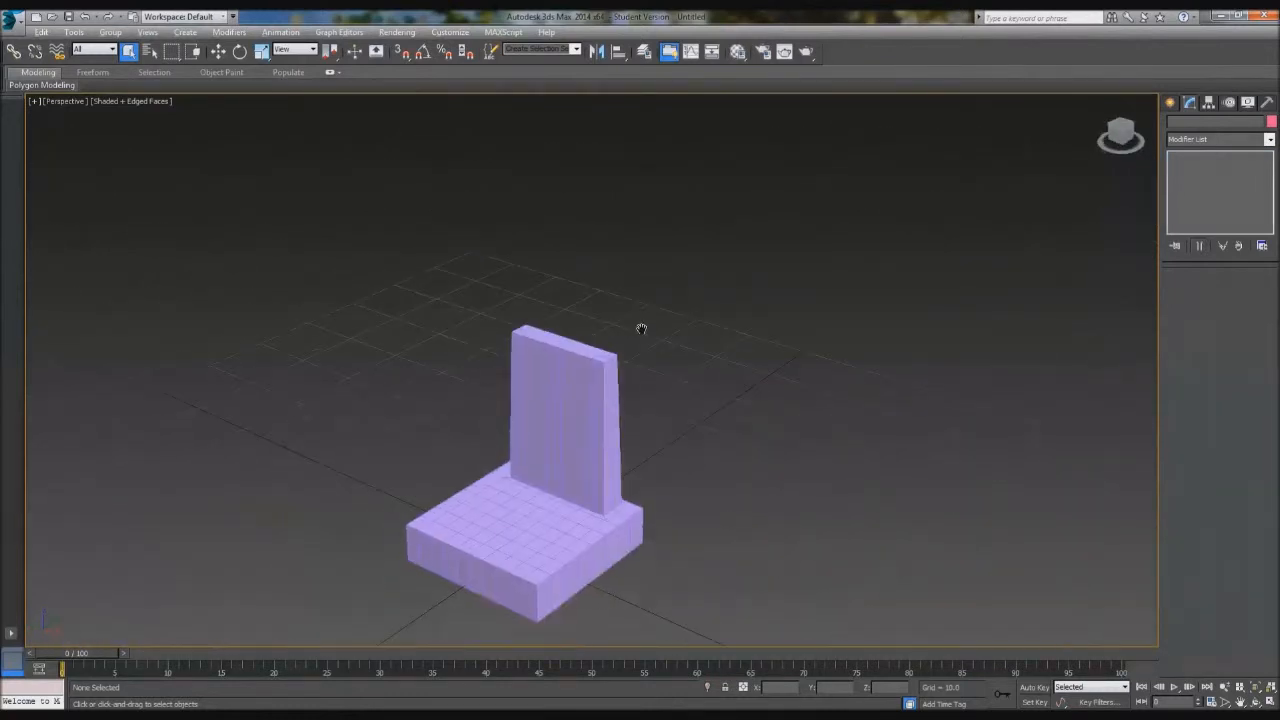
pyautogui.scroll(8, 612, 383)
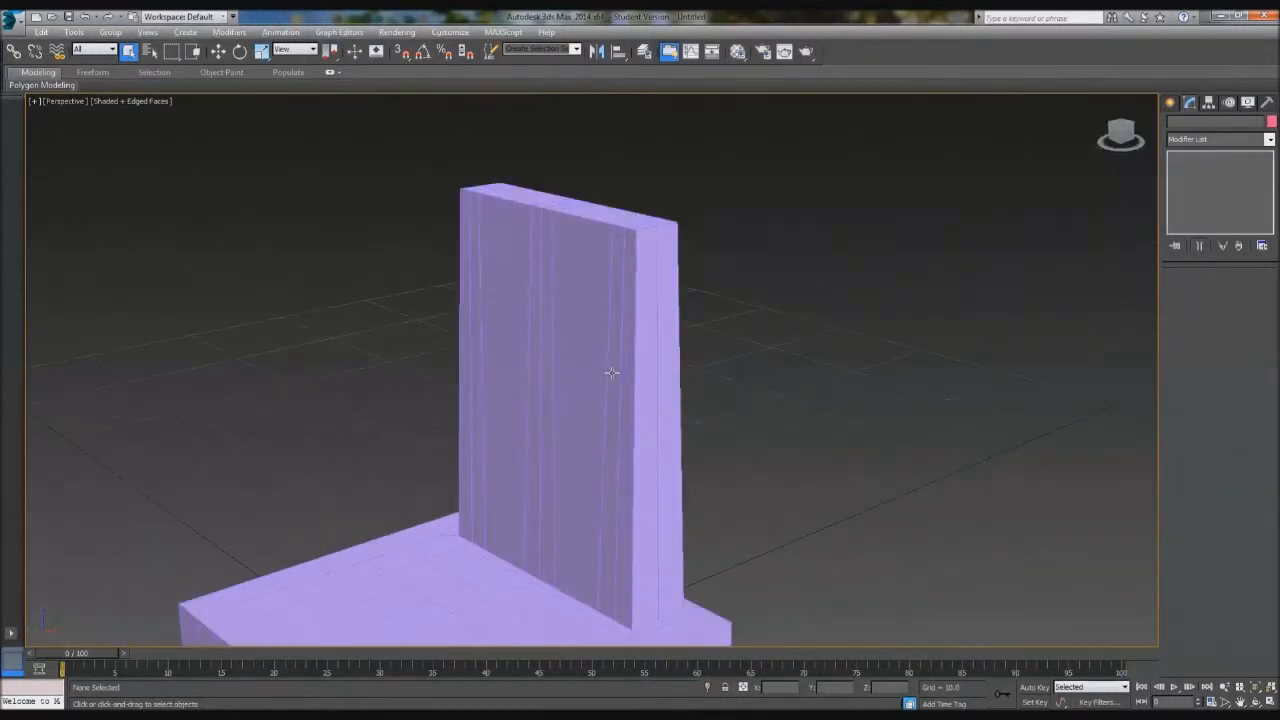
# Step: Select all the vertical edges of the upright wall on the box
pyautogui.click(609, 365)
pyautogui.scroll(-3, 688, 336)
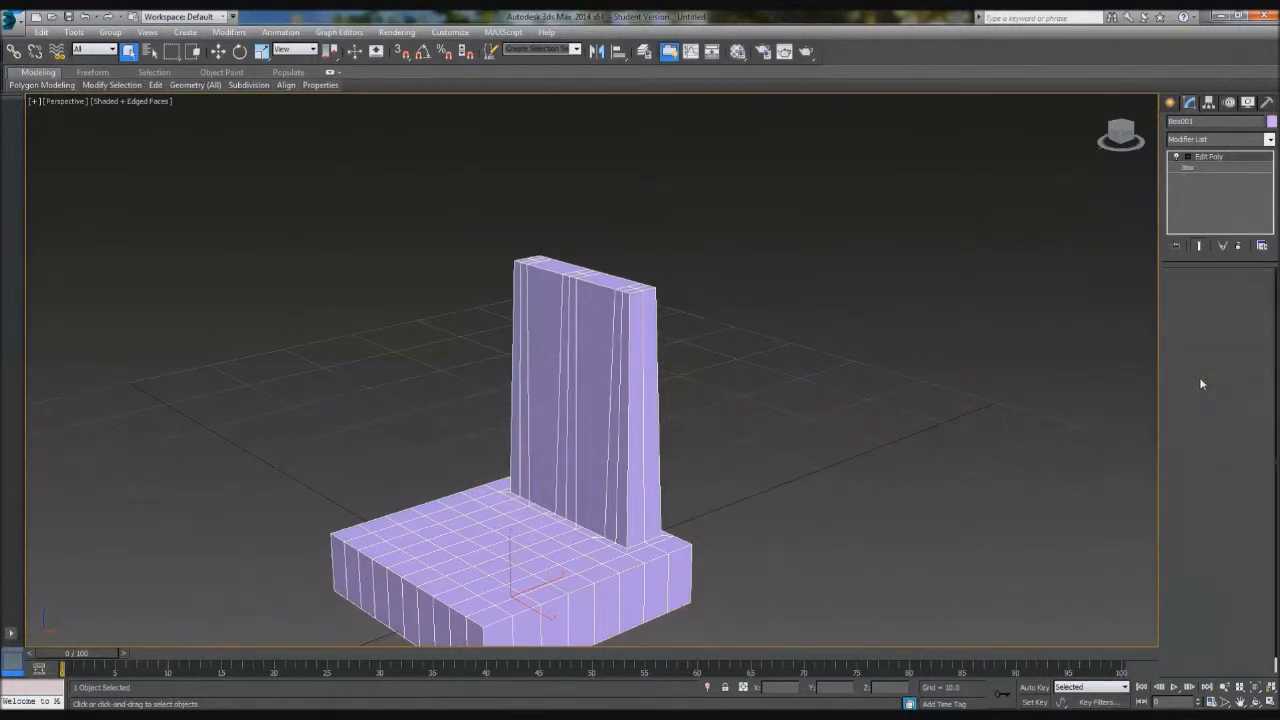
pyautogui.click(1199, 379)
pyautogui.keyDown('alt'); pyautogui.moveTo(1006, 428); pyautogui.dragTo(764, 391, button='middle'); pyautogui.keyUp('alt')
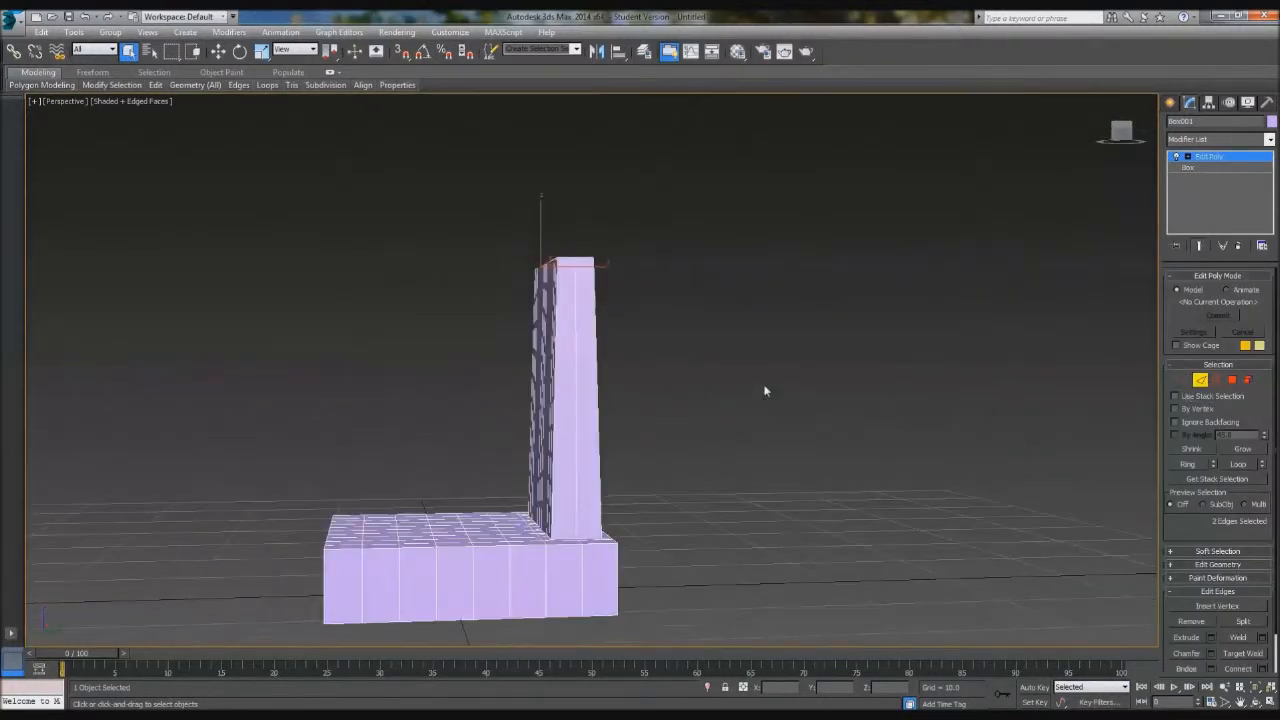
pyautogui.moveTo(665, 374); pyautogui.dragTo(400, 402)
pyautogui.keyDown('alt'); pyautogui.moveTo(400, 402); pyautogui.dragTo(386, 406, button='middle'); pyautogui.keyUp('alt')
pyautogui.moveTo(717, 358); pyautogui.dragTo(398, 362)
pyautogui.keyDown('alt'); pyautogui.moveTo(397, 366); pyautogui.dragTo(597, 417, button='middle'); pyautogui.keyUp('alt')
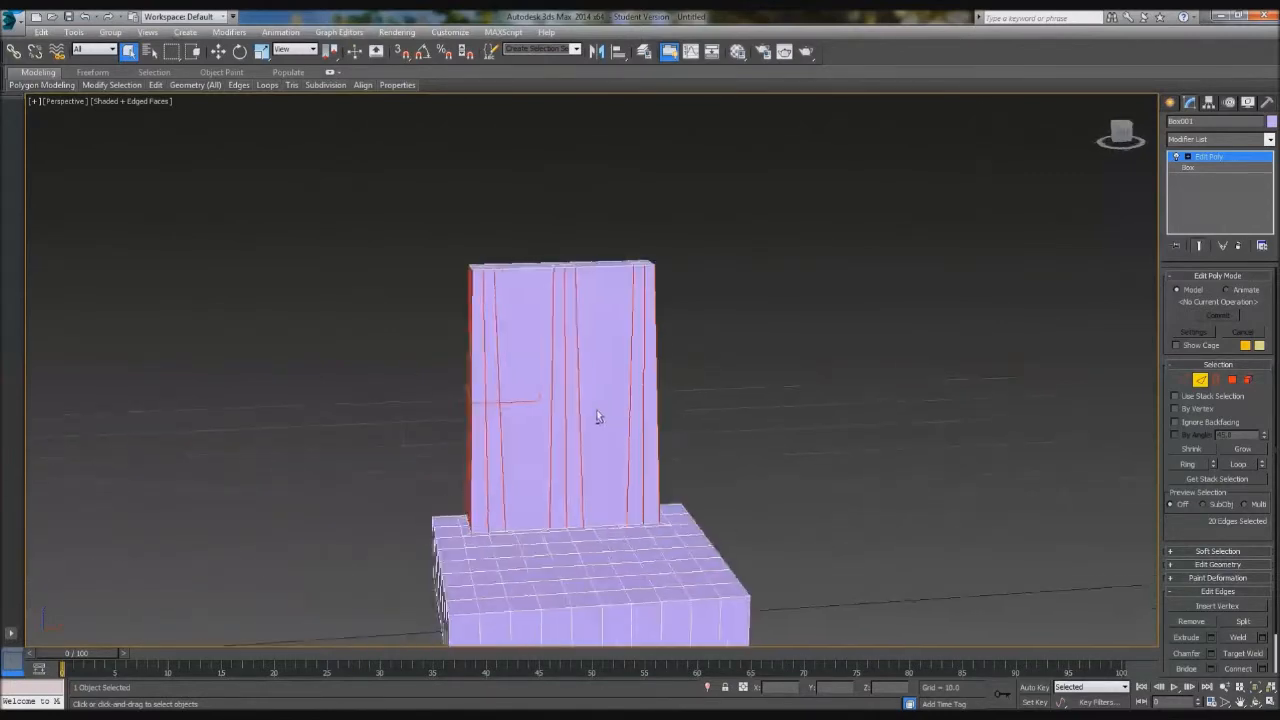
# Step: Connect the wall's selected vertical edges with 2 segments
pyautogui.click(1259, 669)
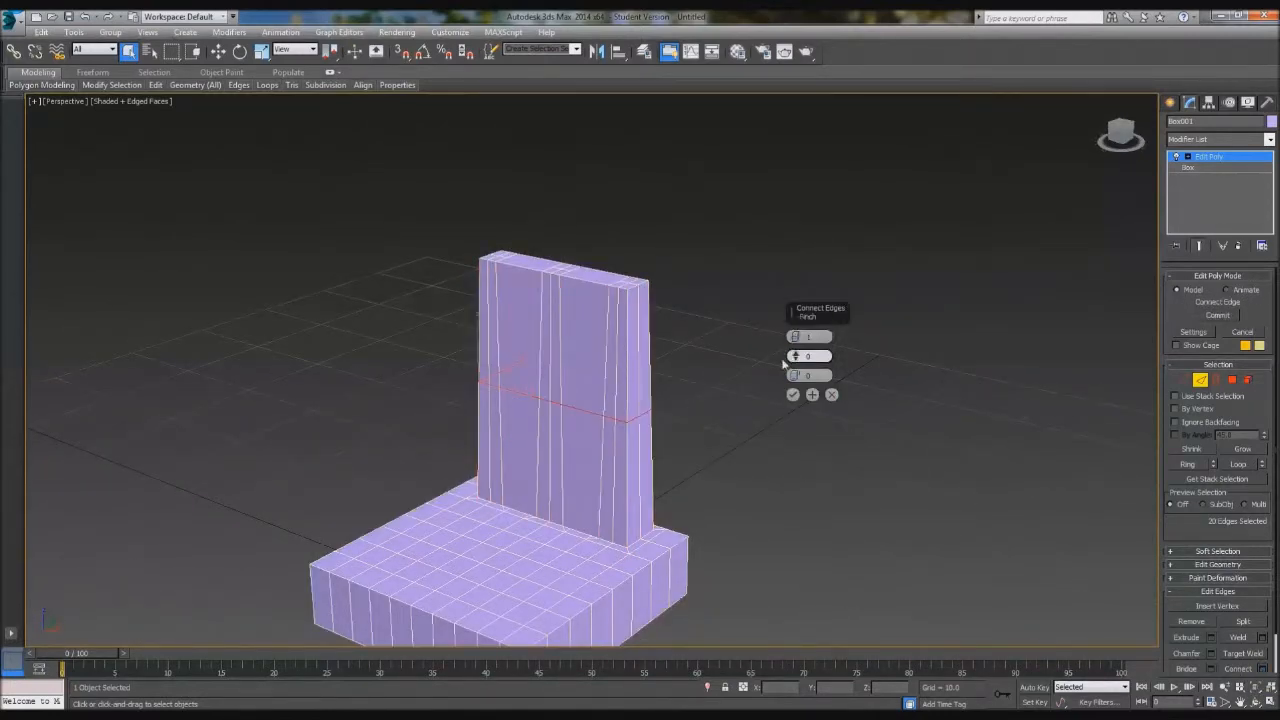
pyautogui.keyDown('alt'); pyautogui.moveTo(581, 421); pyautogui.dragTo(860, 386, button='middle'); pyautogui.keyUp('alt')
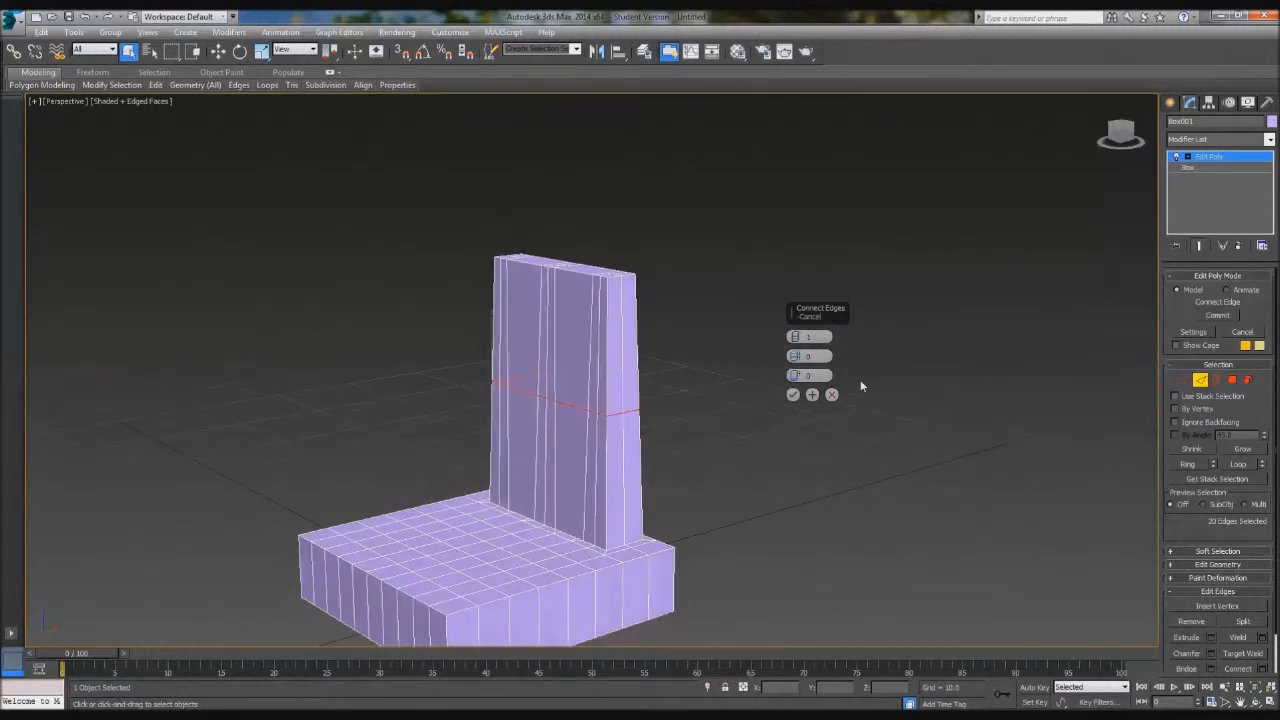
pyautogui.click(794, 335)
pyautogui.click(794, 336)
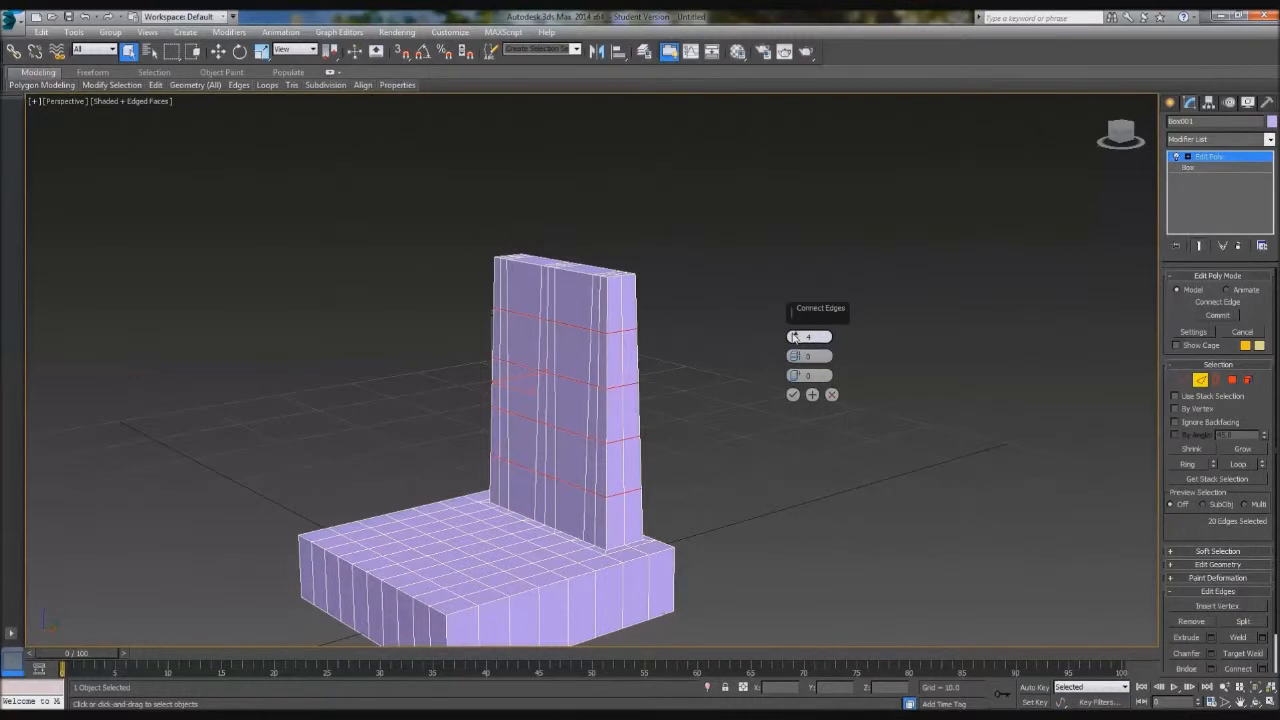
pyautogui.click(794, 341)
pyautogui.click(793, 394)
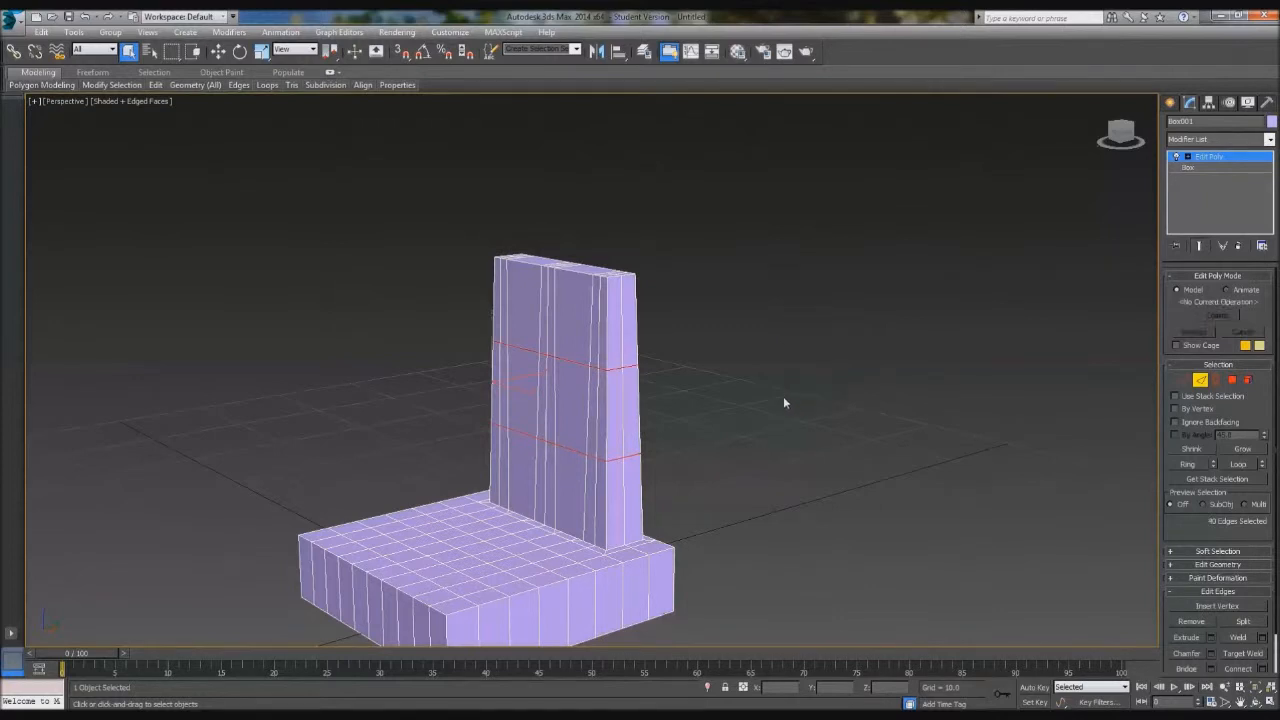
# Step: Select the two uppermost polygons on each narrow end of the wall
pyautogui.press('4')
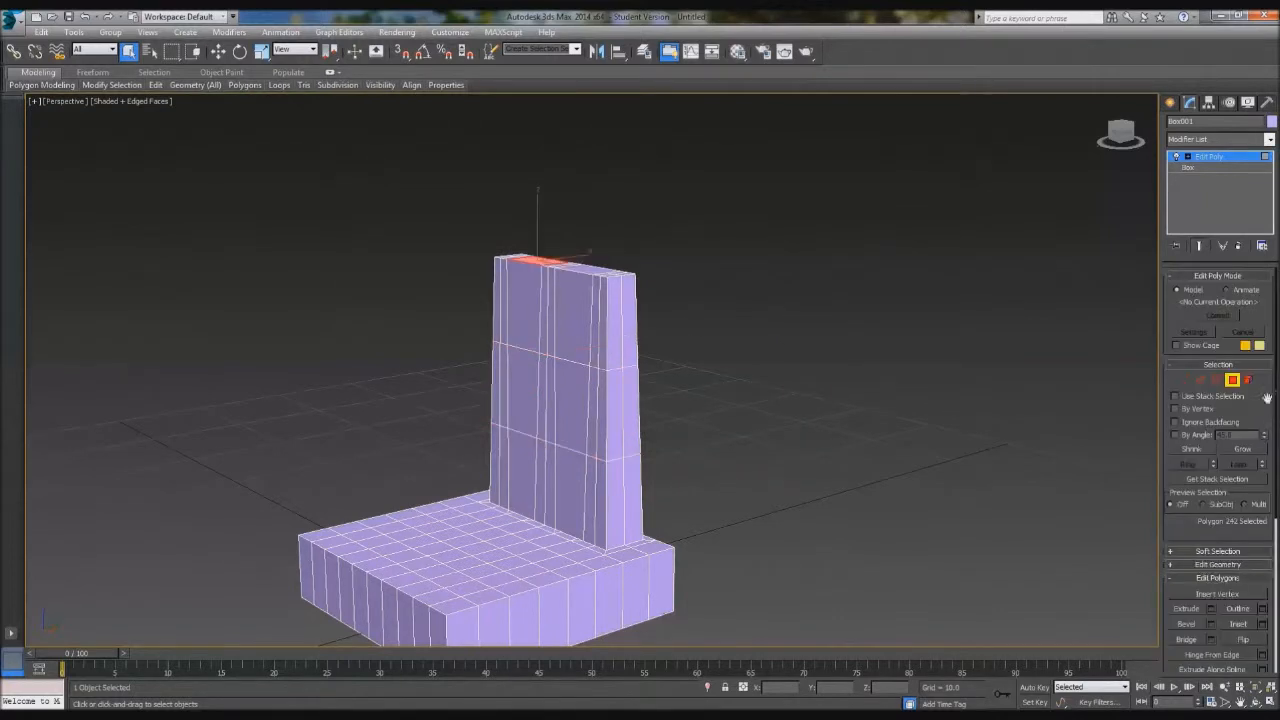
pyautogui.click(618, 338)
pyautogui.click(627, 338)
pyautogui.keyDown('ctrl'); pyautogui.click(615, 339); pyautogui.keyUp('ctrl')
pyautogui.keyDown('alt'); pyautogui.moveTo(615, 339); pyautogui.dragTo(713, 387, button='middle'); pyautogui.keyUp('alt')
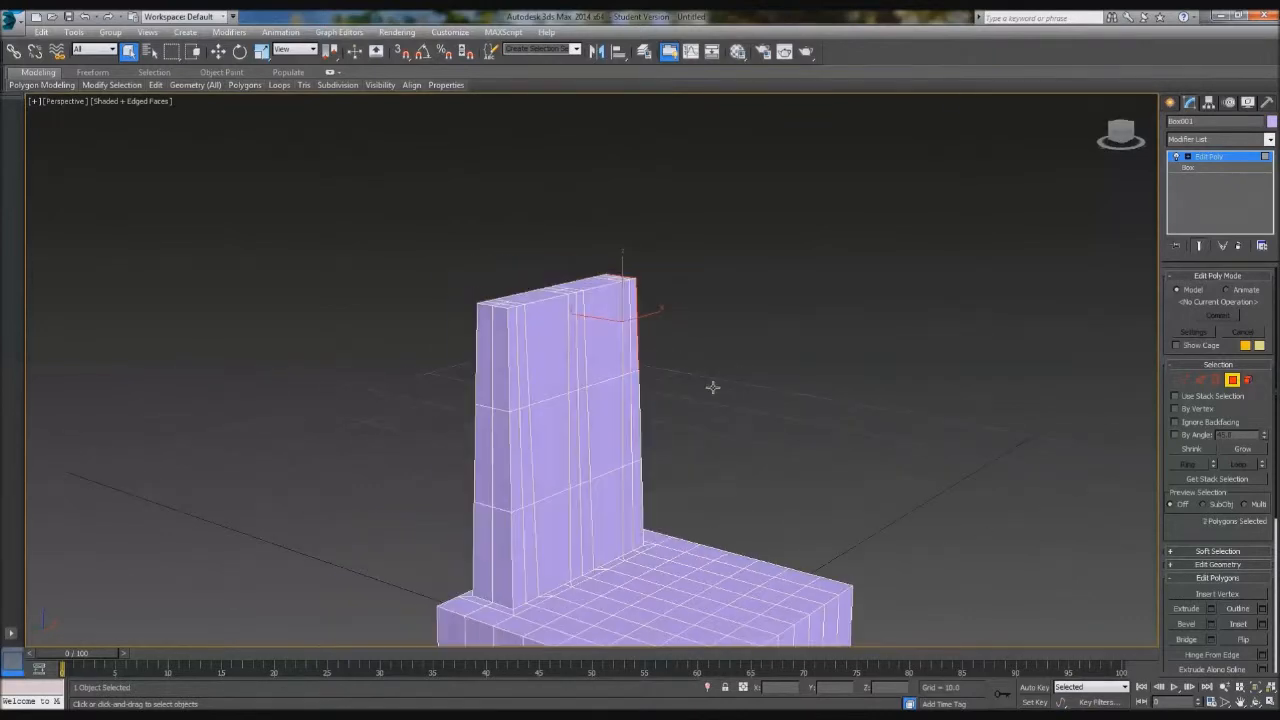
pyautogui.click(486, 366)
pyautogui.keyDown('ctrl'); pyautogui.click(501, 373); pyautogui.keyUp('ctrl')
pyautogui.keyDown('alt'); pyautogui.moveTo(760, 429); pyautogui.dragTo(818, 460, button='middle'); pyautogui.keyUp('alt')
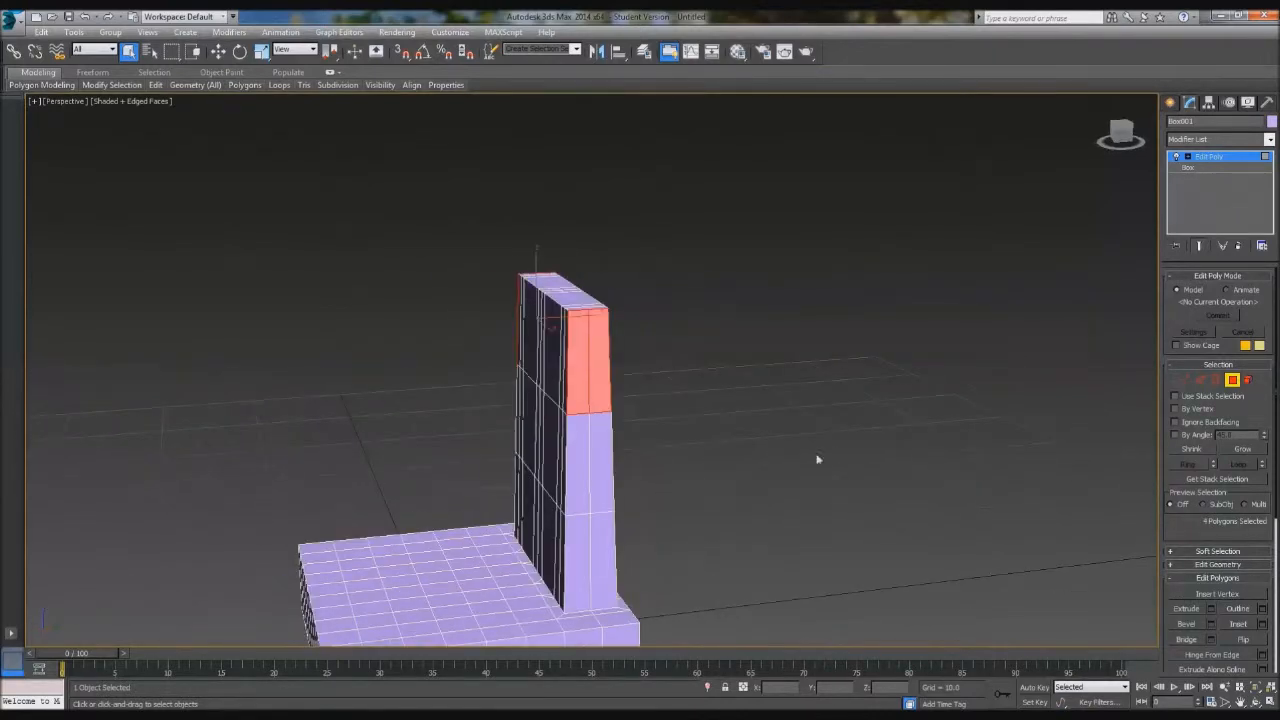
# Step: Start an Extrude on the four selected end polygons with group normals and a height of 5.0
pyautogui.click(1211, 609)
pyautogui.keyDown('alt'); pyautogui.moveTo(613, 439); pyautogui.dragTo(771, 420, button='middle'); pyautogui.keyUp('alt')
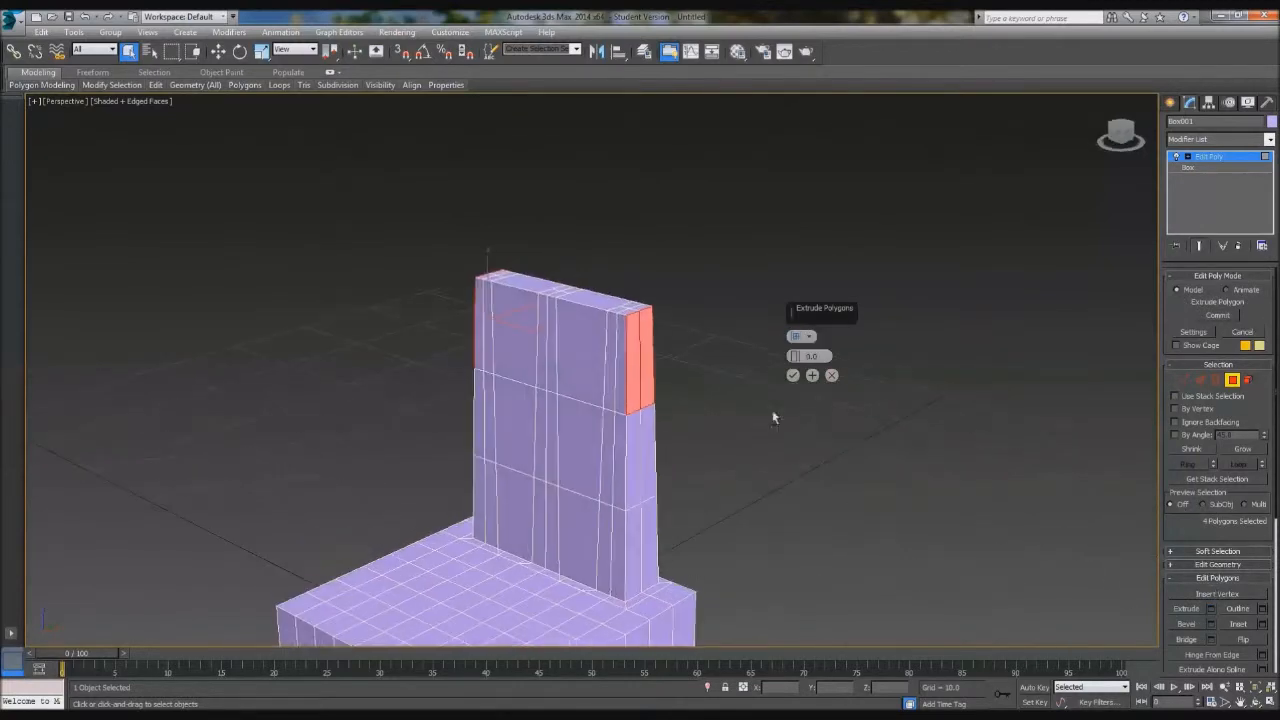
pyautogui.write('5.0')
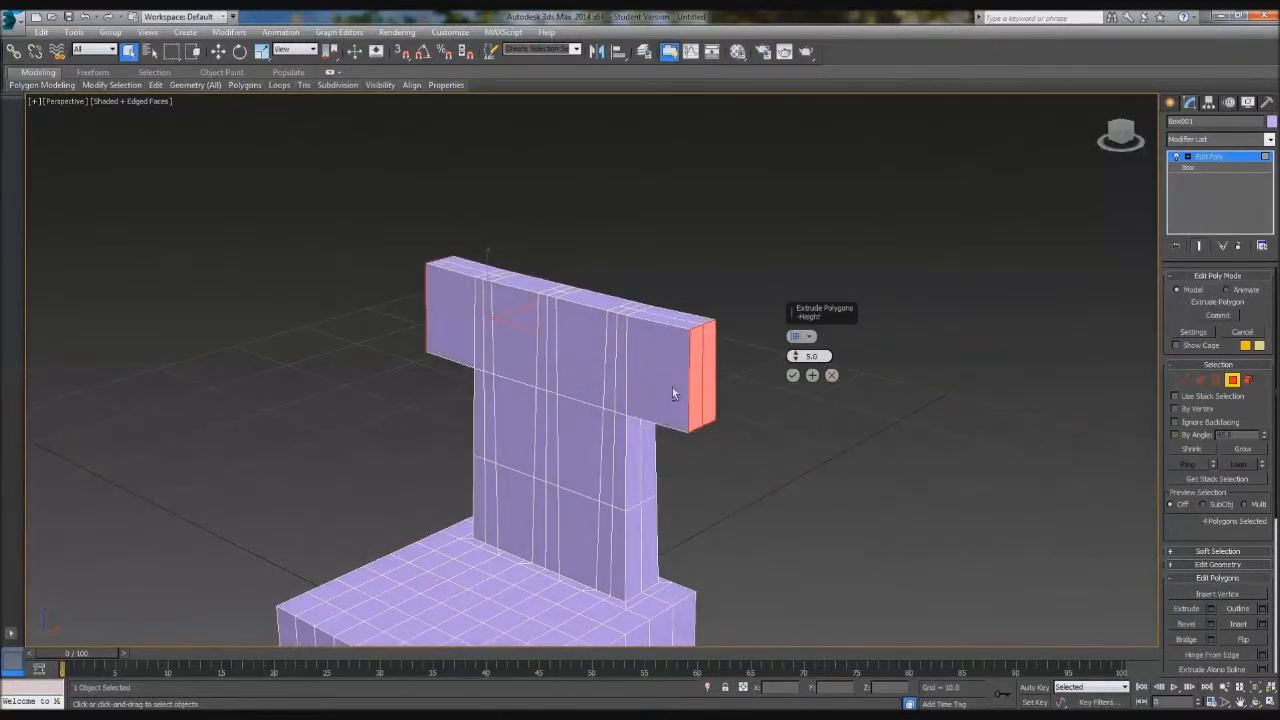
pyautogui.keyDown('alt'); pyautogui.moveTo(672, 394); pyautogui.dragTo(819, 333, button='middle'); pyautogui.keyUp('alt')
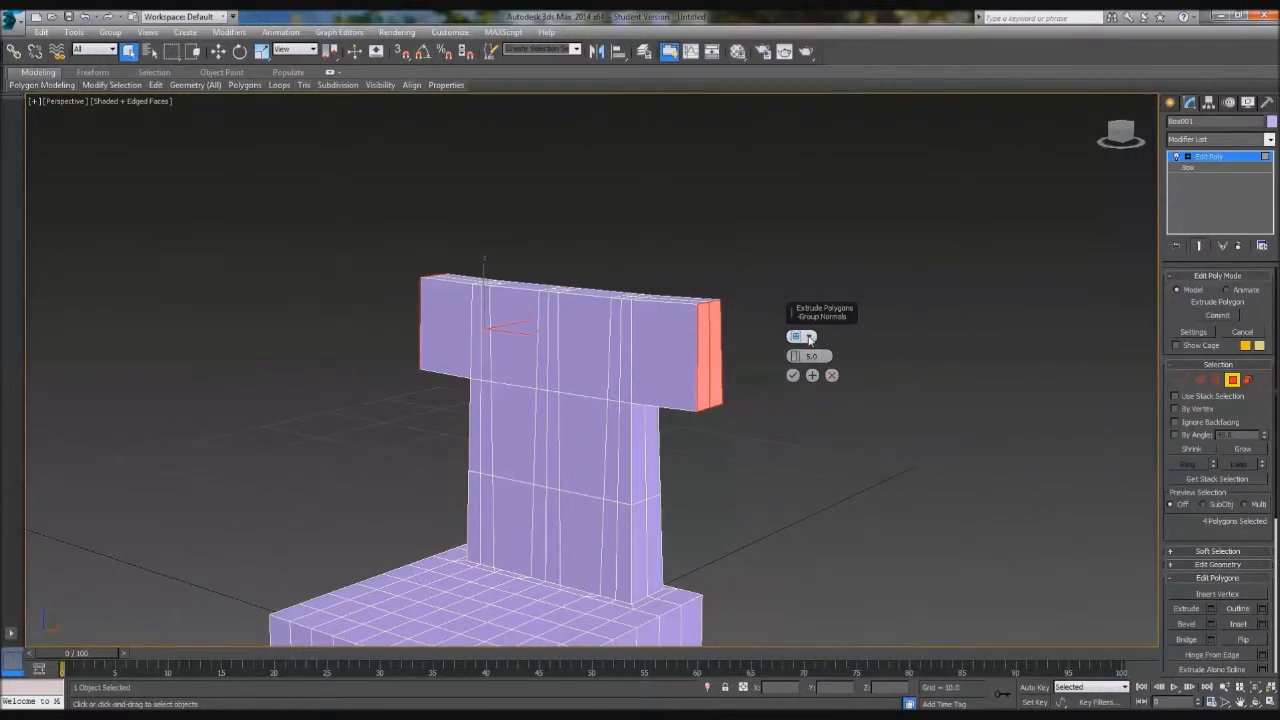
pyautogui.click(810, 337)
pyautogui.click(823, 348)
pyautogui.keyDown('alt'); pyautogui.moveTo(690, 405); pyautogui.dragTo(761, 395, button='middle'); pyautogui.keyUp('alt')
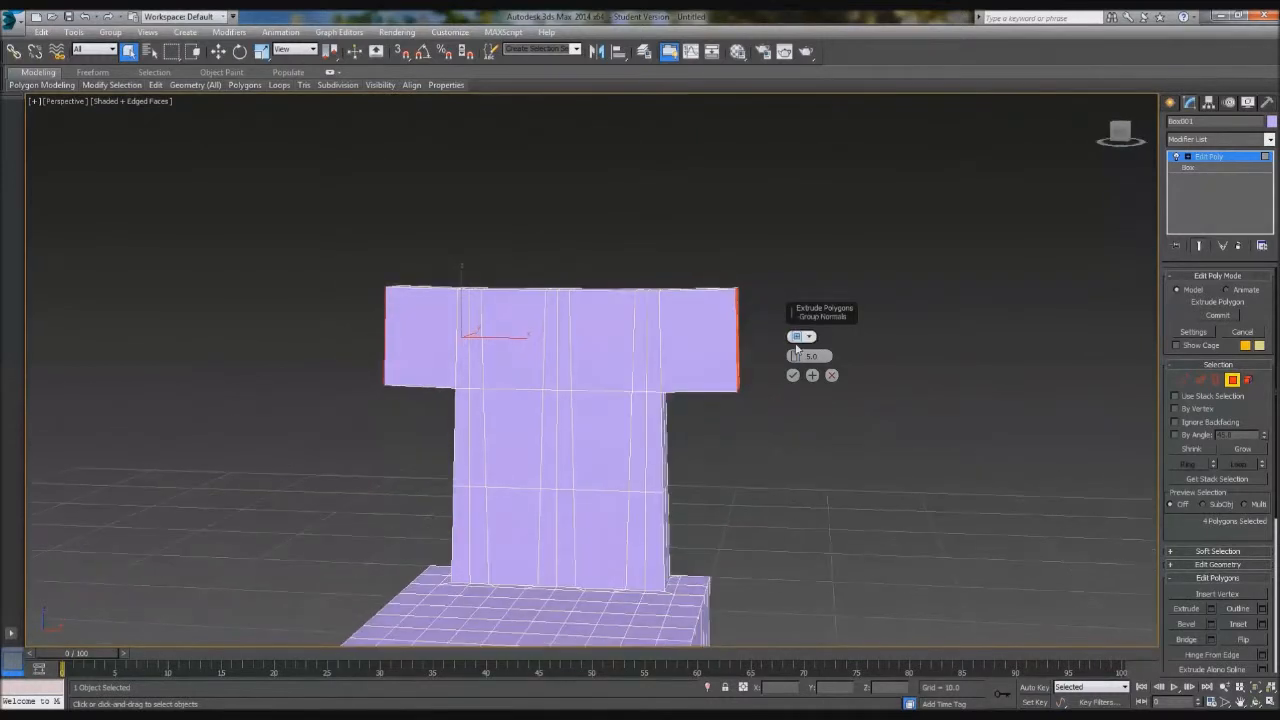
# Step: Reduce the extrusion height to about 3, apply it, and deselect the model
pyautogui.moveTo(796, 352); pyautogui.dragTo(798, 377)
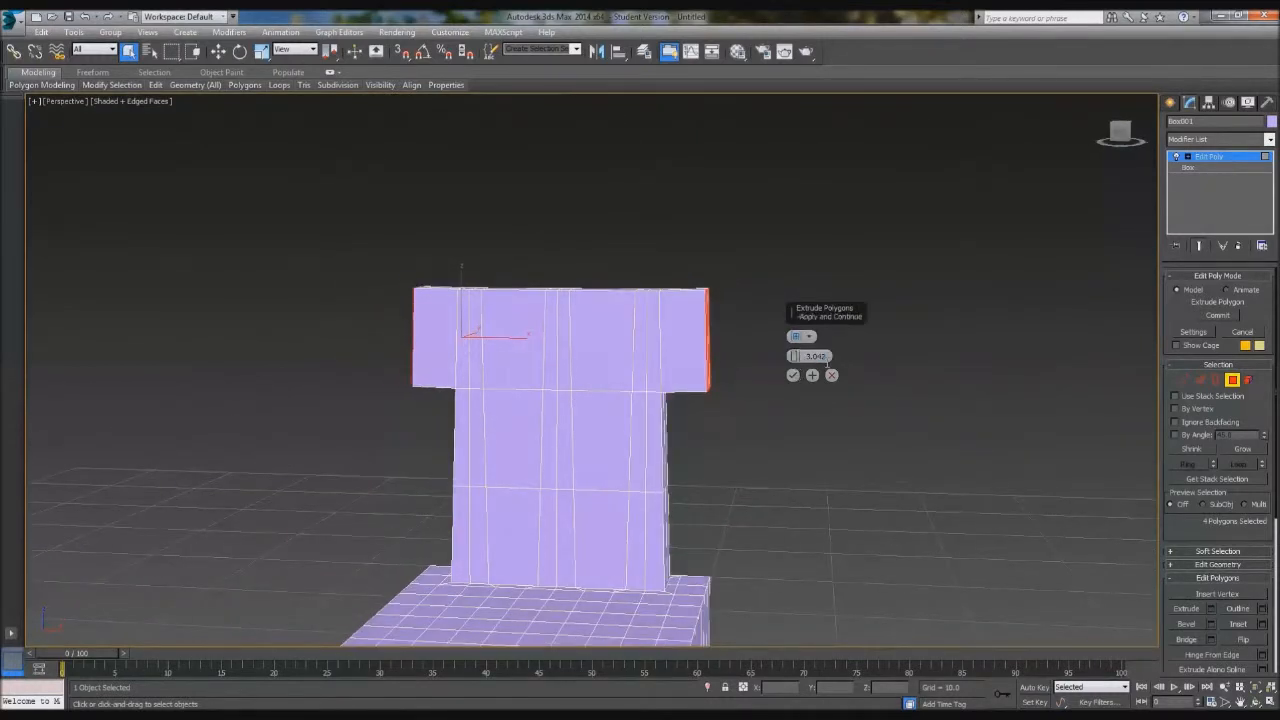
pyautogui.click(823, 365)
pyautogui.keyDown('alt'); pyautogui.moveTo(742, 412); pyautogui.dragTo(788, 398, button='middle'); pyautogui.keyUp('alt')
pyautogui.click(793, 375)
pyautogui.click(1233, 380)
pyautogui.click(1147, 400)
# Step: In a maximized Left view, move the wall's vertices above its bottom row slightly backward, away from the seat
pyautogui.keyDown('alt'); pyautogui.moveTo(1120, 405); pyautogui.dragTo(769, 455, button='middle'); pyautogui.keyUp('alt')
pyautogui.scroll(-2, 852, 454)
pyautogui.moveTo(649, 463); pyautogui.dragTo(727, 447, button='middle')
pyautogui.hotkey('alt', 'w')
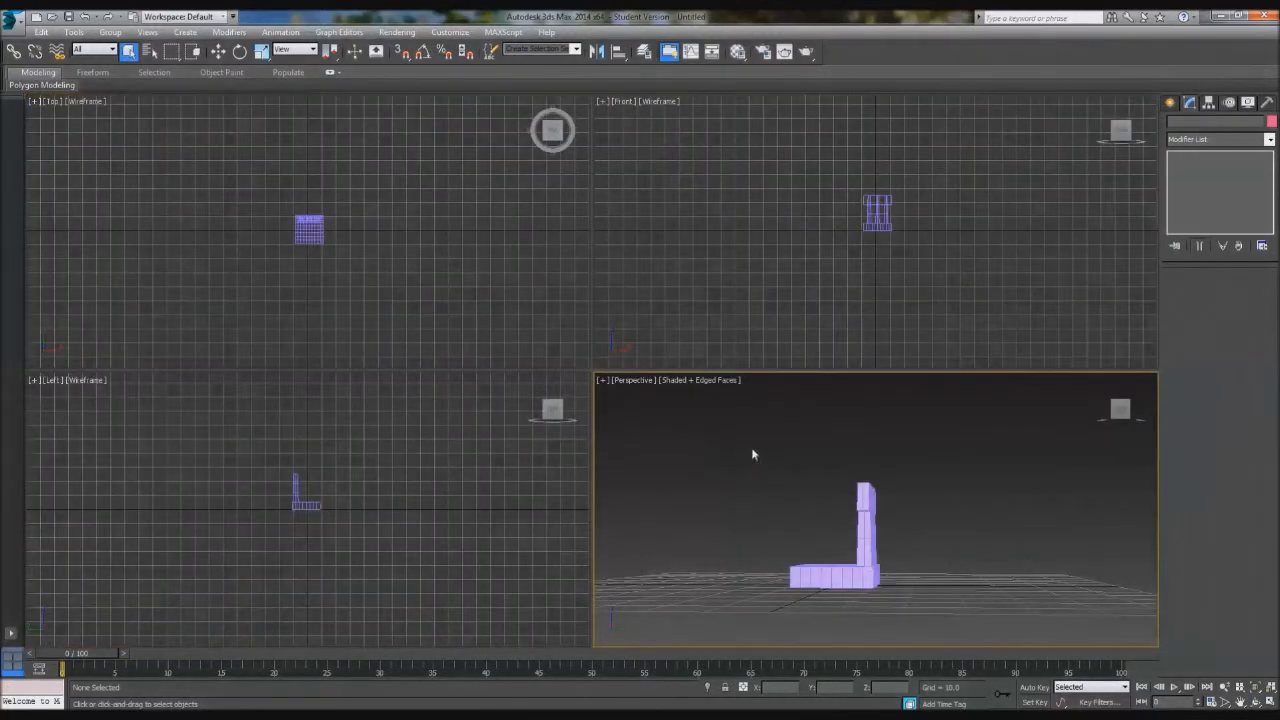
pyautogui.click(430, 482)
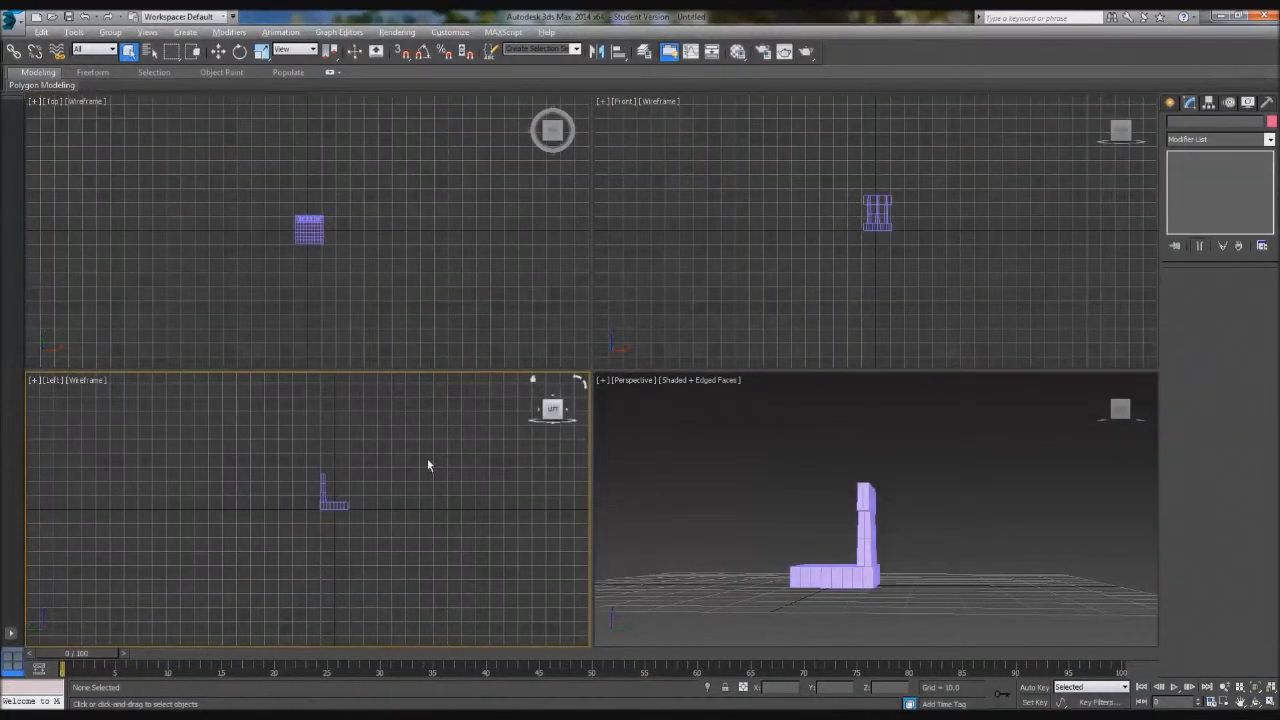
pyautogui.hotkey('alt', 'w')
pyautogui.scroll(3, 489, 404)
pyautogui.moveTo(648, 311); pyautogui.dragTo(520, 346, button='middle')
pyautogui.click(584, 343)
pyautogui.press('1')
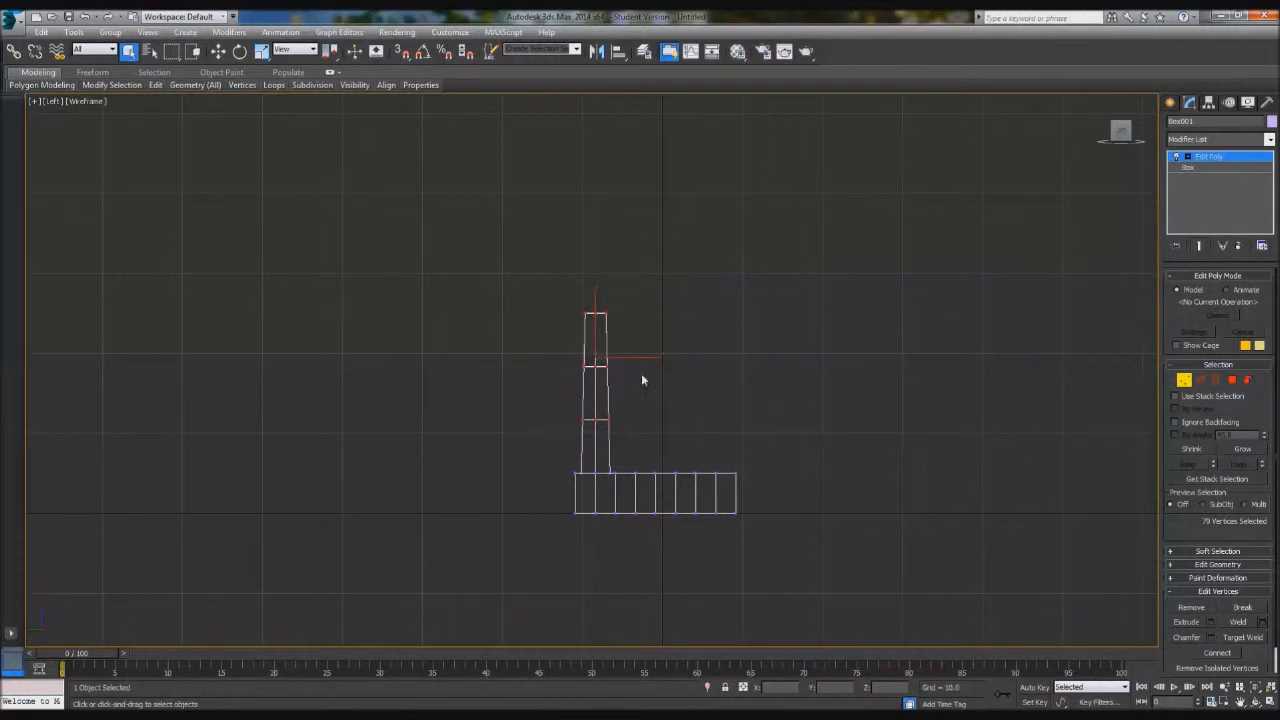
pyautogui.click(220, 52)
pyautogui.moveTo(646, 358); pyautogui.dragTo(634, 358)
# Step: Move the wall's top two vertex rows further backward, adjust the top row, and leave vertex editing
pyautogui.moveTo(648, 272); pyautogui.dragTo(556, 382)
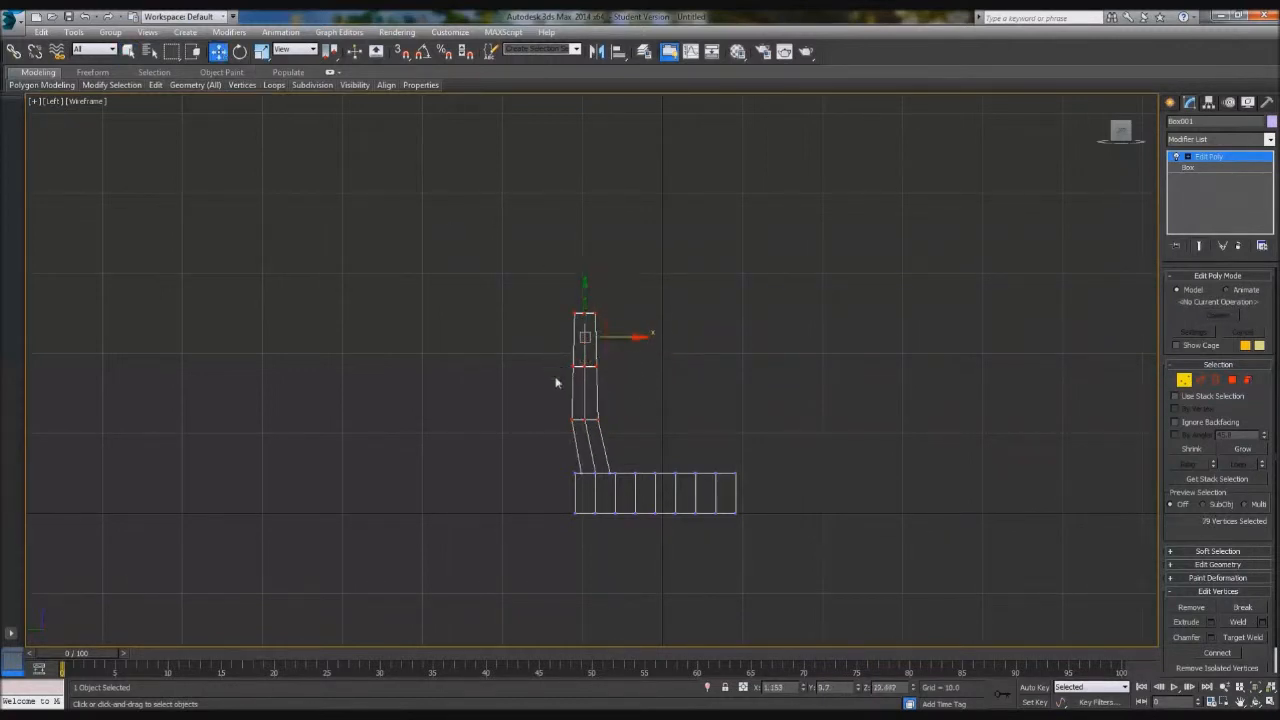
pyautogui.moveTo(628, 337); pyautogui.dragTo(617, 336)
pyautogui.moveTo(627, 286); pyautogui.dragTo(550, 332)
pyautogui.moveTo(621, 311); pyautogui.dragTo(623, 309)
pyautogui.click(619, 310)
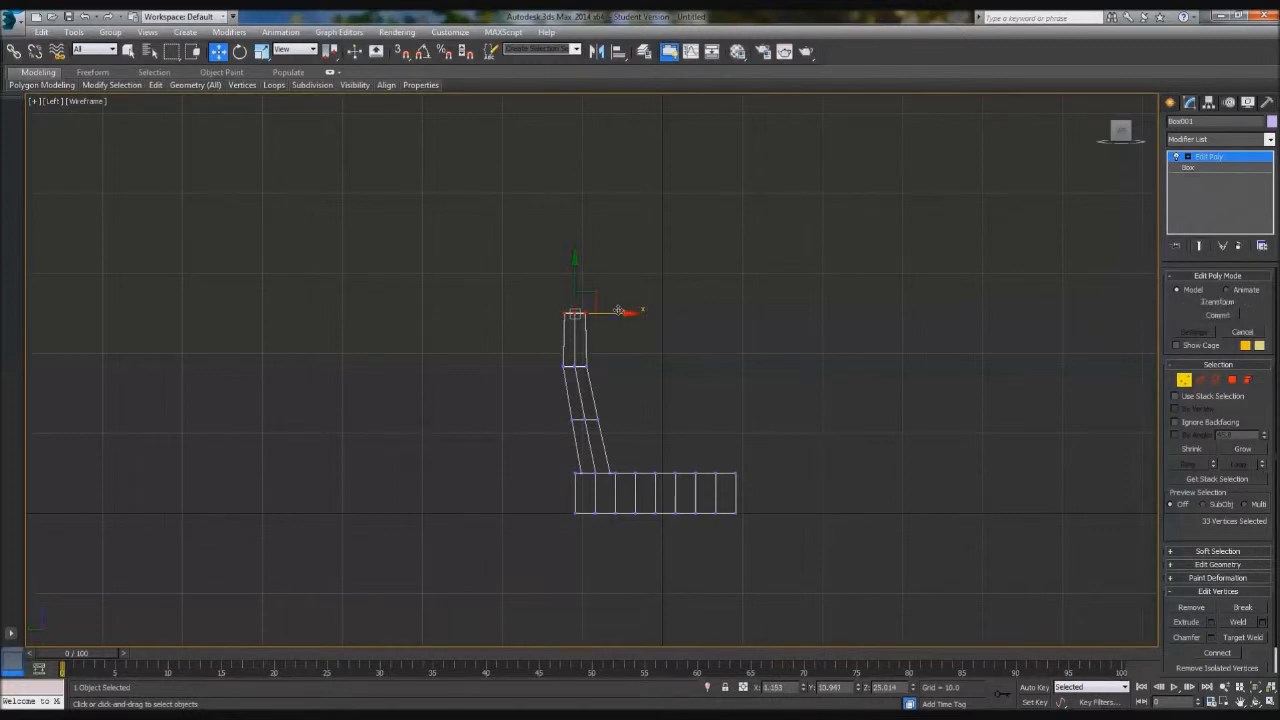
pyautogui.click(1185, 381)
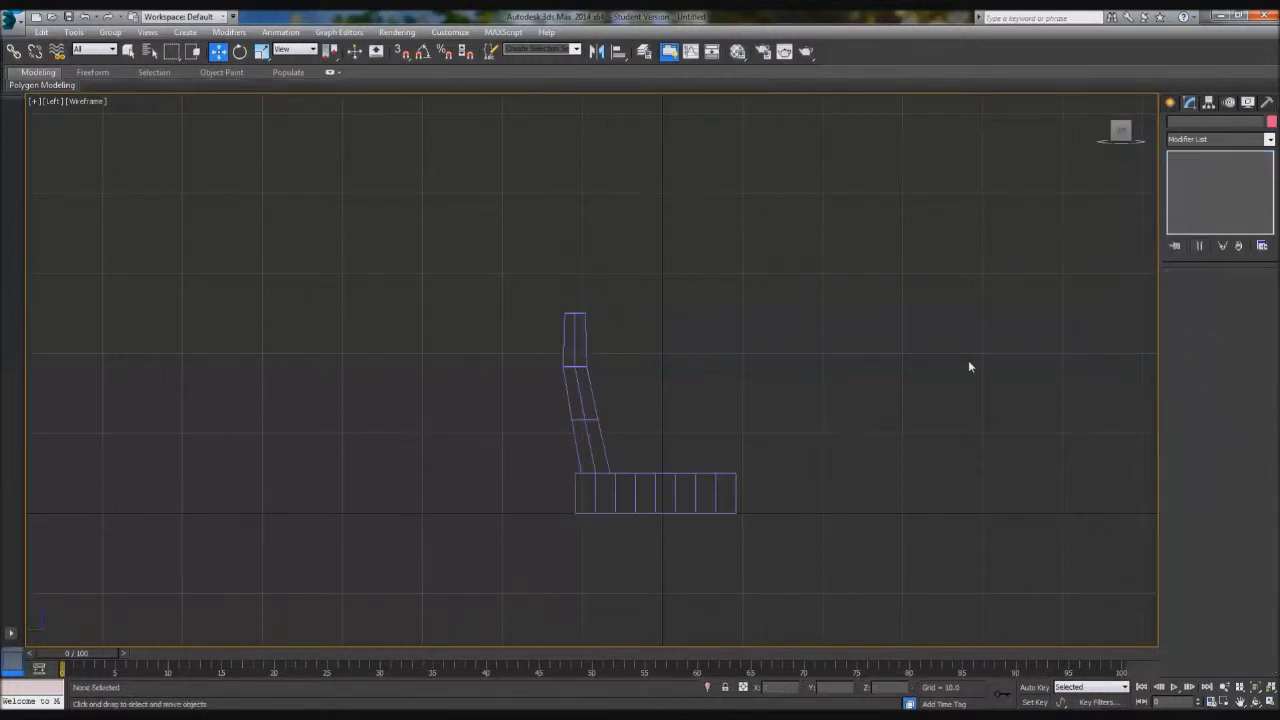
# Step: Return to a maximized Perspective view of the seat's underside and enable polygon selection on the box
pyautogui.click(968, 360)
pyautogui.hotkey('alt', 'w')
pyautogui.click(918, 507)
pyautogui.hotkey('alt', 'w')
pyautogui.keyDown('alt'); pyautogui.moveTo(763, 509); pyautogui.dragTo(720, 526, button='middle'); pyautogui.keyUp('alt')
pyautogui.scroll(3, 760, 524)
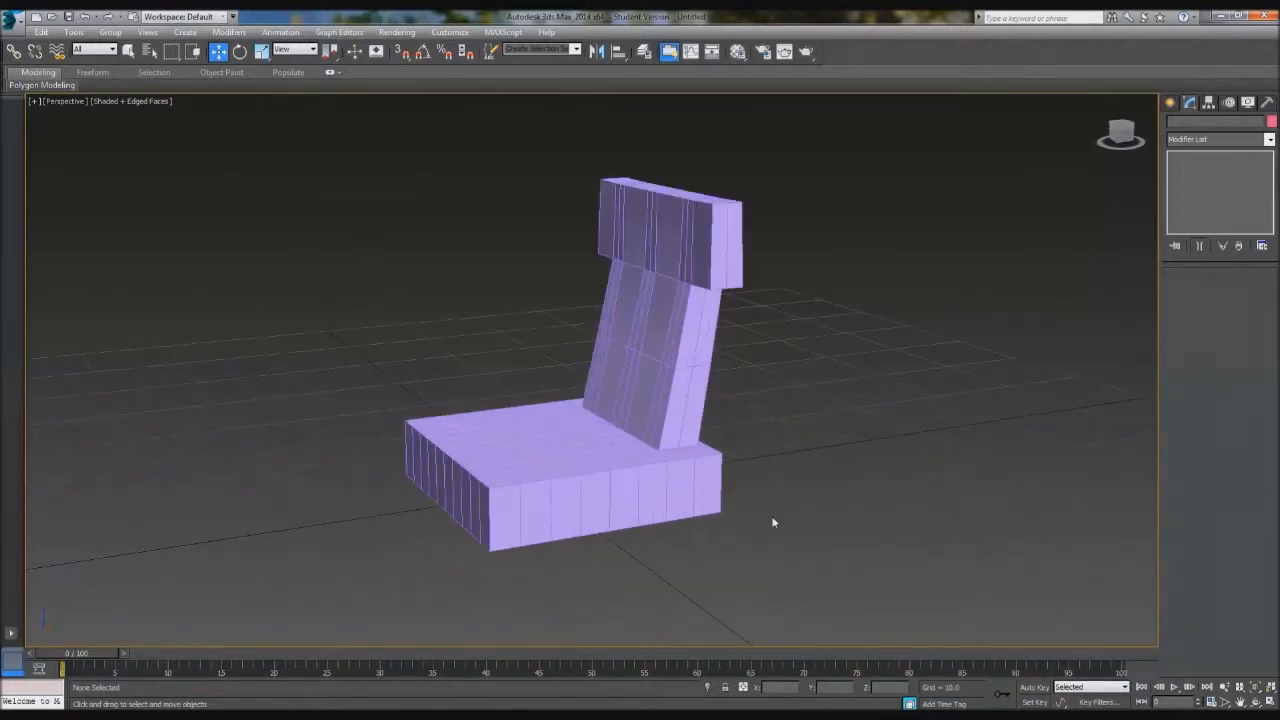
pyautogui.moveTo(700, 537); pyautogui.dragTo(731, 518, button='middle')
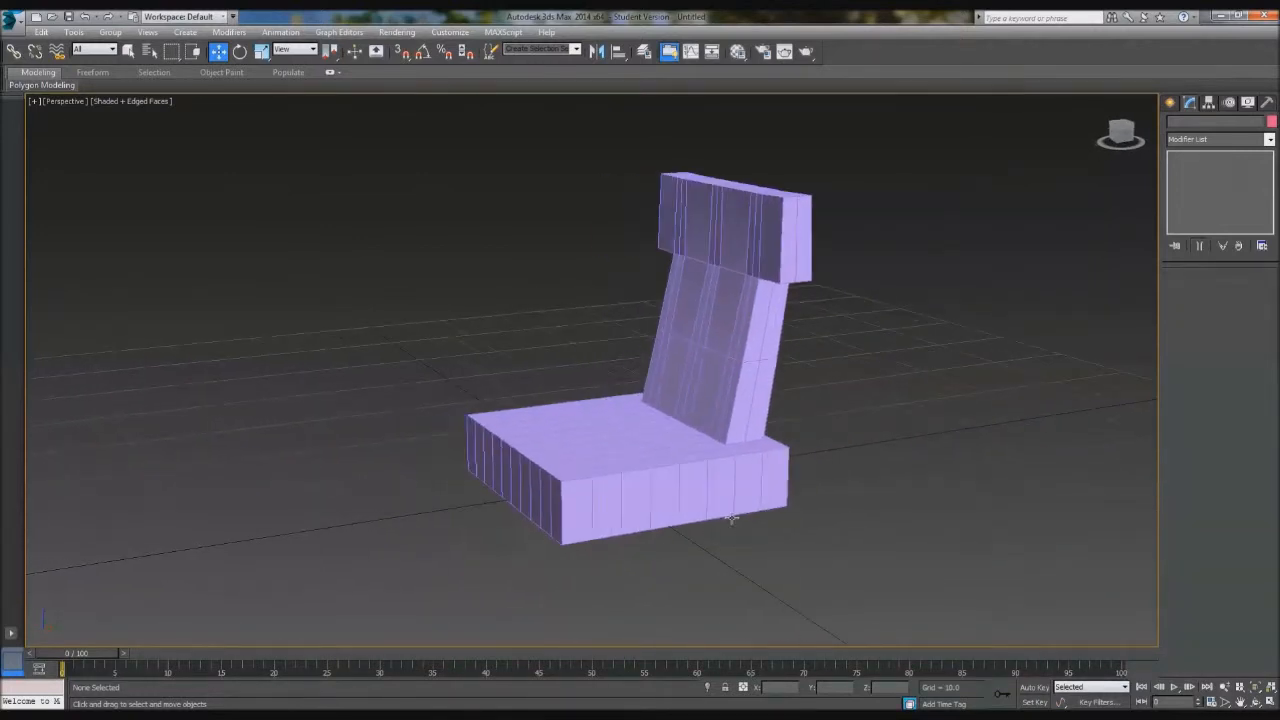
pyautogui.keyDown('alt'); pyautogui.moveTo(716, 572); pyautogui.dragTo(717, 440, button='middle'); pyautogui.keyUp('alt')
pyautogui.click(595, 291)
pyautogui.click(1231, 381)
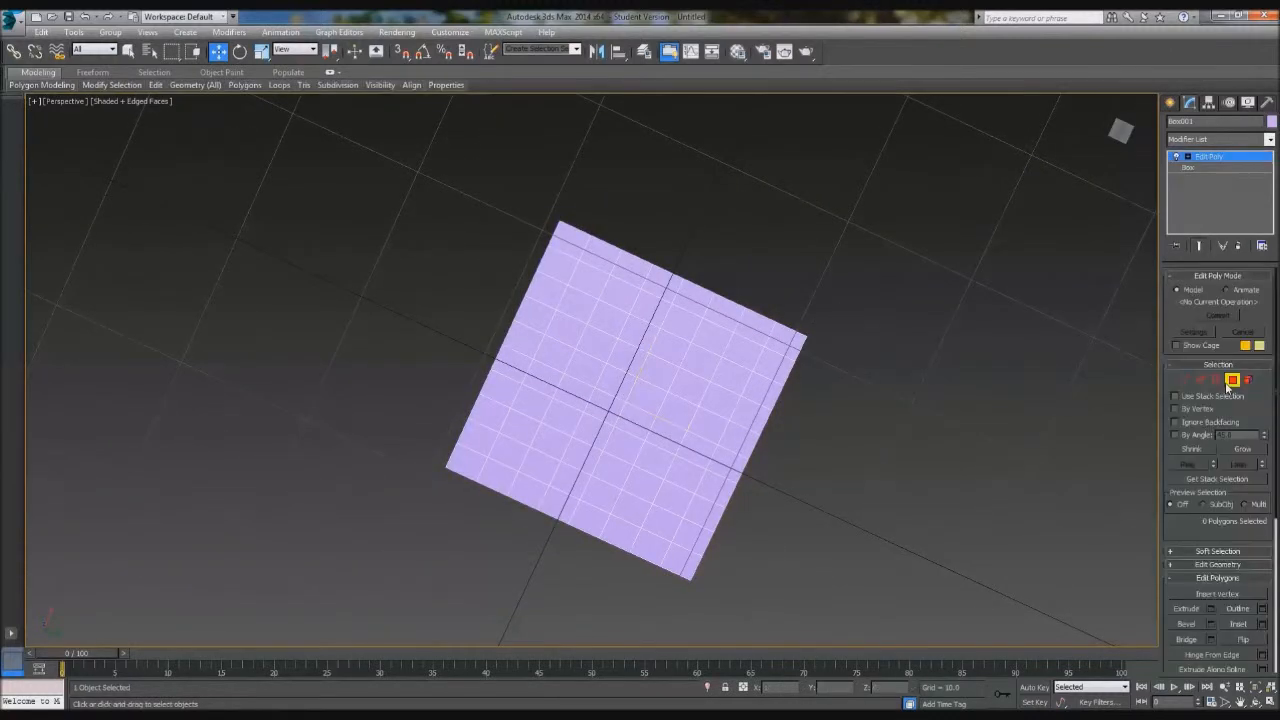
pyautogui.keyDown('alt'); pyautogui.moveTo(917, 457); pyautogui.dragTo(900, 478, button='middle'); pyautogui.keyUp('alt')
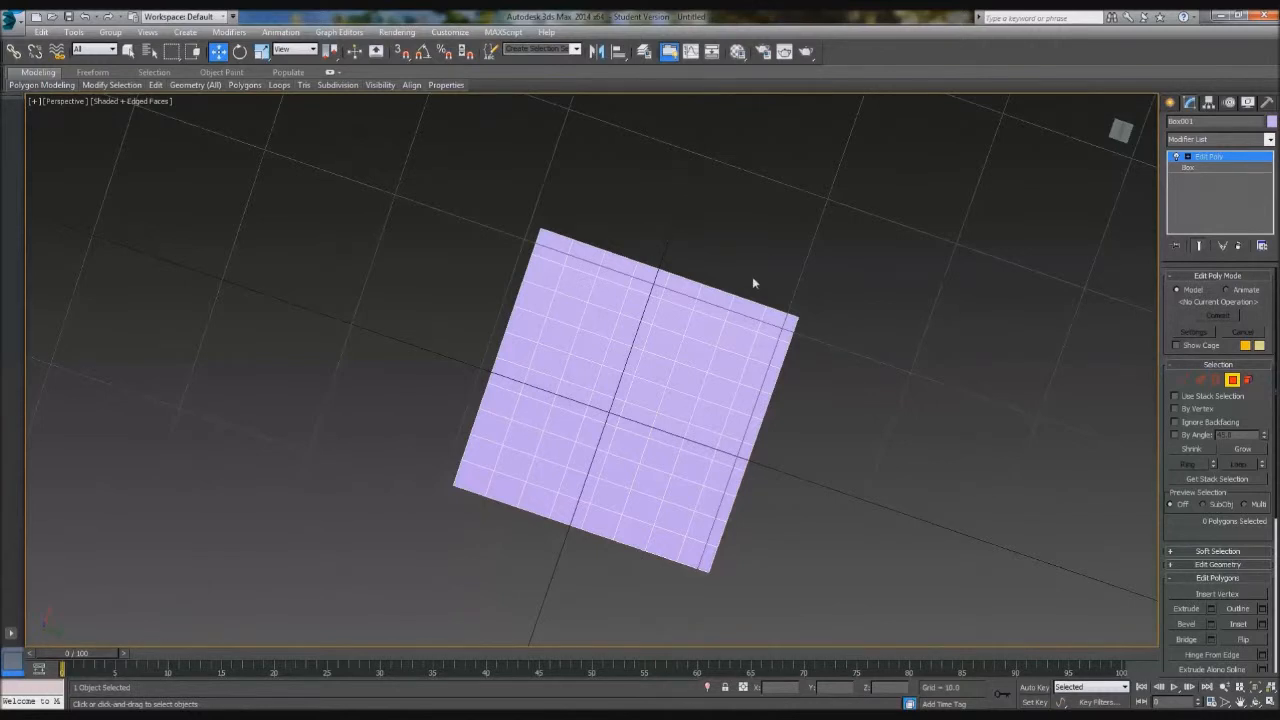
# Step: Select a 2 by 2 polygon group near each of two adjacent corners of the seat's underside
pyautogui.click(574, 279)
pyautogui.keyDown('ctrl'); pyautogui.click(568, 310); pyautogui.keyUp('ctrl')
pyautogui.keyDown('ctrl'); pyautogui.click(600, 321); pyautogui.keyUp('ctrl')
pyautogui.keyDown('ctrl'); pyautogui.click(607, 295); pyautogui.keyUp('ctrl')
pyautogui.keyDown('ctrl'); pyautogui.click(707, 323); pyautogui.keyUp('ctrl')
pyautogui.keyDown('ctrl'); pyautogui.click(697, 351); pyautogui.keyUp('ctrl')
pyautogui.keyDown('ctrl'); pyautogui.click(724, 364); pyautogui.keyUp('ctrl')
pyautogui.keyDown('ctrl'); pyautogui.click(737, 337); pyautogui.keyUp('ctrl')
# Step: Add a 2 by 2 polygon group near each of the other two underside corners to the selection
pyautogui.keyDown('ctrl'); pyautogui.click(685, 491); pyautogui.keyUp('ctrl')
pyautogui.keyDown('ctrl'); pyautogui.click(671, 515); pyautogui.keyUp('ctrl')
pyautogui.keyDown('ctrl'); pyautogui.click(646, 507); pyautogui.keyUp('ctrl')
pyautogui.keyDown('ctrl'); pyautogui.click(660, 483); pyautogui.keyUp('ctrl')
pyautogui.keyDown('ctrl'); pyautogui.click(555, 447); pyautogui.keyUp('ctrl')
pyautogui.keyDown('ctrl'); pyautogui.click(544, 473); pyautogui.keyUp('ctrl')
pyautogui.keyDown('ctrl'); pyautogui.click(514, 465); pyautogui.keyUp('ctrl')
pyautogui.keyDown('ctrl'); pyautogui.click(524, 438); pyautogui.keyUp('ctrl')
pyautogui.keyDown('alt'); pyautogui.moveTo(524, 438); pyautogui.dragTo(638, 510, button='middle'); pyautogui.keyUp('alt')
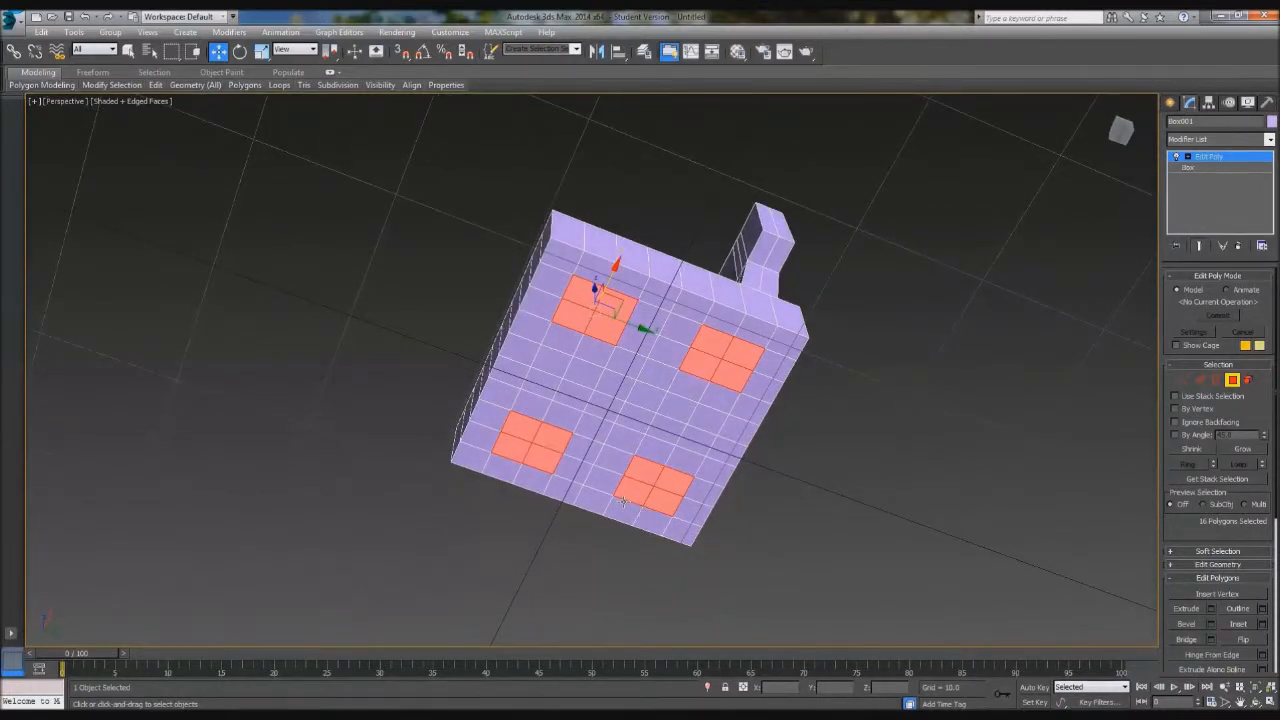
# Step: Hide the grid and bevel the four selected polygon groups on the seat's underside with height 0 and outline -0.5
pyautogui.press('g')
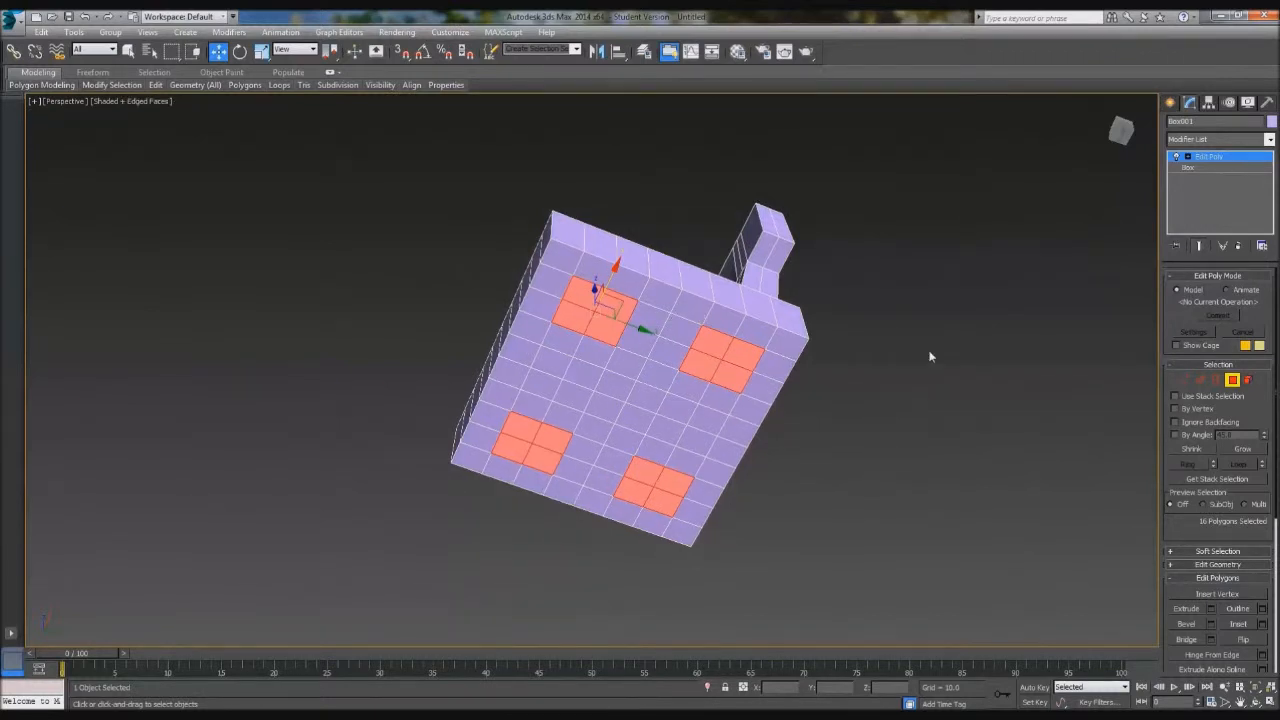
pyautogui.scroll(-3, 1222, 525)
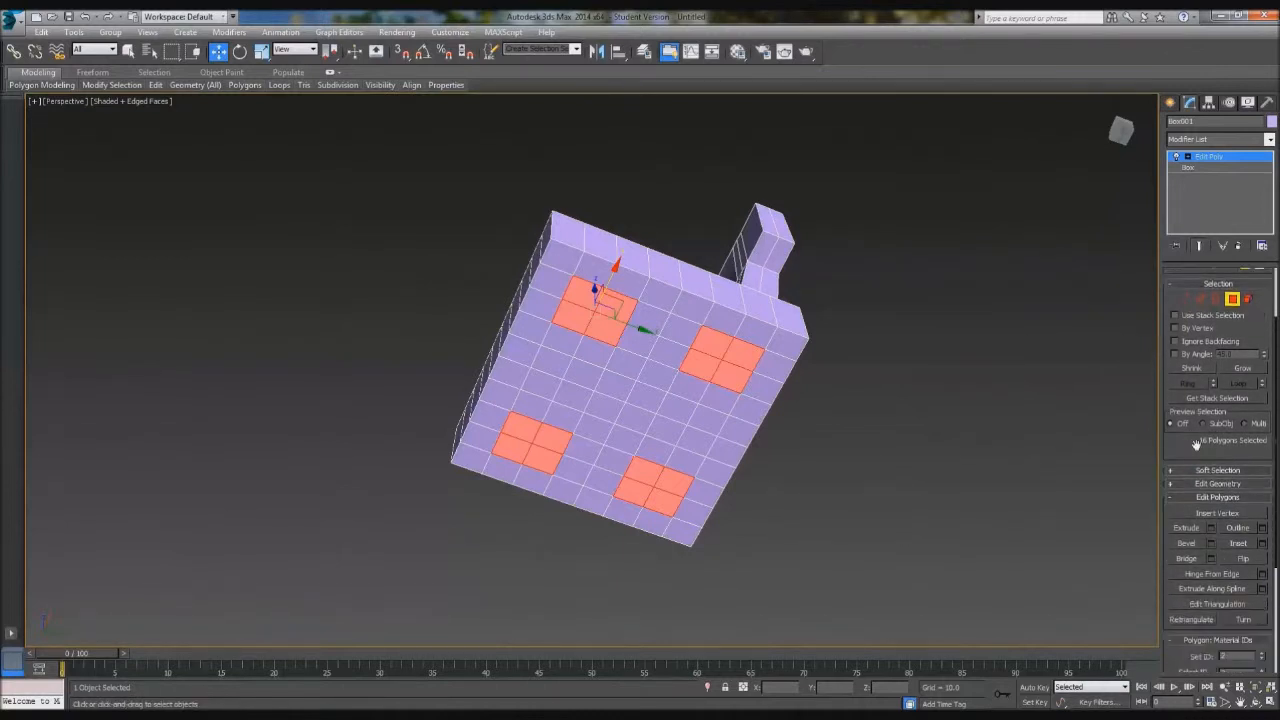
pyautogui.click(1211, 536)
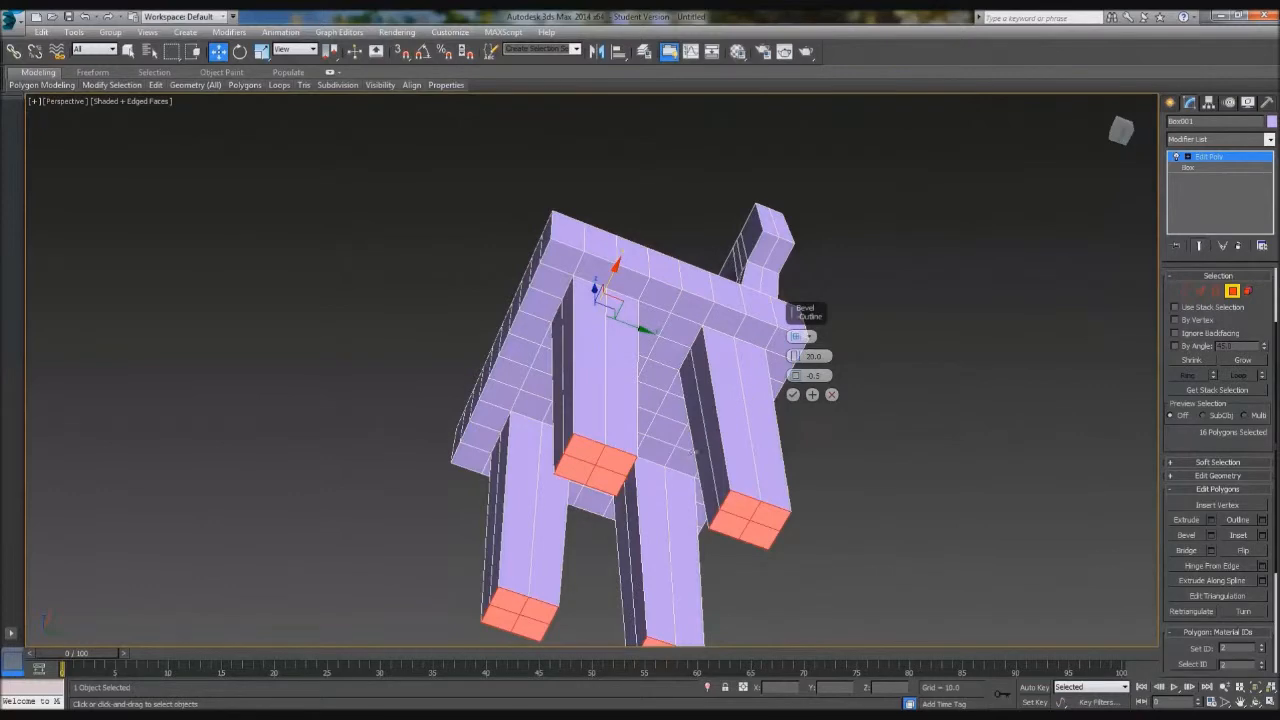
pyautogui.moveTo(698, 465)
pyautogui.keyDown('alt'); pyautogui.mouseDown(button='middle')
pyautogui.moveTo(683, 457)
pyautogui.moveTo(692, 462)
pyautogui.mouseUp(button='middle'); pyautogui.keyUp('alt')
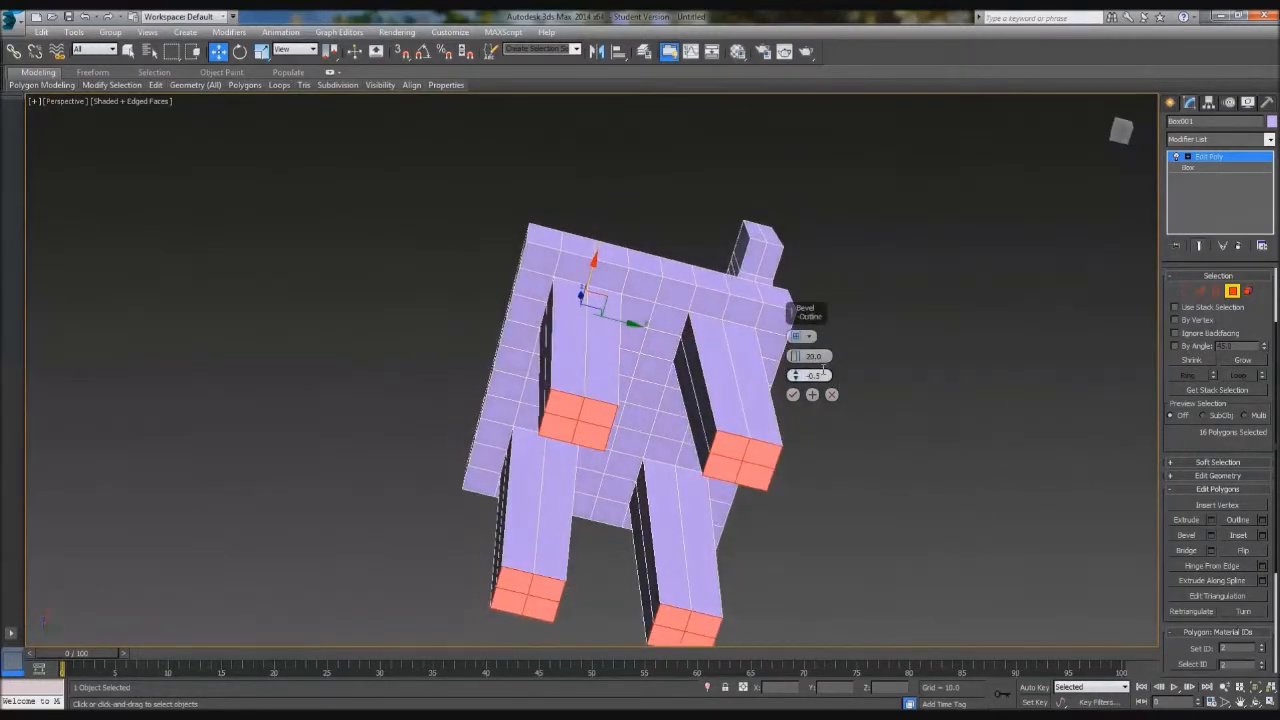
pyautogui.write('0')
pyautogui.press('Return')
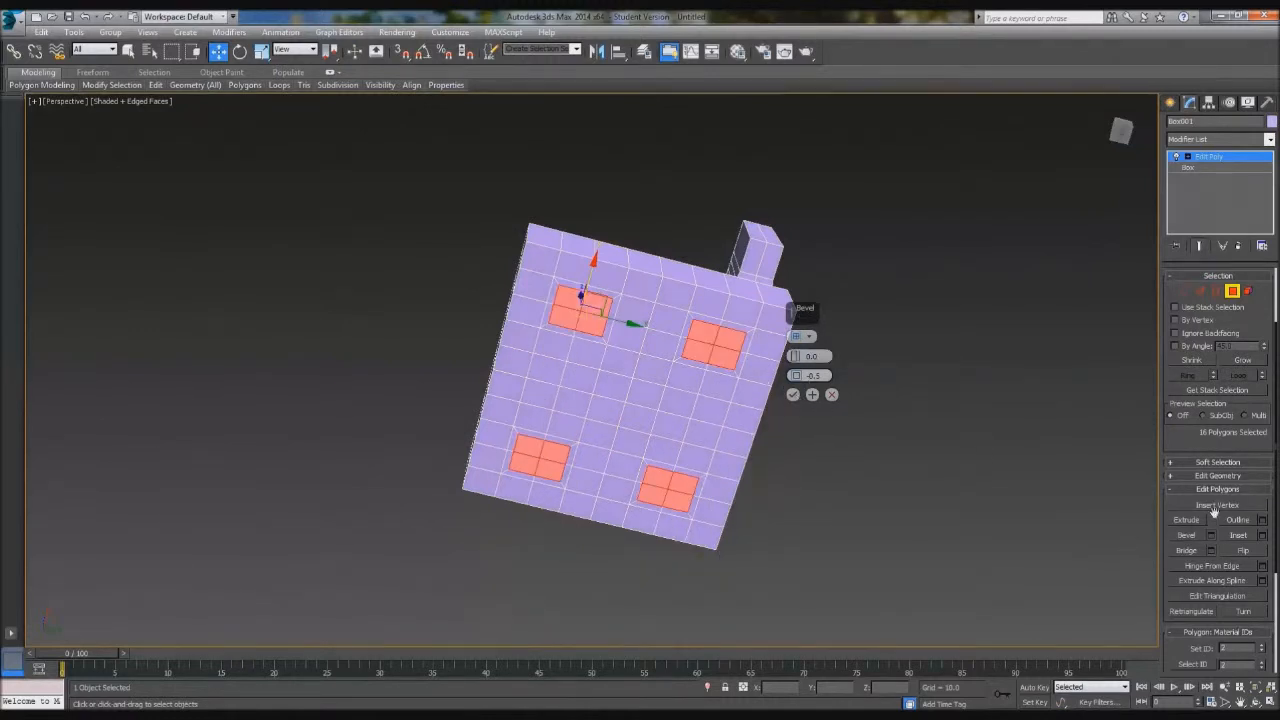
pyautogui.click(793, 395)
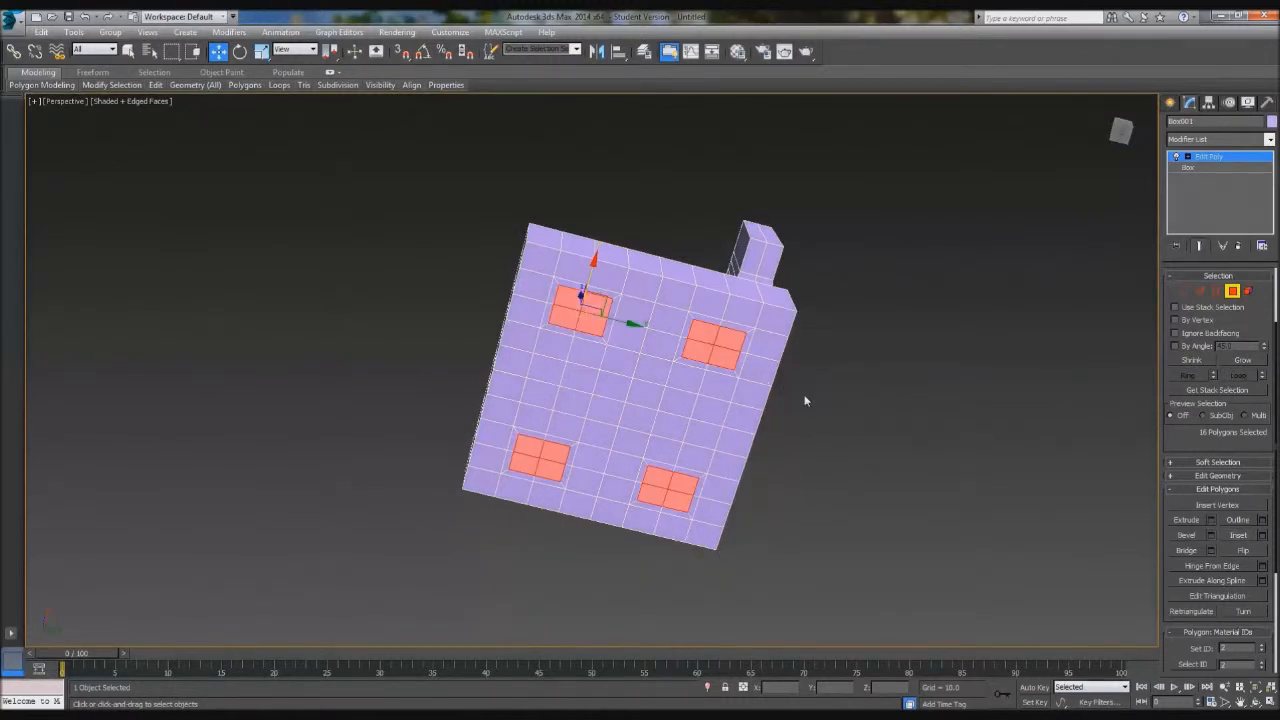
# Step: Bevel the four inset polygon groups into legs with height 20 and a small negative outline so they taper downwards
pyautogui.click(1210, 535)
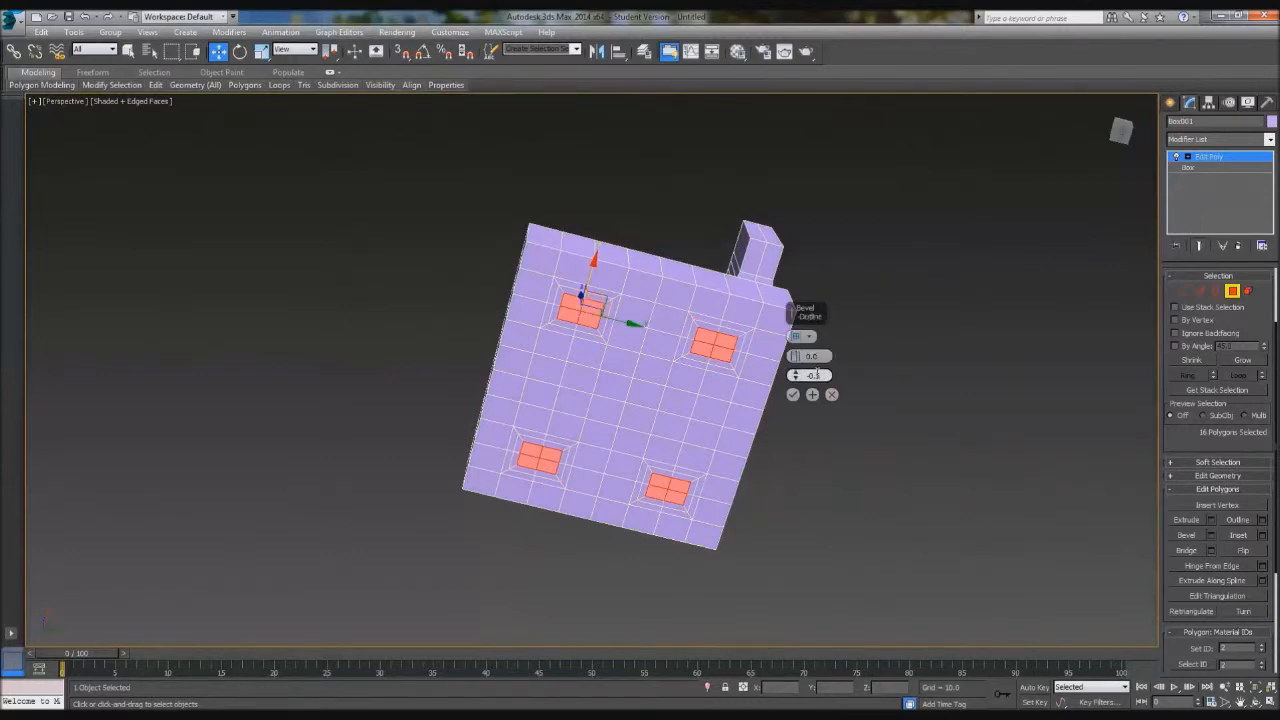
pyautogui.write('20')
pyautogui.press('Return')
pyautogui.keyDown('alt'); pyautogui.moveTo(729, 340); pyautogui.dragTo(618, 414, button='middle'); pyautogui.keyUp('alt')
pyautogui.scroll(-2, 621, 514)
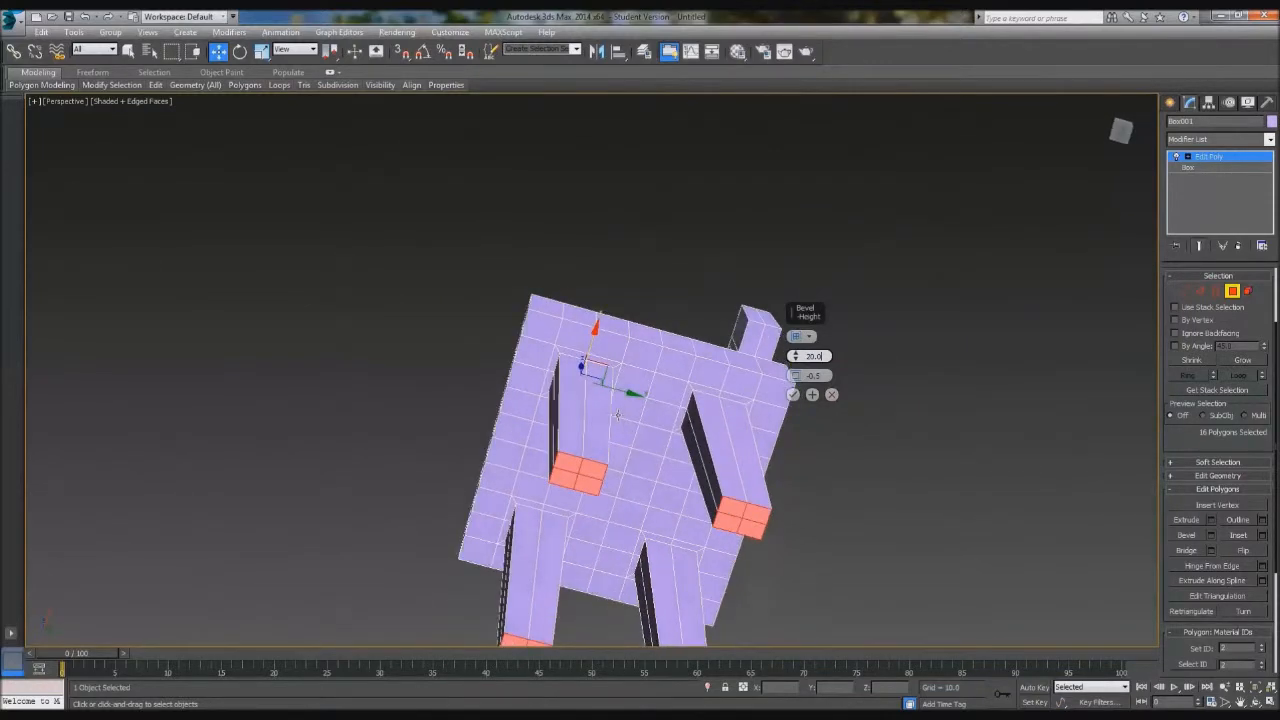
pyautogui.click(796, 376)
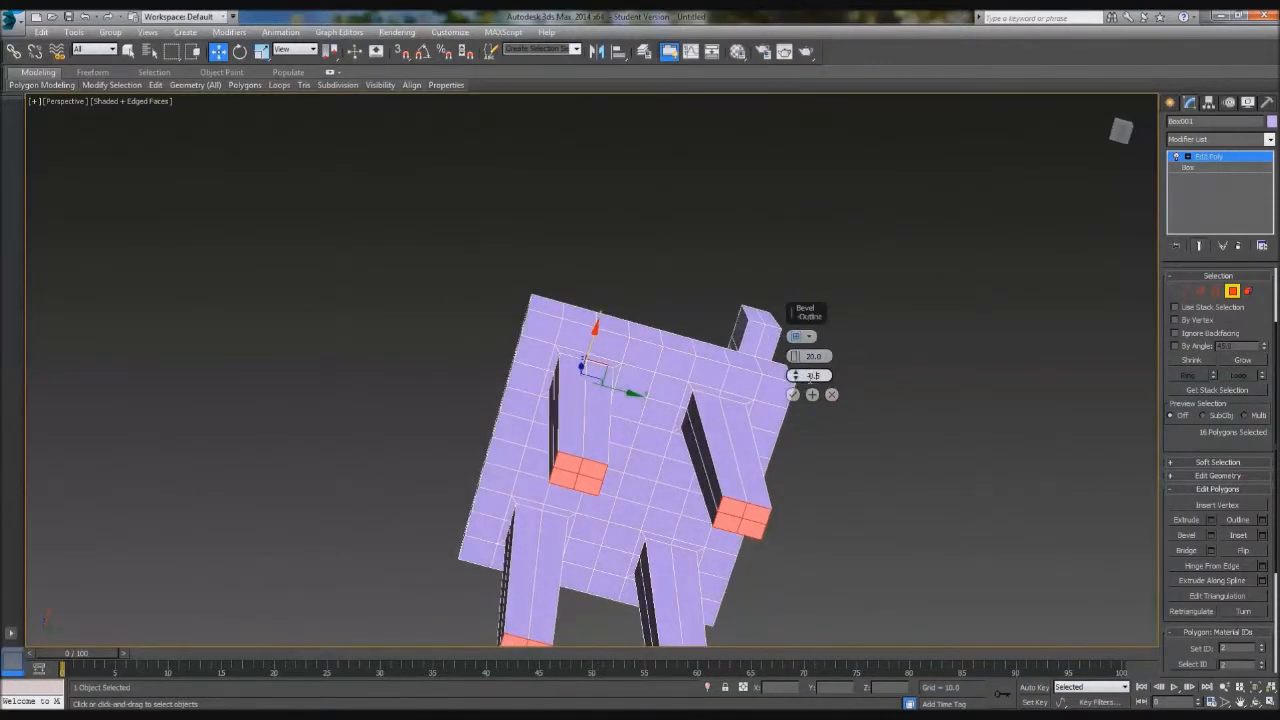
pyautogui.rightClick(796, 376)
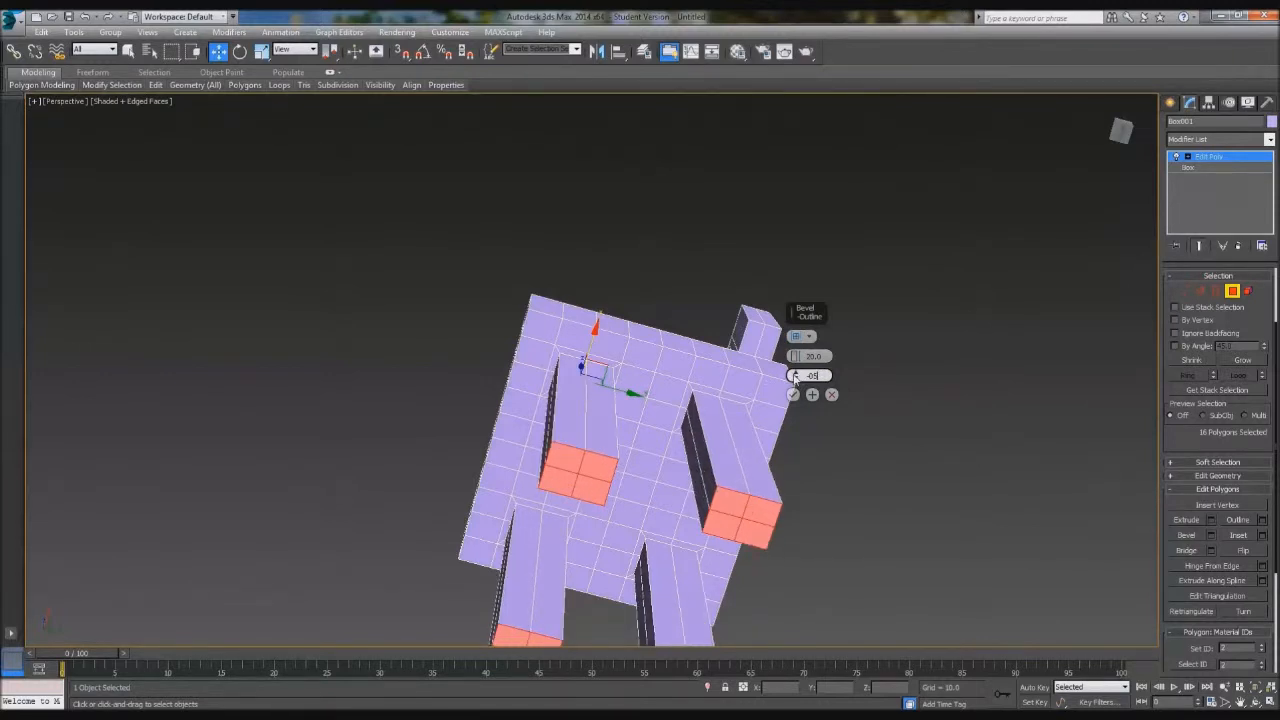
pyautogui.write('5')
pyautogui.keyDown('alt'); pyautogui.moveTo(792, 395); pyautogui.dragTo(771, 457, button='middle'); pyautogui.keyUp('alt')
# Step: Examine the lower ends of the four tapered legs at vertex level in the Left, Front and Perspective views
pyautogui.hotkey('alt', 'w')
pyautogui.moveTo(286, 556); pyautogui.dragTo(300, 393, button='middle')
pyautogui.scroll(2, 322, 488)
pyautogui.moveTo(330, 491); pyautogui.dragTo(300, 494, button='middle')
pyautogui.scroll(2, 304, 497)
pyautogui.click(411, 554)
pyautogui.click(419, 530)
pyautogui.scroll(2, 419, 530)
pyautogui.press('1')
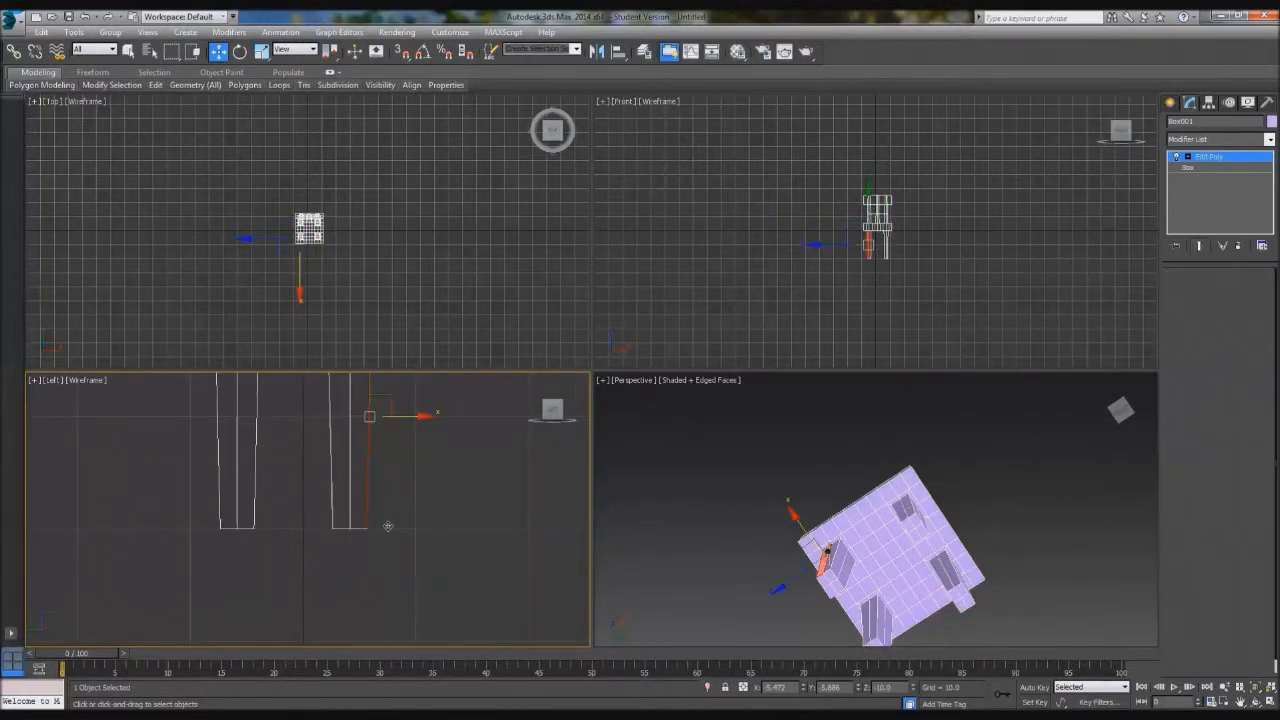
pyautogui.keyDown('alt'); pyautogui.moveTo(804, 593); pyautogui.dragTo(870, 576, button='middle'); pyautogui.keyUp('alt')
pyautogui.click(860, 523)
pyautogui.keyDown('ctrl'); pyautogui.click(865, 519); pyautogui.keyUp('ctrl')
pyautogui.keyDown('ctrl'); pyautogui.click(875, 500); pyautogui.keyUp('ctrl')
pyautogui.rightClick(339, 554)
pyautogui.click(820, 267)
pyautogui.scroll(10, 852, 269)
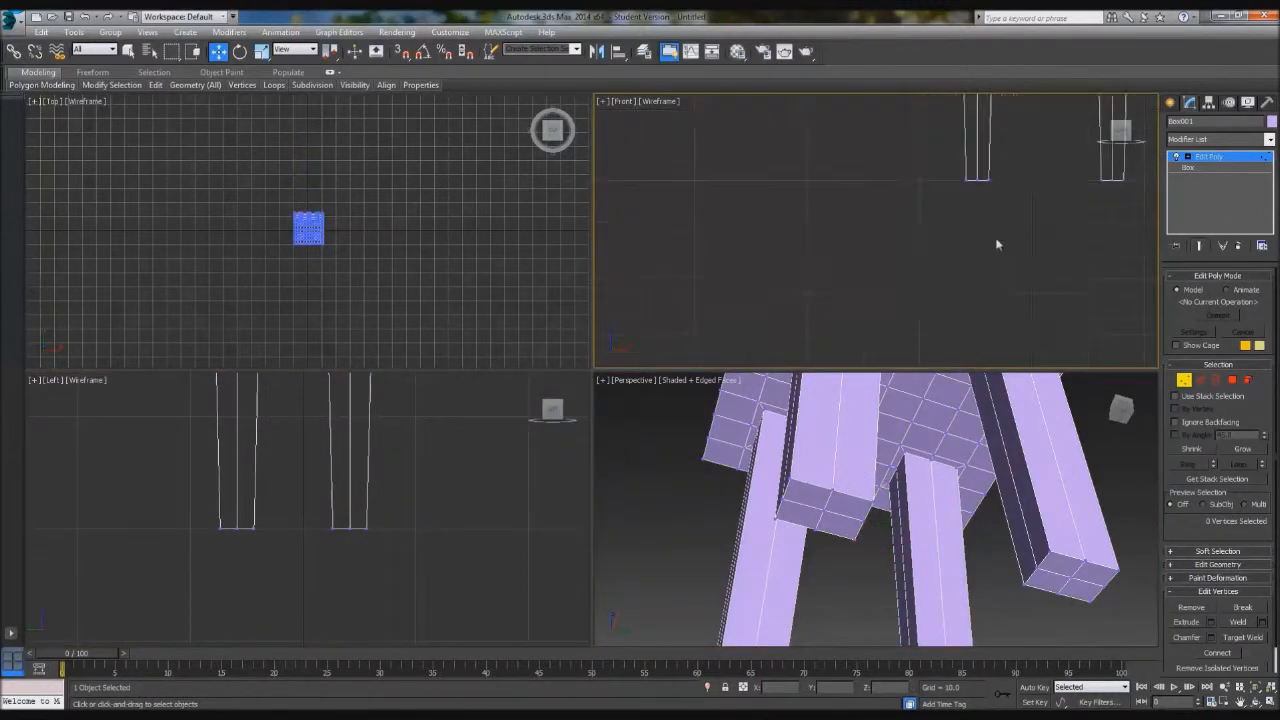
pyautogui.scroll(2, 982, 241)
pyautogui.moveTo(982, 241); pyautogui.dragTo(731, 318, button='middle')
pyautogui.keyDown('alt'); pyautogui.moveTo(914, 551); pyautogui.dragTo(977, 597, button='middle'); pyautogui.keyUp('alt')
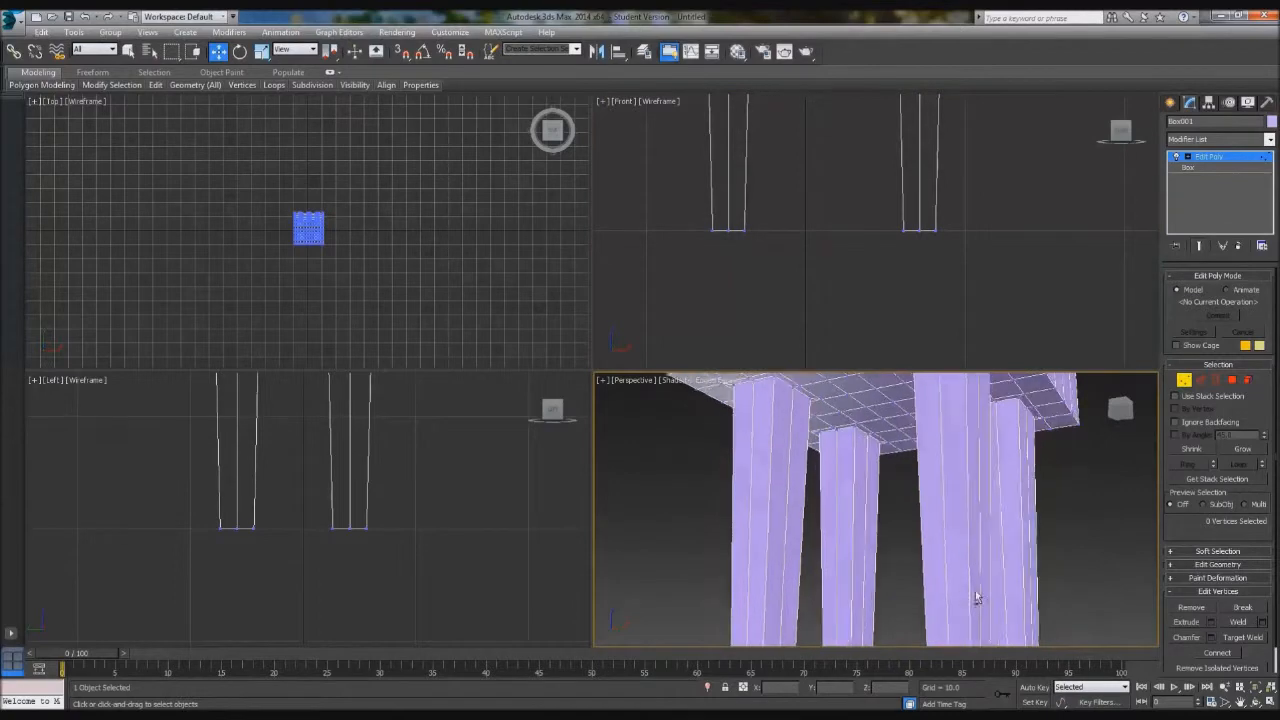
# Step: Leave vertex editing, deselect the chair and return to a maximized Perspective view of the whole chair
pyautogui.click(1183, 386)
pyautogui.click(1086, 488)
pyautogui.keyDown('alt'); pyautogui.moveTo(1086, 488); pyautogui.dragTo(948, 560, button='middle'); pyautogui.keyUp('alt')
pyautogui.scroll(-4, 941, 552)
pyautogui.hotkey('alt', 'w')
pyautogui.keyDown('alt'); pyautogui.moveTo(868, 538); pyautogui.dragTo(862, 480, button='middle'); pyautogui.keyUp('alt')
pyautogui.scroll(-5, 731, 466)
pyautogui.moveTo(731, 466); pyautogui.dragTo(727, 478, button='middle')
pyautogui.scroll(2, 727, 478)
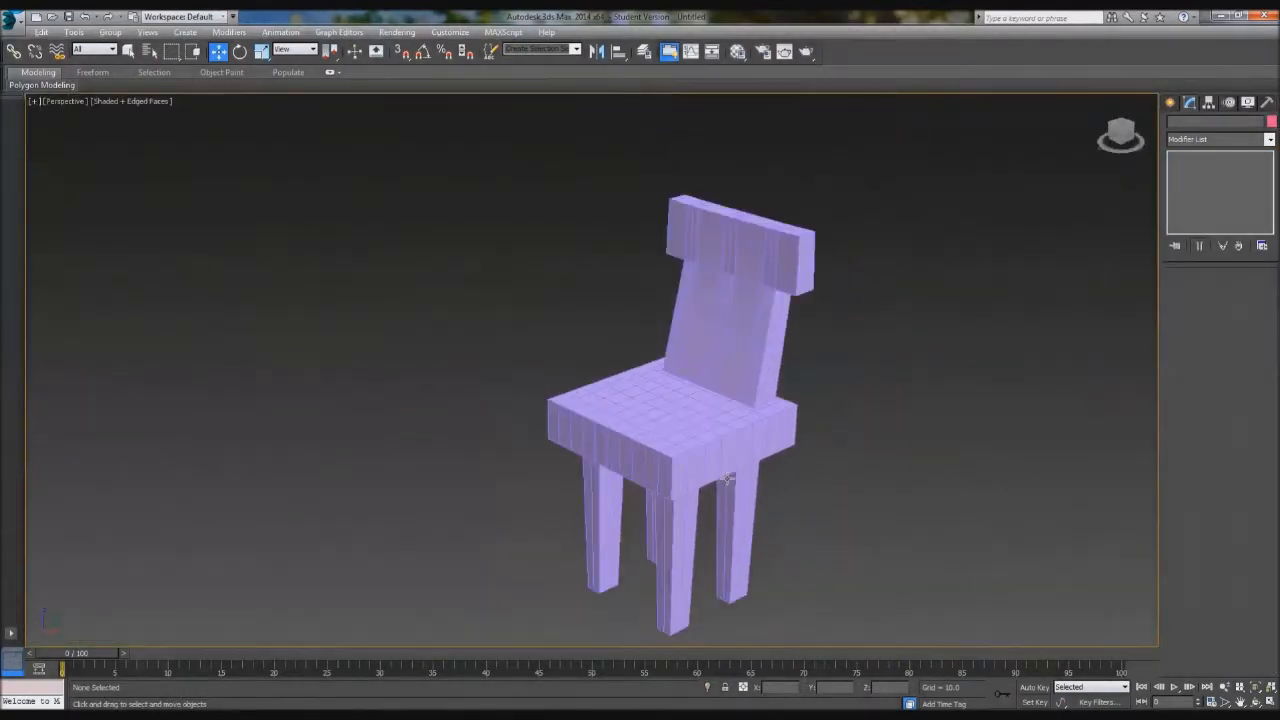
# Step: Apply a TurboSmooth modifier to the chair and examine the joint between the seat and the backrest
pyautogui.click(692, 452)
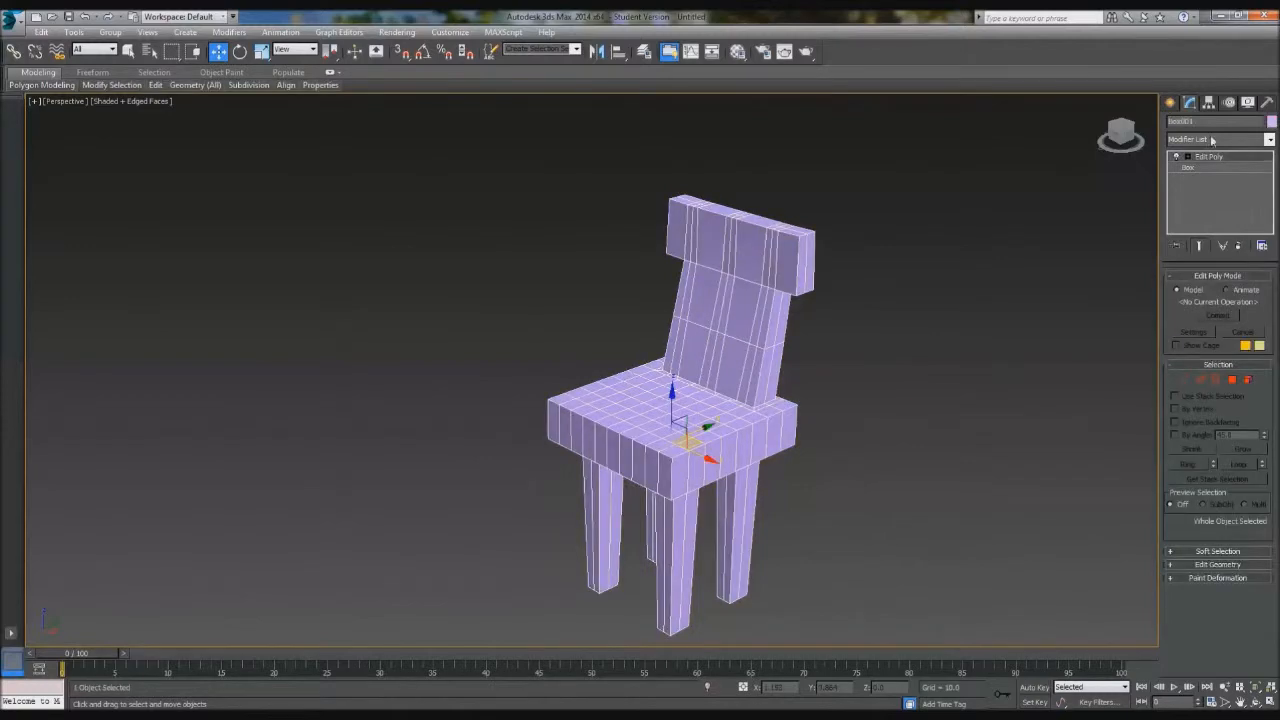
pyautogui.click(1230, 140)
pyautogui.press('t')
pyautogui.press('t')
pyautogui.press('t')
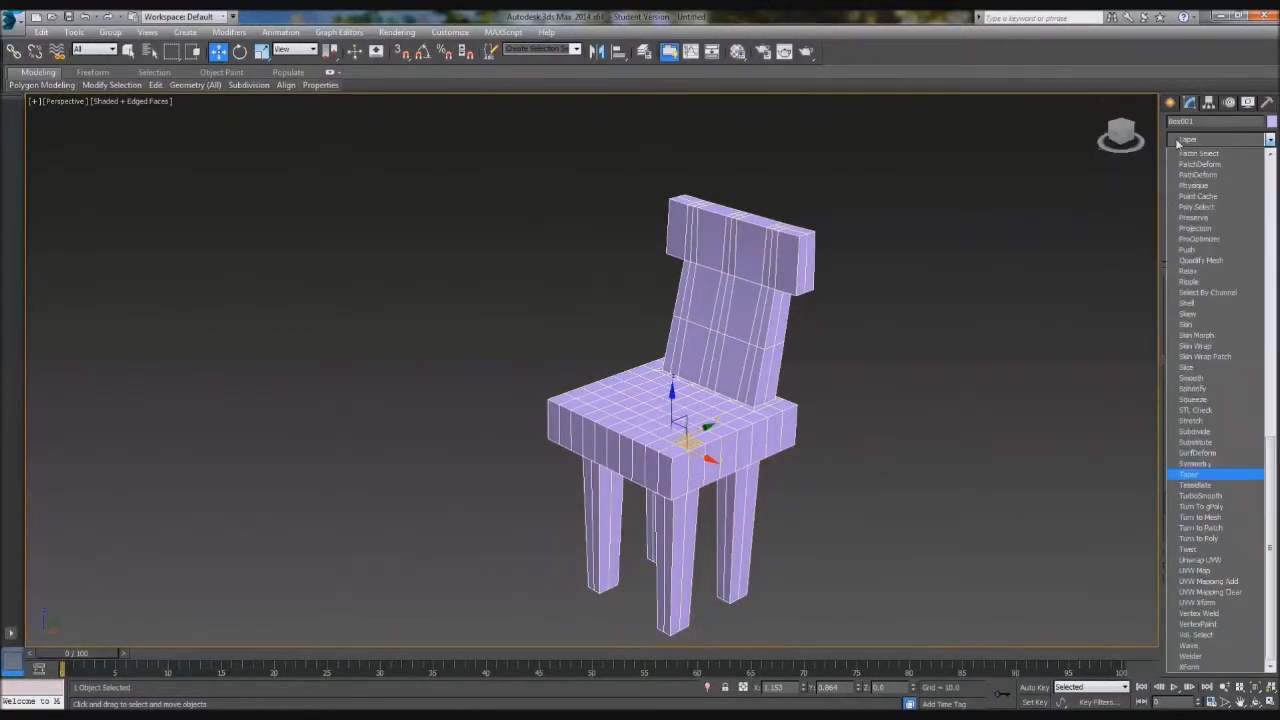
pyautogui.press('Return')
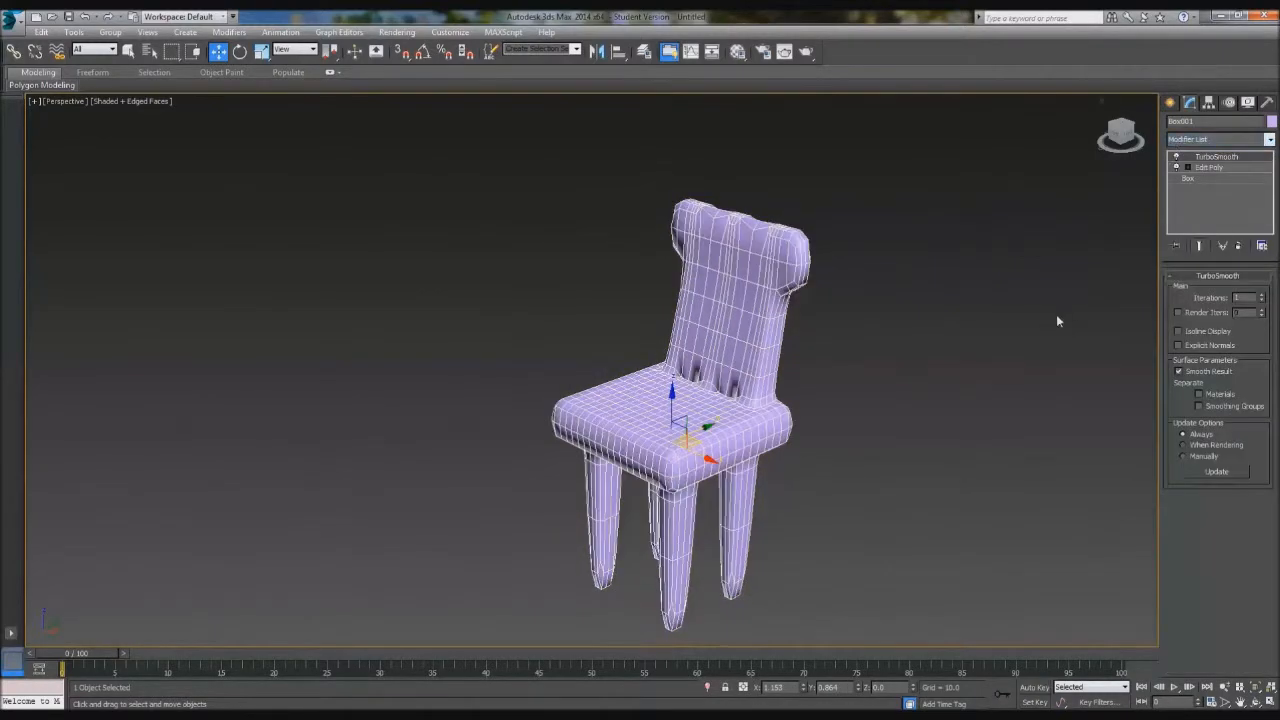
pyautogui.click(1056, 315)
pyautogui.keyDown('alt'); pyautogui.moveTo(899, 384); pyautogui.dragTo(763, 374, button='middle'); pyautogui.keyUp('alt')
pyautogui.scroll(10, 786, 380)
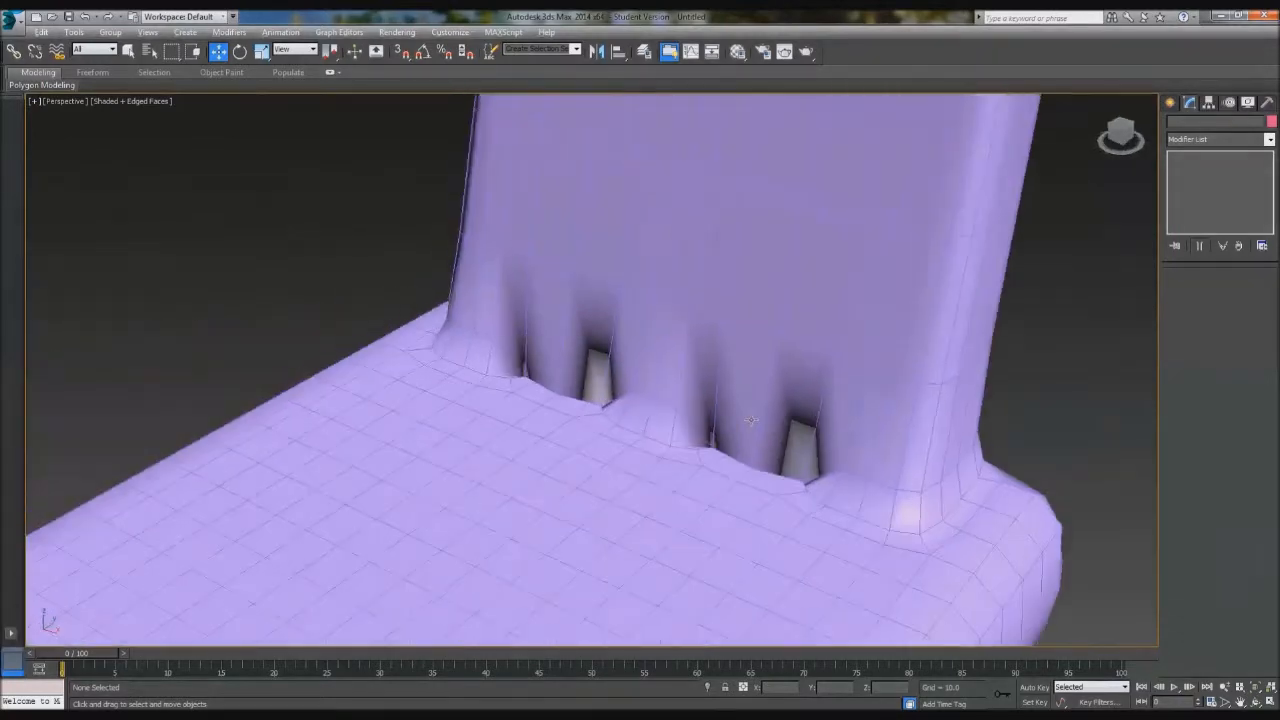
pyautogui.scroll(-15, 770, 455)
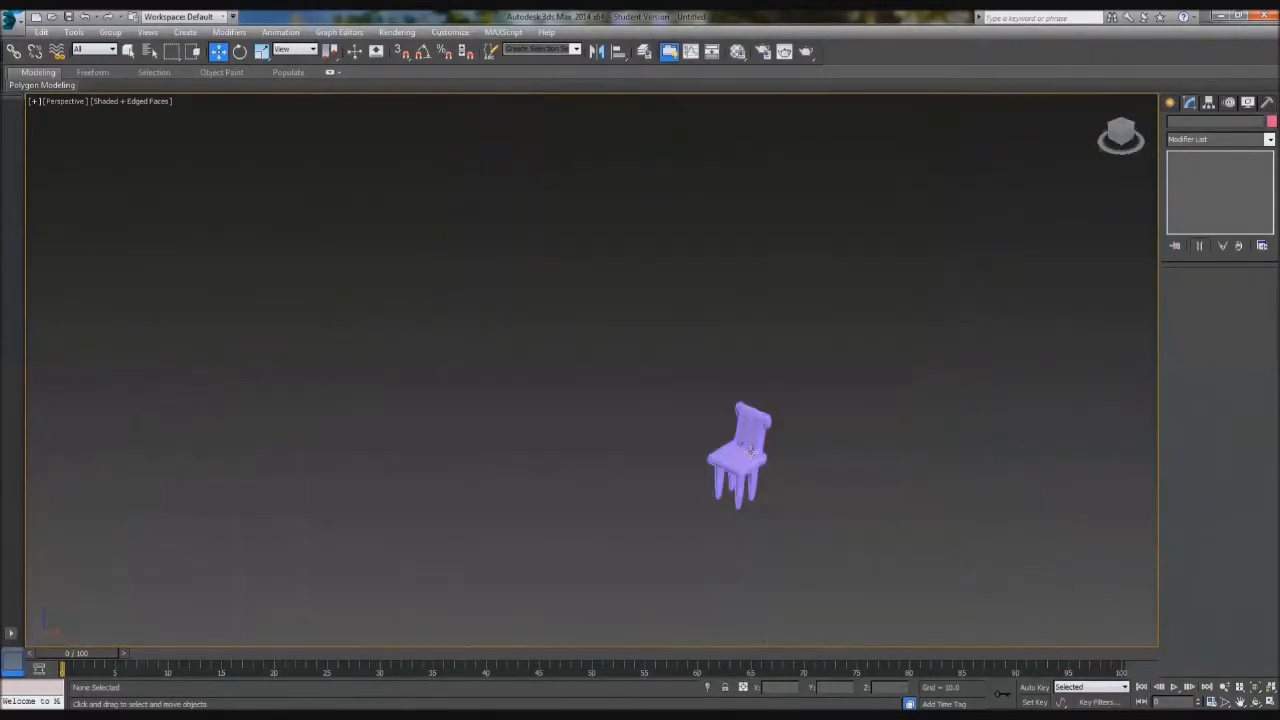
# Step: Remove the TurboSmooth modifier from the chair
pyautogui.click(760, 455)
pyautogui.scroll(10, 760, 455)
pyautogui.click(1238, 245)
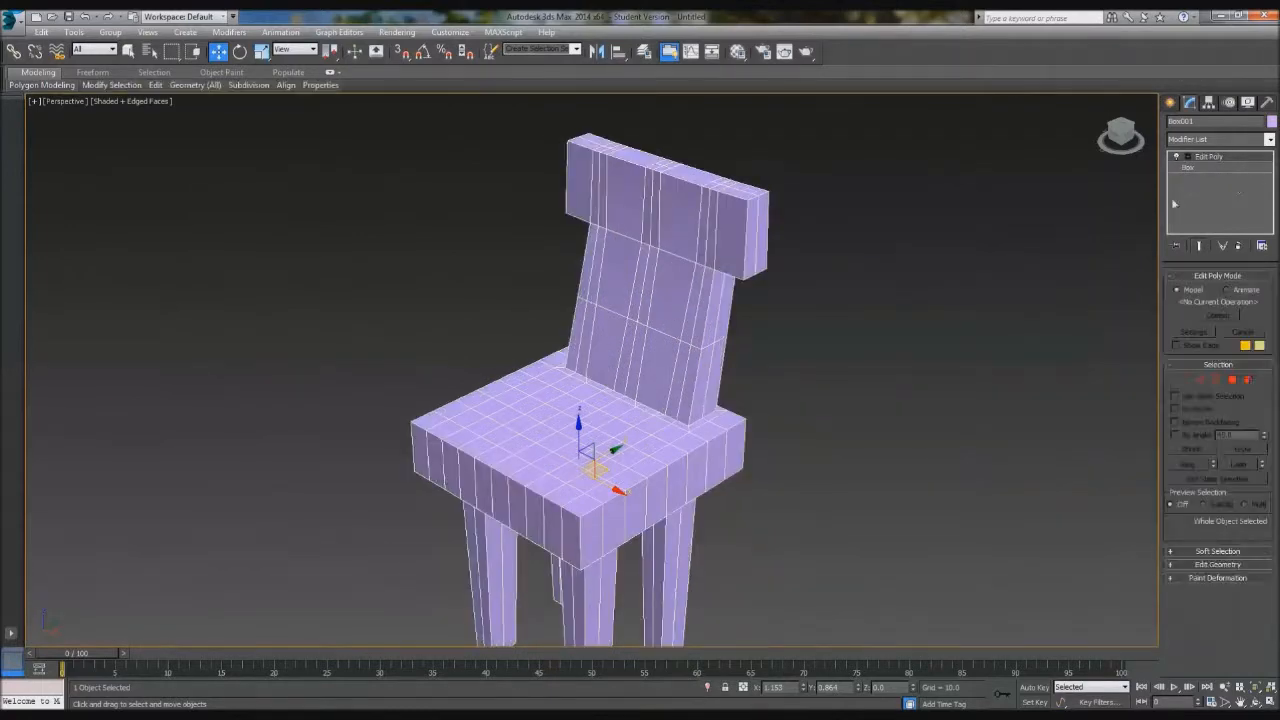
# Step: Select the edges around the seat slab at edge level and exclude its vertical side edges from the selection
pyautogui.press('2')
pyautogui.keyDown('alt'); pyautogui.moveTo(834, 424); pyautogui.dragTo(894, 386, button='middle'); pyautogui.keyUp('alt')
pyautogui.moveTo(860, 337); pyautogui.dragTo(775, 479)
pyautogui.keyDown('ctrl'); pyautogui.moveTo(510, 489); pyautogui.dragTo(512, 490); pyautogui.keyUp('ctrl')
pyautogui.keyDown('alt'); pyautogui.moveTo(512, 490); pyautogui.dragTo(518, 370, button='middle'); pyautogui.keyUp('alt')
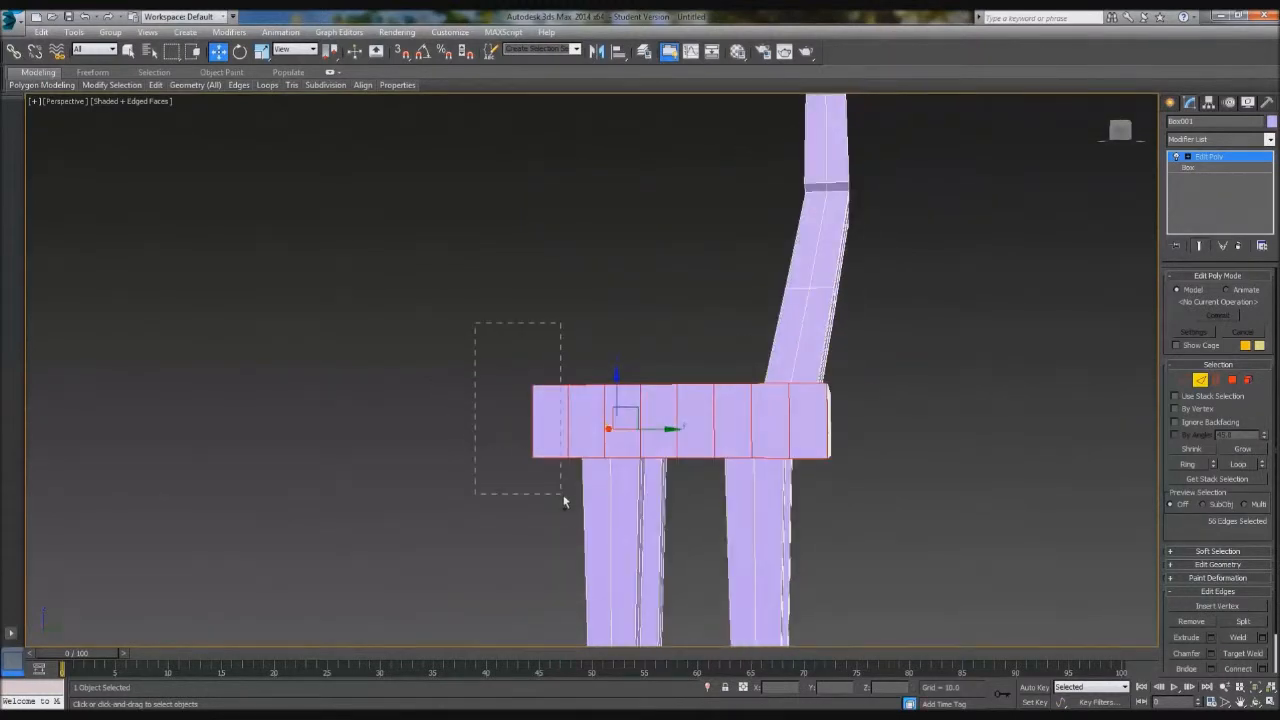
pyautogui.keyDown('alt'); pyautogui.moveTo(929, 432); pyautogui.dragTo(500, 393); pyautogui.keyUp('alt')
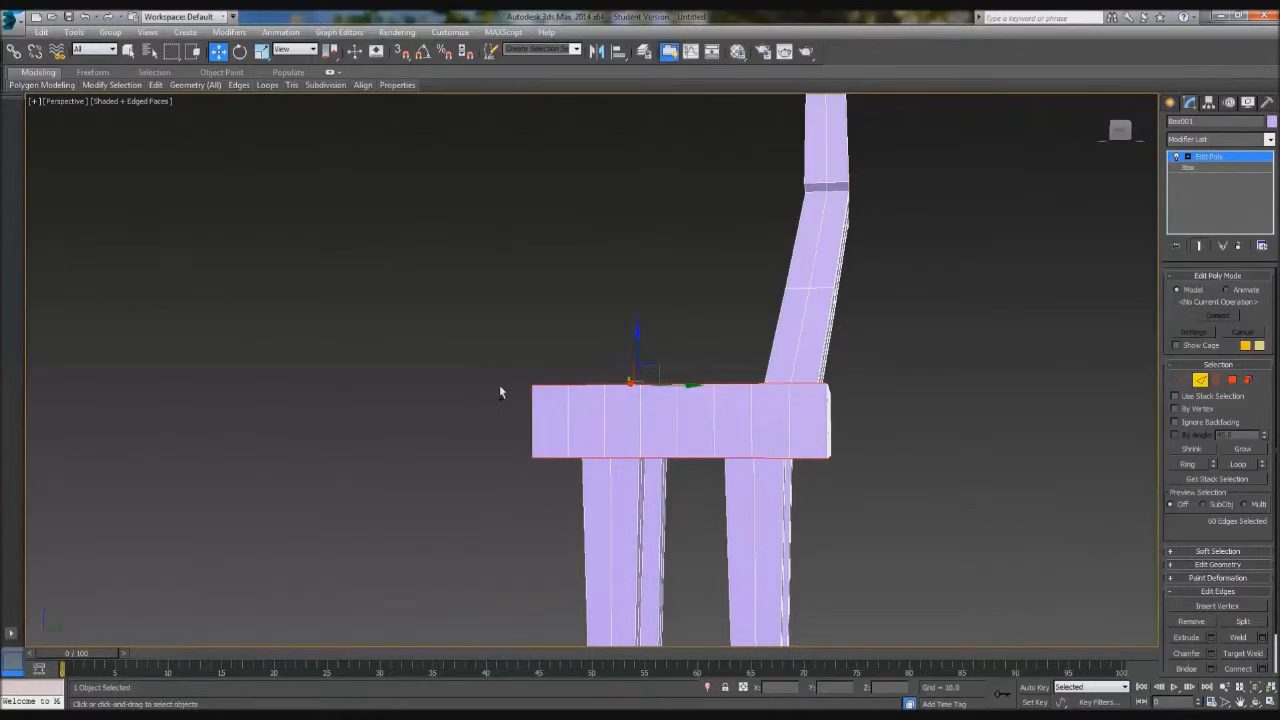
# Step: Clean up the seat edge selection by deselecting the inner edges on the seat's surface and the vertical front edges
pyautogui.keyDown('ctrl'); pyautogui.moveTo(540, 481); pyautogui.dragTo(540, 481); pyautogui.keyUp('ctrl')
pyautogui.keyDown('alt'); pyautogui.moveTo(540, 481); pyautogui.dragTo(714, 557, button='middle'); pyautogui.keyUp('alt')
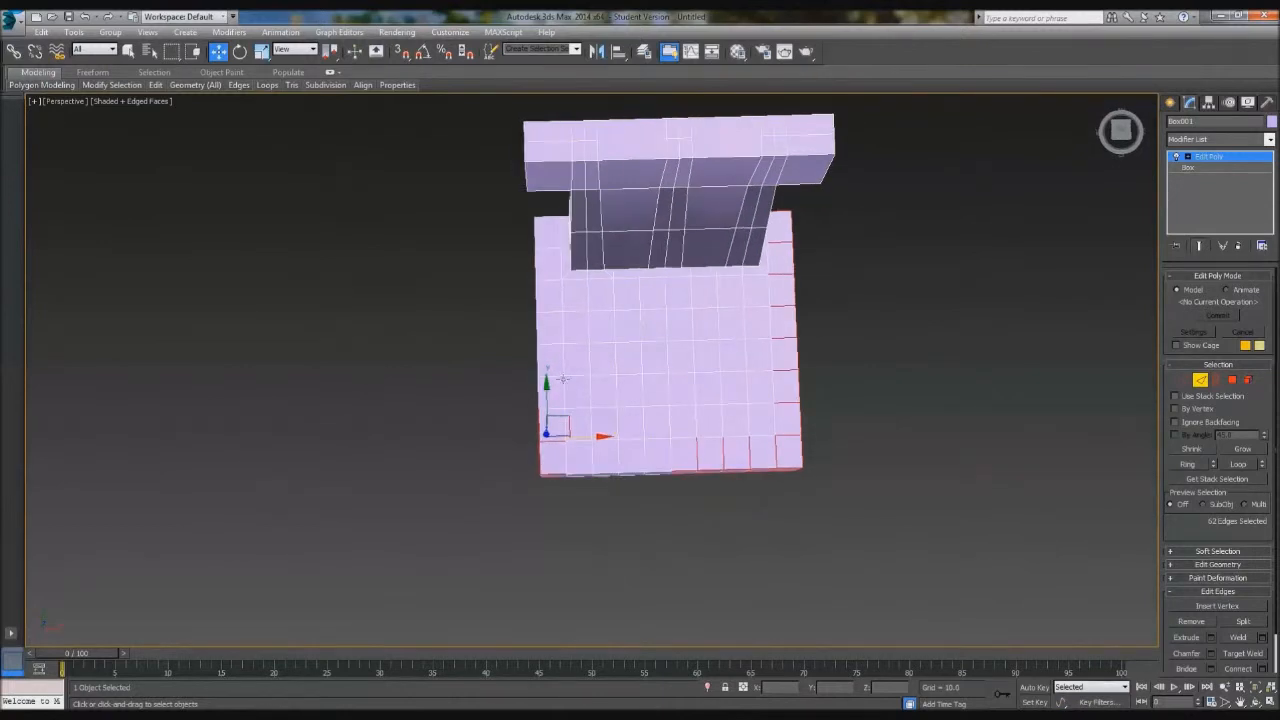
pyautogui.keyDown('alt'); pyautogui.moveTo(577, 391); pyautogui.dragTo(566, 385, button='middle'); pyautogui.keyUp('alt')
pyautogui.moveTo(556, 383); pyautogui.dragTo(790, 452)
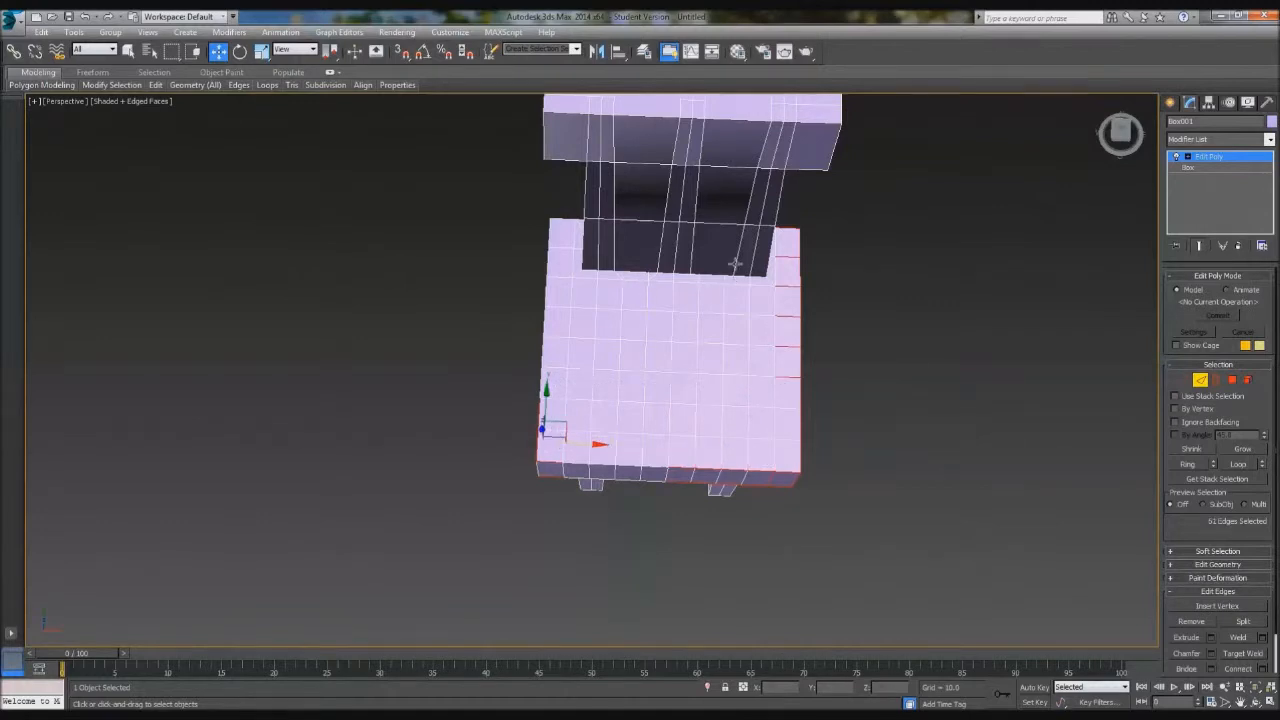
pyautogui.keyDown('alt'); pyautogui.moveTo(790, 395); pyautogui.dragTo(758, 342, button='middle'); pyautogui.keyUp('alt')
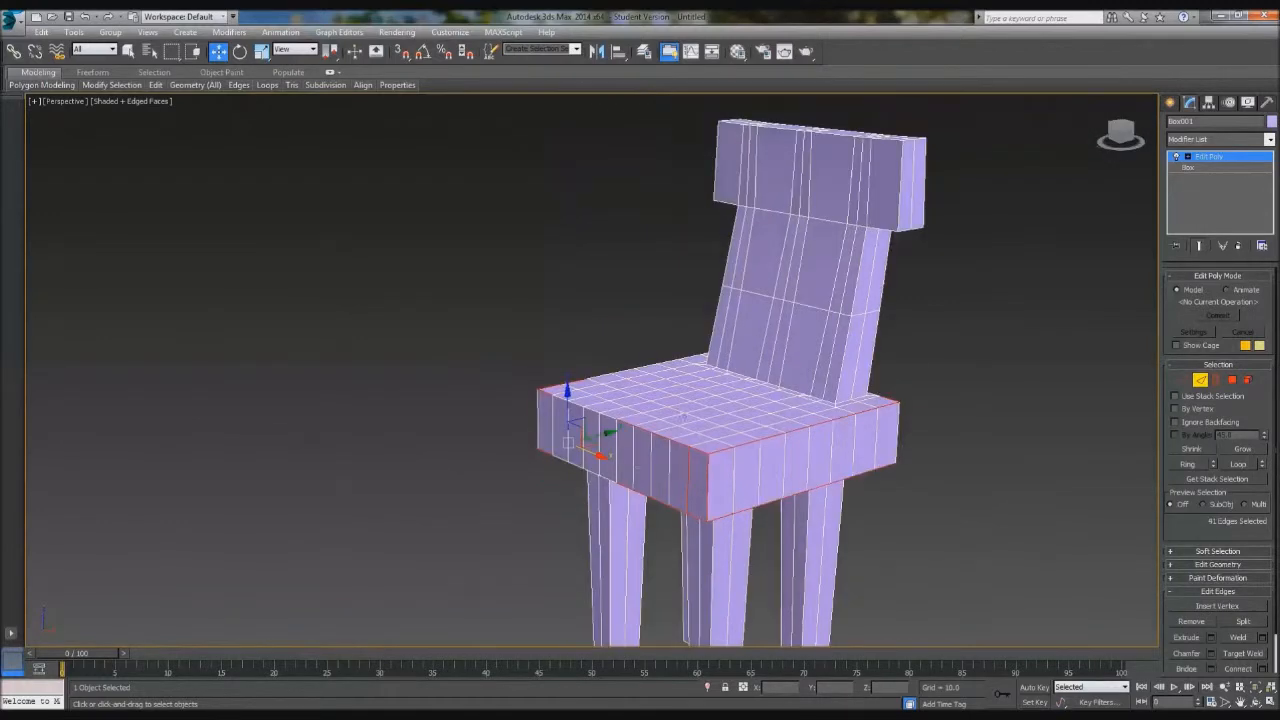
pyautogui.keyDown('alt'); pyautogui.click(688, 480); pyautogui.keyUp('alt')
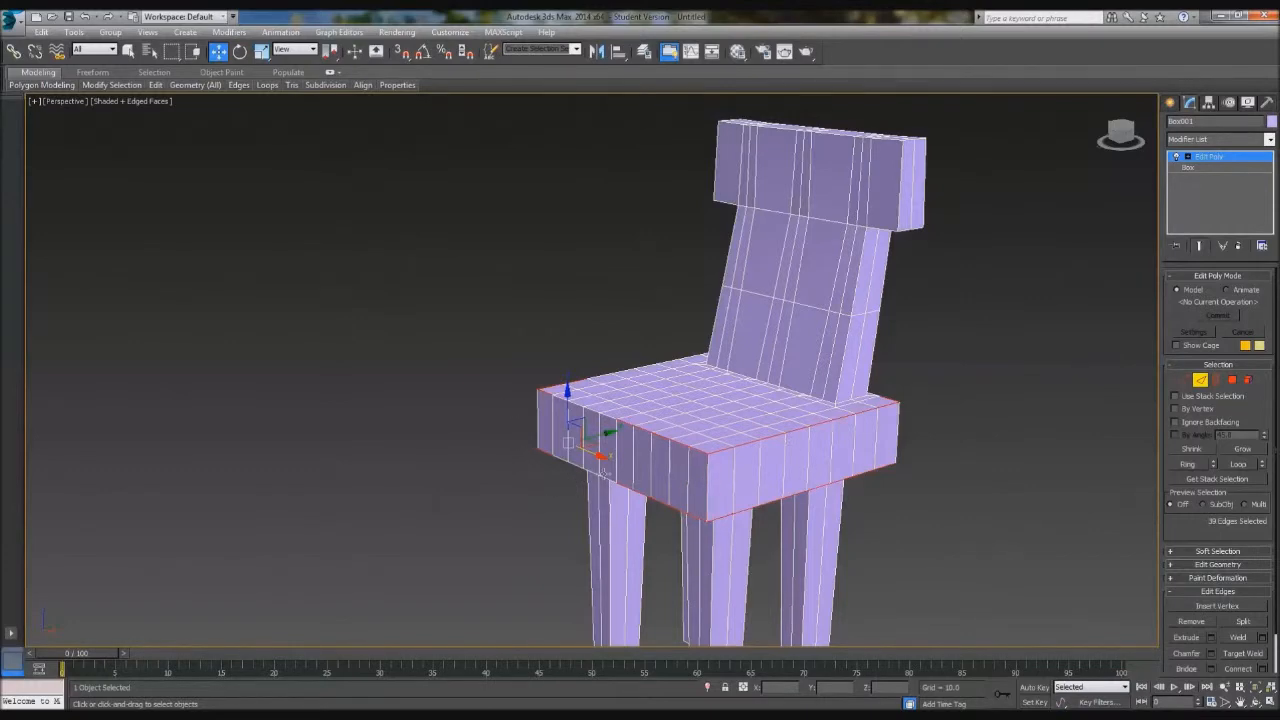
# Step: Add the missing upper and lower rim edges along the seat's back, sides and front to the selection
pyautogui.keyDown('alt'); pyautogui.moveTo(597, 472); pyautogui.dragTo(676, 582, button='middle'); pyautogui.keyUp('alt')
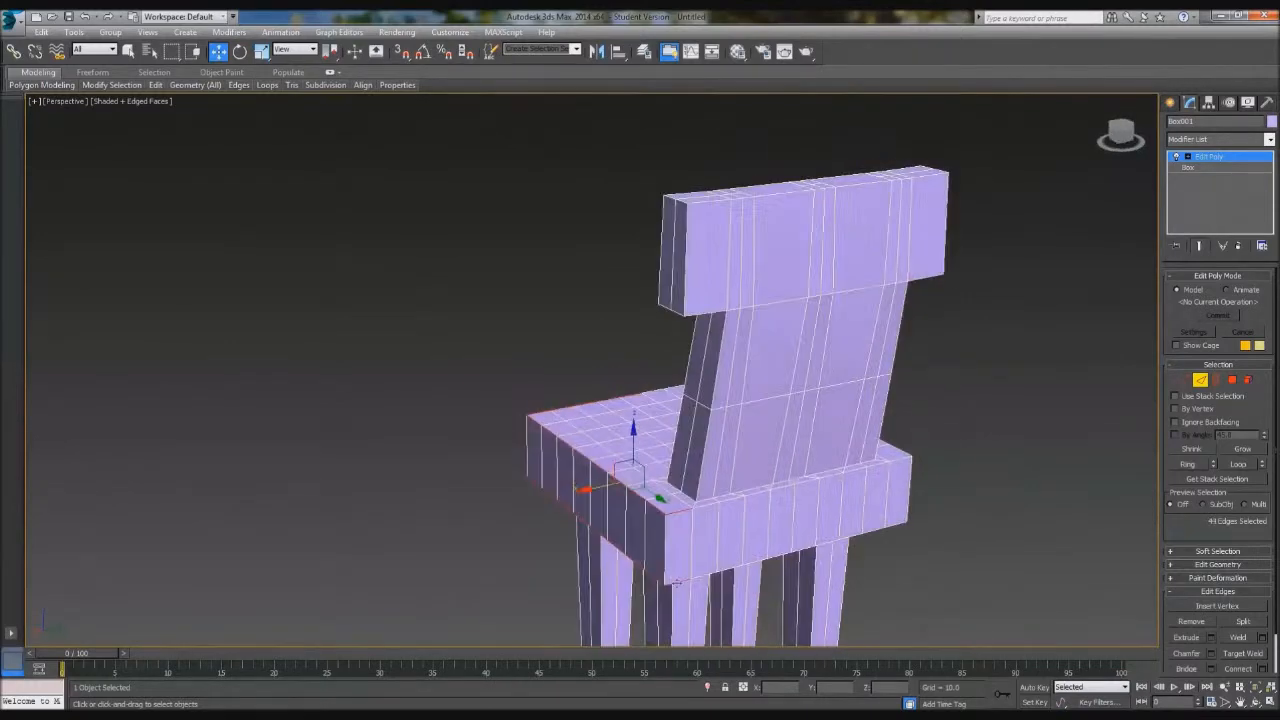
pyautogui.keyDown('ctrl'); pyautogui.doubleClick(760, 494); pyautogui.keyUp('ctrl')
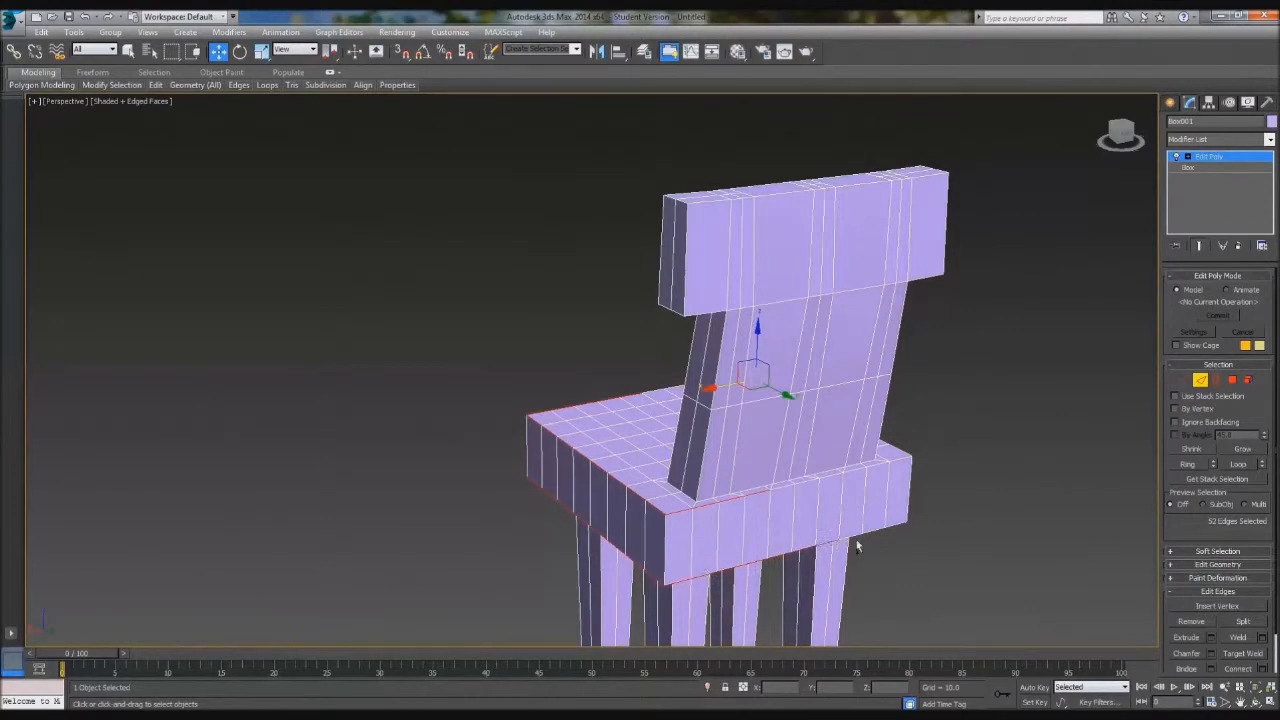
pyautogui.keyDown('ctrl'); pyautogui.doubleClick(884, 463); pyautogui.keyUp('ctrl')
pyautogui.keyDown('alt'); pyautogui.moveTo(830, 477); pyautogui.dragTo(647, 498, button='middle'); pyautogui.keyUp('alt')
pyautogui.keyDown('ctrl'); pyautogui.doubleClick(647, 498); pyautogui.keyUp('ctrl')
pyautogui.keyDown('alt'); pyautogui.moveTo(786, 580); pyautogui.dragTo(605, 576, button='middle'); pyautogui.keyUp('alt')
pyautogui.keyDown('ctrl'); pyautogui.click(588, 469); pyautogui.keyUp('ctrl')
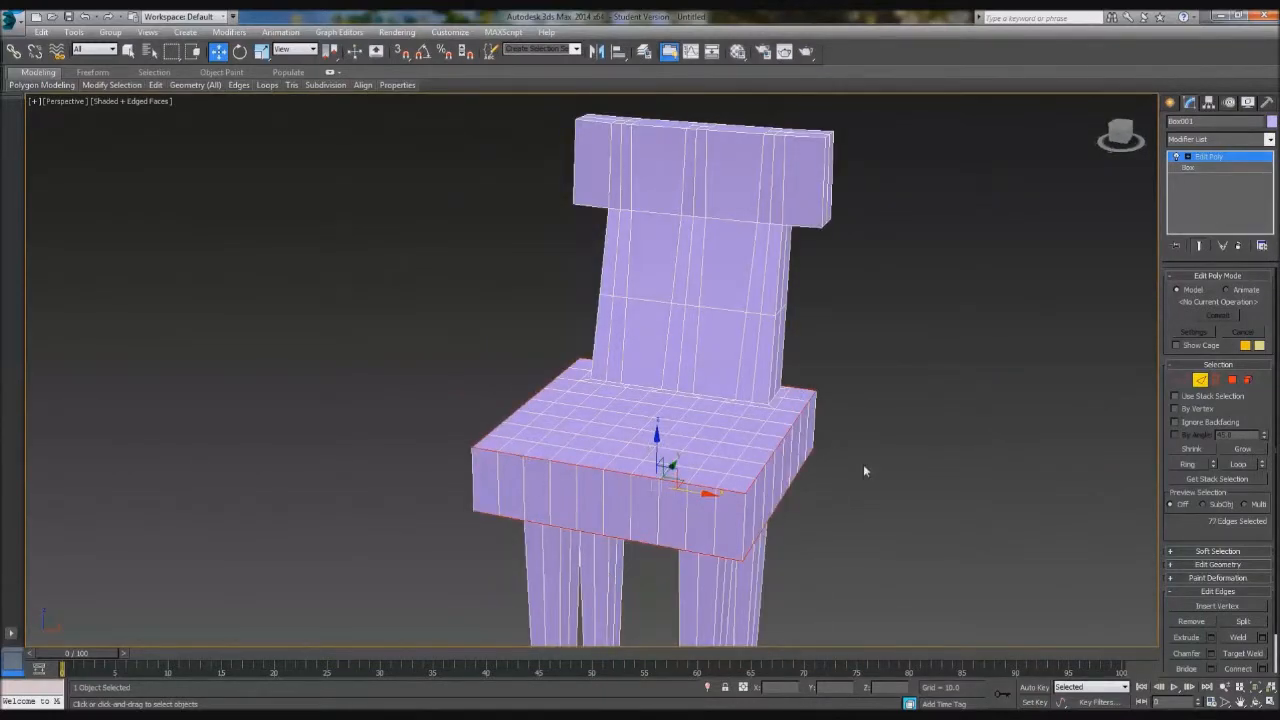
# Step: Preview a chamfer on the selected seat rim edges, trying two and three segments before returning to one segment
pyautogui.click(1211, 654)
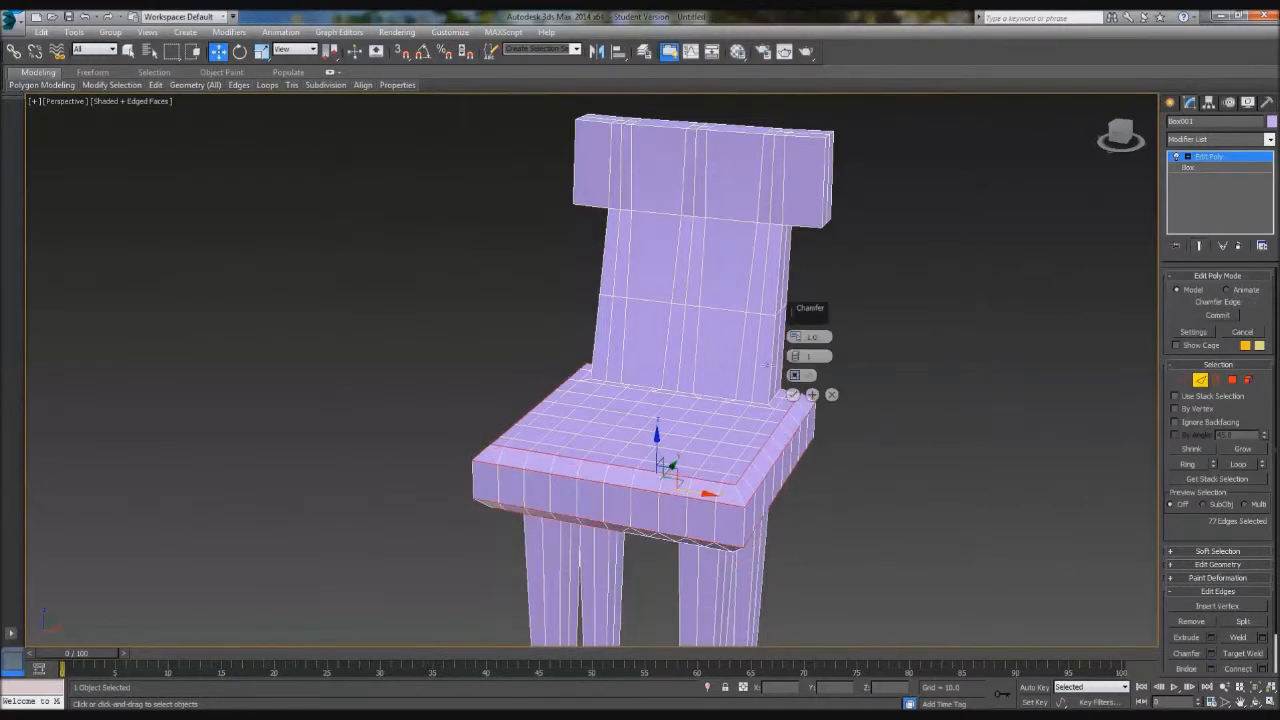
pyautogui.keyDown('alt'); pyautogui.moveTo(849, 484); pyautogui.dragTo(826, 470, button='middle'); pyautogui.keyUp('alt')
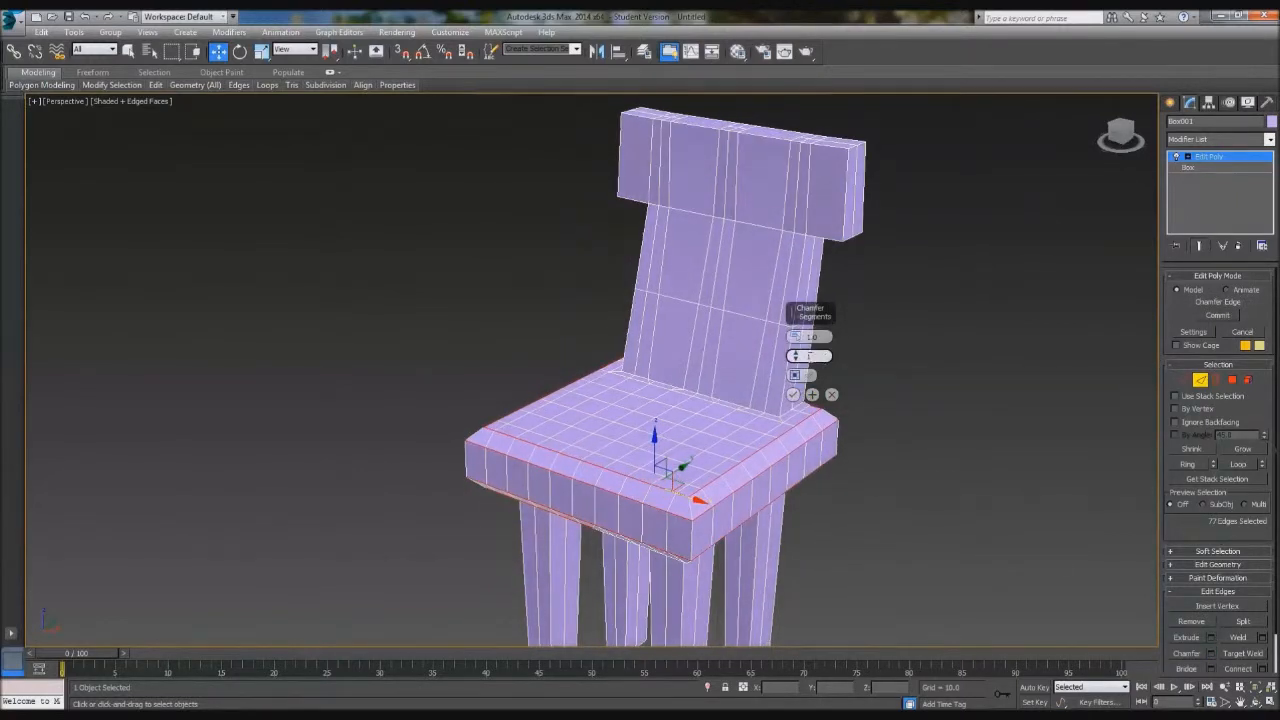
pyautogui.click(796, 354)
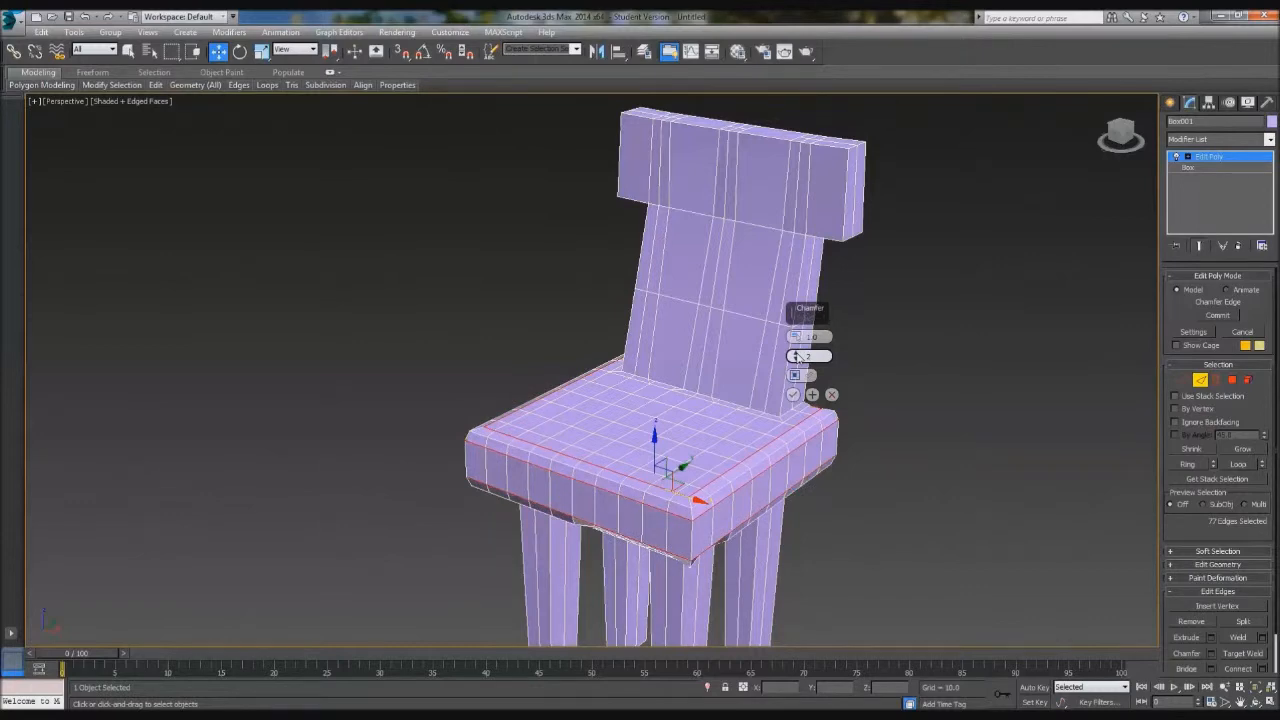
pyautogui.keyDown('alt'); pyautogui.moveTo(818, 490); pyautogui.dragTo(806, 427, button='middle'); pyautogui.keyUp('alt')
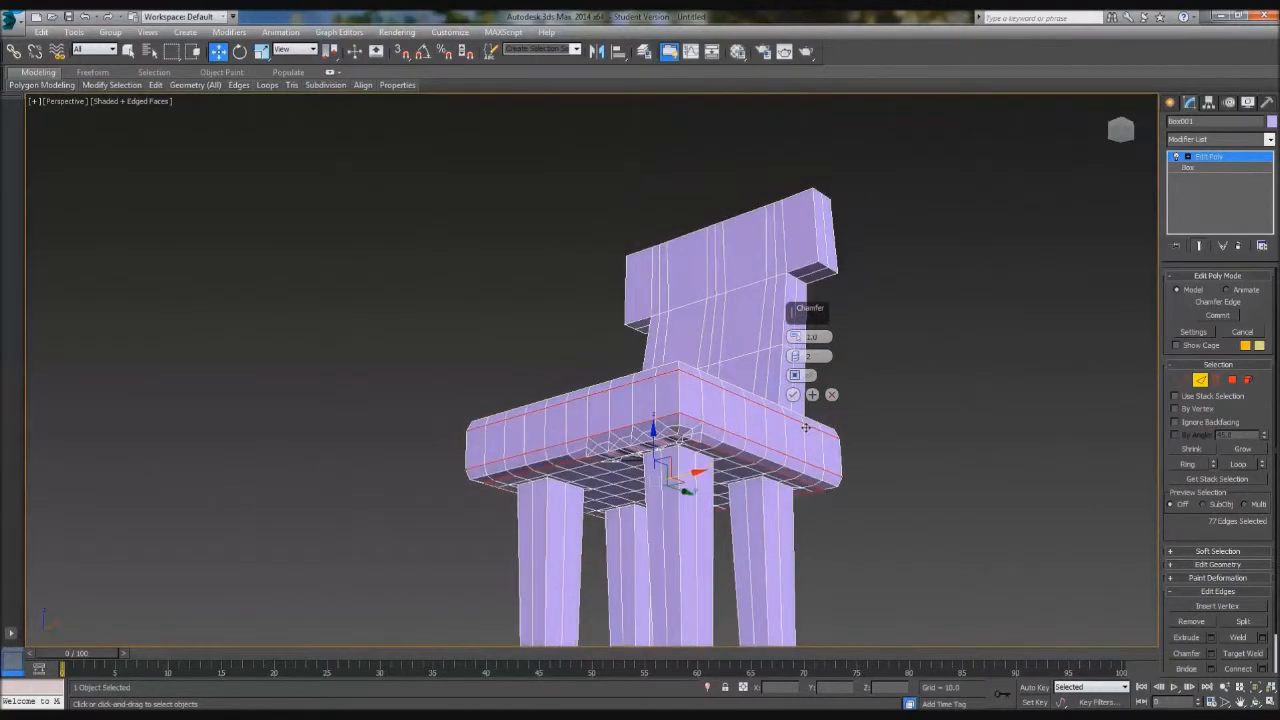
pyautogui.click(796, 353)
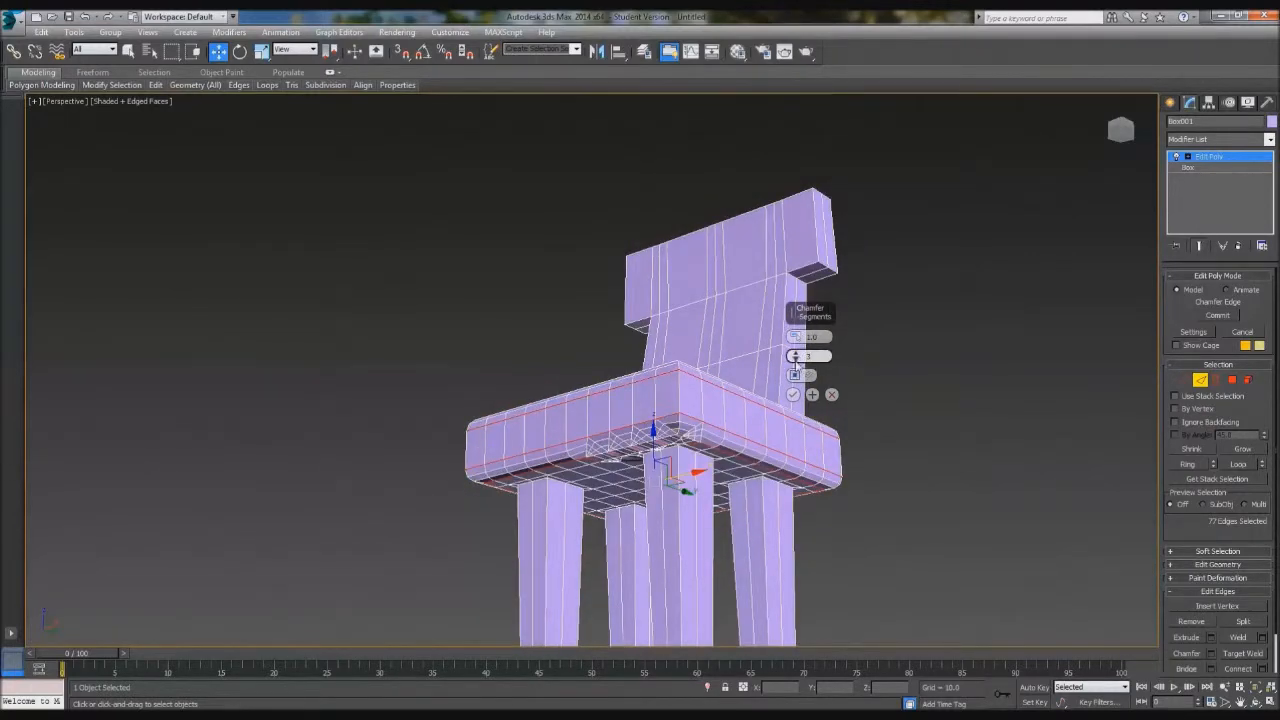
pyautogui.click(796, 357)
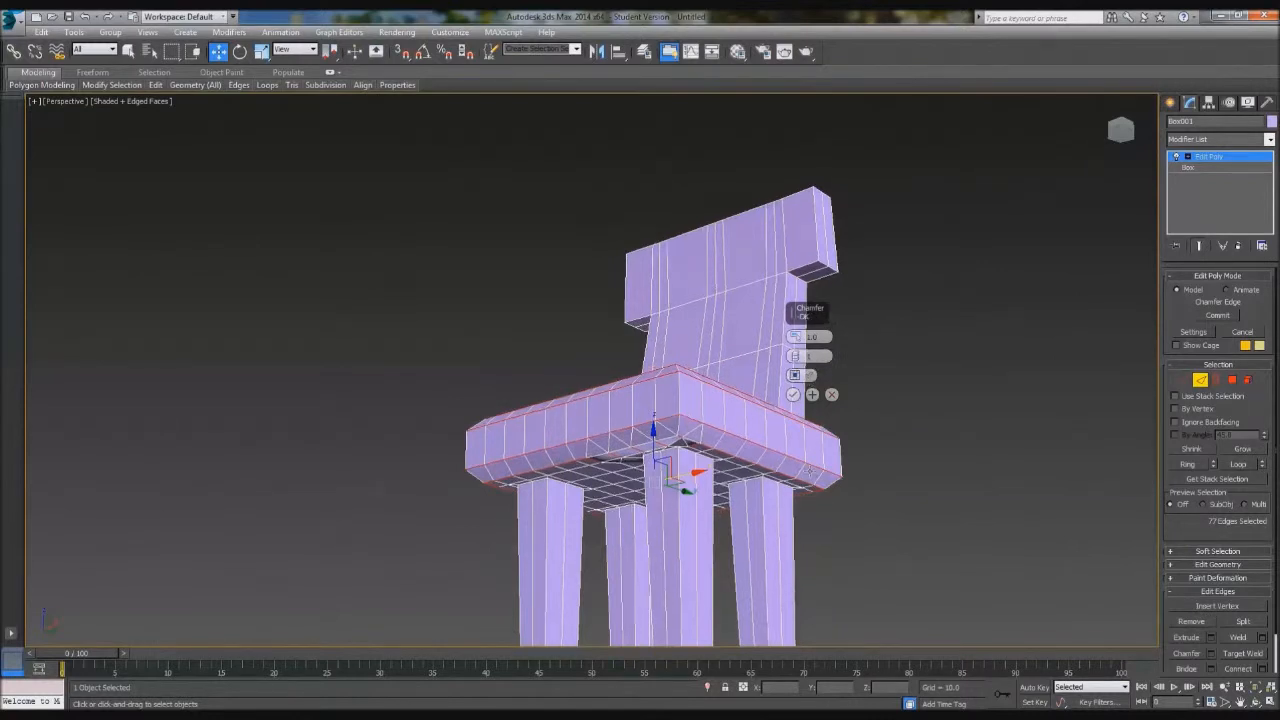
# Step: Set the seat rim chamfer amount to 1.2, apply it, and clear the edge selection
pyautogui.keyDown('alt'); pyautogui.moveTo(812, 470); pyautogui.dragTo(819, 512, button='middle'); pyautogui.keyUp('alt')
pyautogui.moveTo(794, 338); pyautogui.dragTo(829, 336)
pyautogui.keyDown('alt'); pyautogui.moveTo(843, 480); pyautogui.dragTo(836, 388, button='middle'); pyautogui.keyUp('alt')
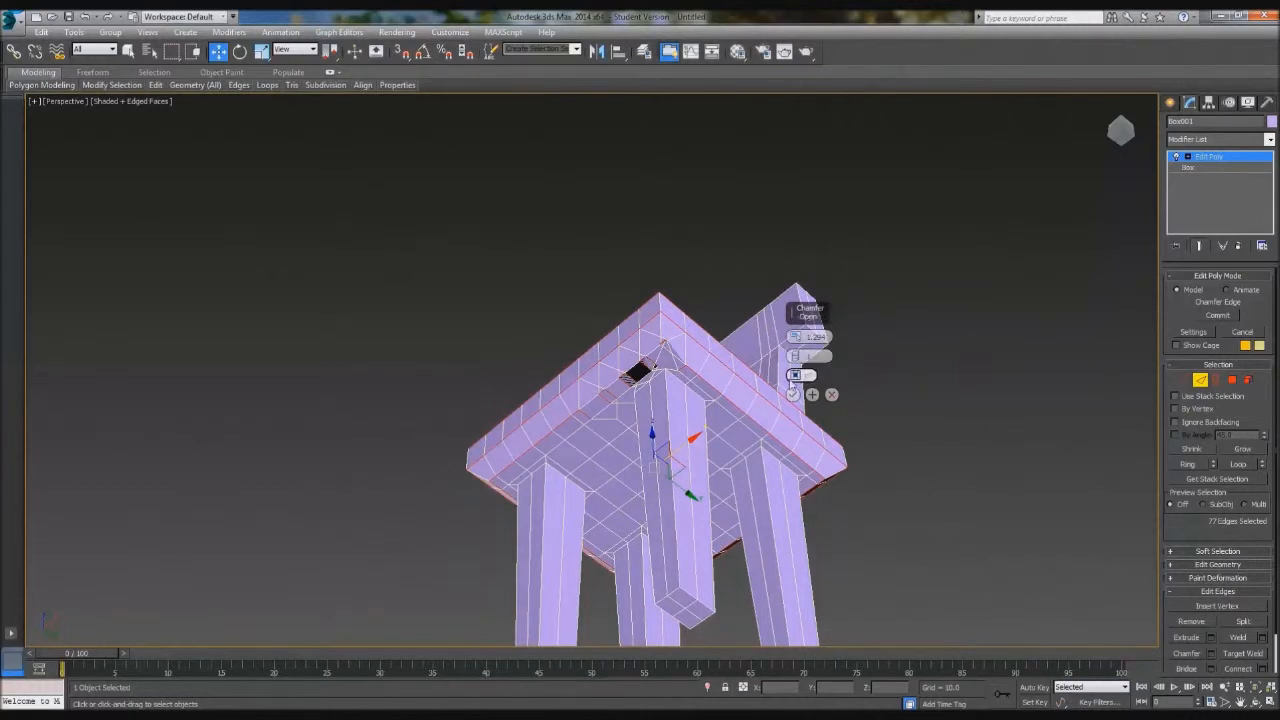
pyautogui.write('1.2')
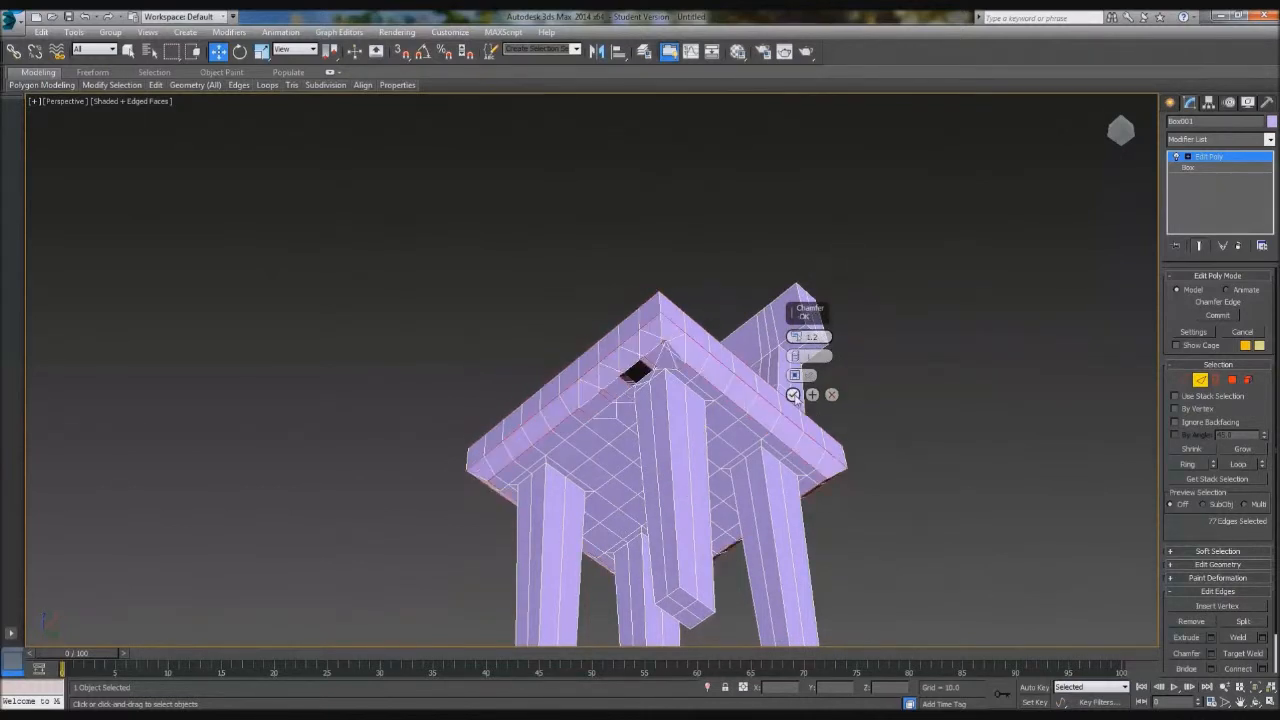
pyautogui.click(793, 395)
pyautogui.click(841, 398)
# Step: Select the edges at both outer ends of the backrest's wide top block and extend the selection to their loops
pyautogui.keyDown('alt'); pyautogui.moveTo(841, 398); pyautogui.dragTo(915, 538, button='middle'); pyautogui.keyUp('alt')
pyautogui.press('2')
pyautogui.moveTo(723, 323); pyautogui.dragTo(675, 451, button='middle')
pyautogui.press('2')
pyautogui.moveTo(465, 377); pyautogui.dragTo(474, 404)
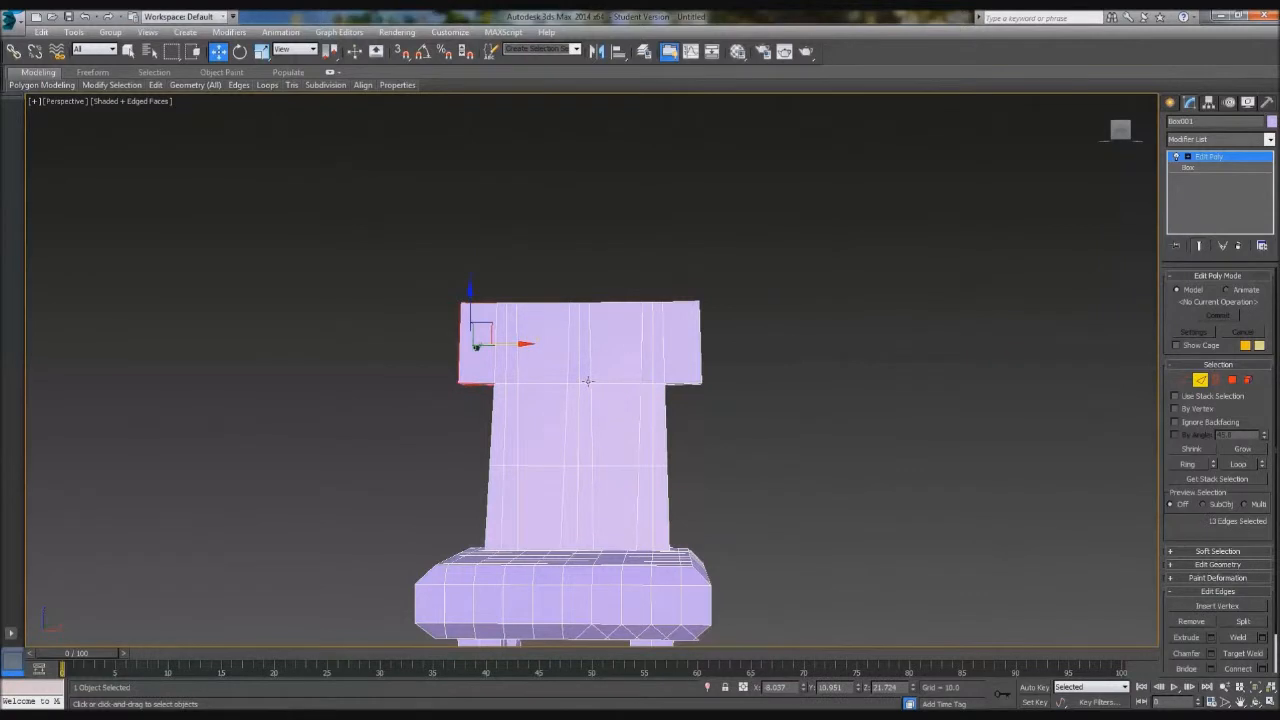
pyautogui.keyDown('ctrl'); pyautogui.moveTo(723, 380); pyautogui.dragTo(503, 424); pyautogui.keyUp('ctrl')
pyautogui.hotkey('alt', 'l')
# Step: Deselect the unwanted inner edges around the backrest's top block and the junction edges beneath it, keeping its outline selected
pyautogui.keyDown('alt'); pyautogui.moveTo(650, 414); pyautogui.dragTo(512, 396, button='middle'); pyautogui.keyUp('alt')
pyautogui.keyDown('alt'); pyautogui.click(585, 306); pyautogui.keyUp('alt')
pyautogui.keyDown('alt'); pyautogui.moveTo(575, 355); pyautogui.dragTo(594, 370); pyautogui.keyUp('alt')
pyautogui.keyDown('alt'); pyautogui.moveTo(680, 400); pyautogui.dragTo(527, 409, button='middle'); pyautogui.keyUp('alt')
pyautogui.keyDown('alt'); pyautogui.moveTo(603, 420); pyautogui.dragTo(467, 392, button='middle'); pyautogui.keyUp('alt')
pyautogui.keyDown('alt'); pyautogui.moveTo(578, 289); pyautogui.dragTo(556, 400, button='middle'); pyautogui.keyUp('alt')
pyautogui.keyDown('alt'); pyautogui.click(548, 412); pyautogui.keyUp('alt')
pyautogui.keyDown('alt'); pyautogui.click(604, 258); pyautogui.keyUp('alt')
pyautogui.keyDown('alt'); pyautogui.click(593, 278); pyautogui.keyUp('alt')
pyautogui.keyDown('alt'); pyautogui.click(604, 276); pyautogui.keyUp('alt')
pyautogui.keyDown('alt'); pyautogui.click(604, 272); pyautogui.keyUp('alt')
pyautogui.keyDown('alt'); pyautogui.click(603, 270); pyautogui.keyUp('alt')
pyautogui.keyDown('alt'); pyautogui.moveTo(603, 274); pyautogui.dragTo(505, 309, button='middle'); pyautogui.keyUp('alt')
pyautogui.keyDown('alt'); pyautogui.moveTo(597, 370); pyautogui.dragTo(640, 404, button='middle'); pyautogui.keyUp('alt')
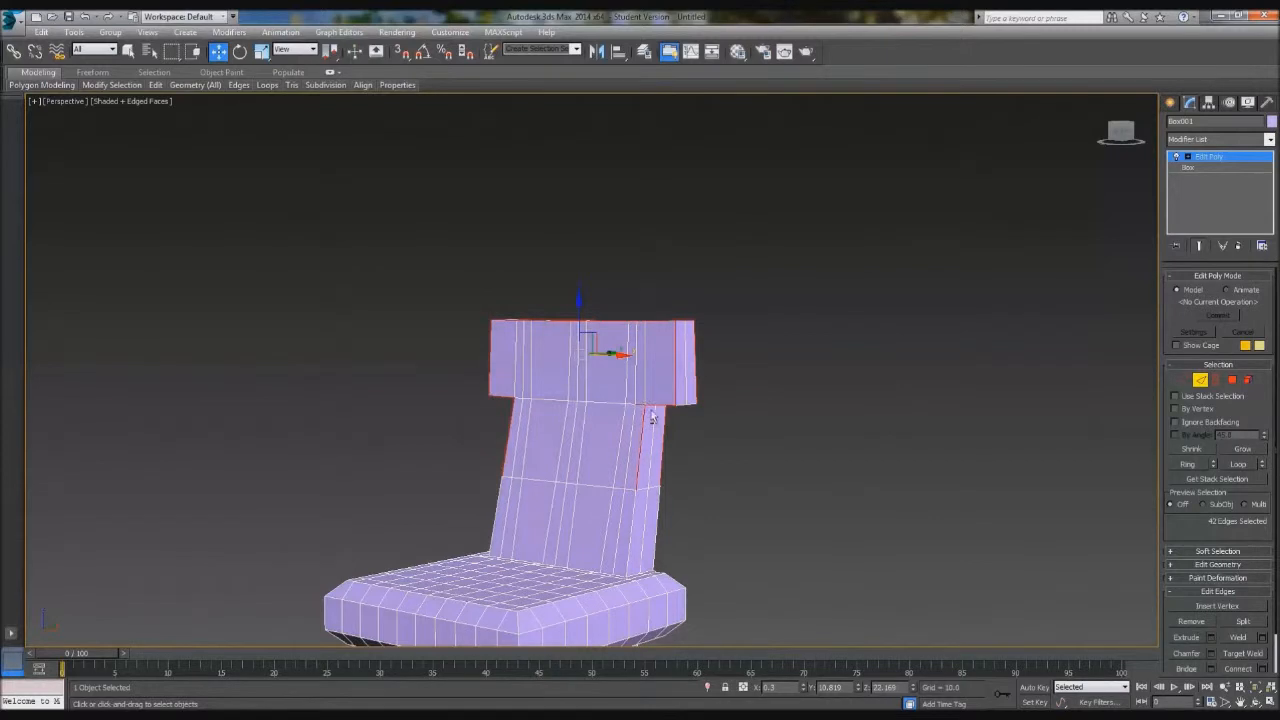
pyautogui.keyDown('alt'); pyautogui.click(640, 405); pyautogui.keyUp('alt')
# Step: Chamfer the selected backrest outline edges with an amount of about 0.515 and two segments
pyautogui.scroll(3, 668, 430)
pyautogui.keyDown('alt'); pyautogui.moveTo(668, 430); pyautogui.dragTo(752, 477, button='middle'); pyautogui.keyUp('alt')
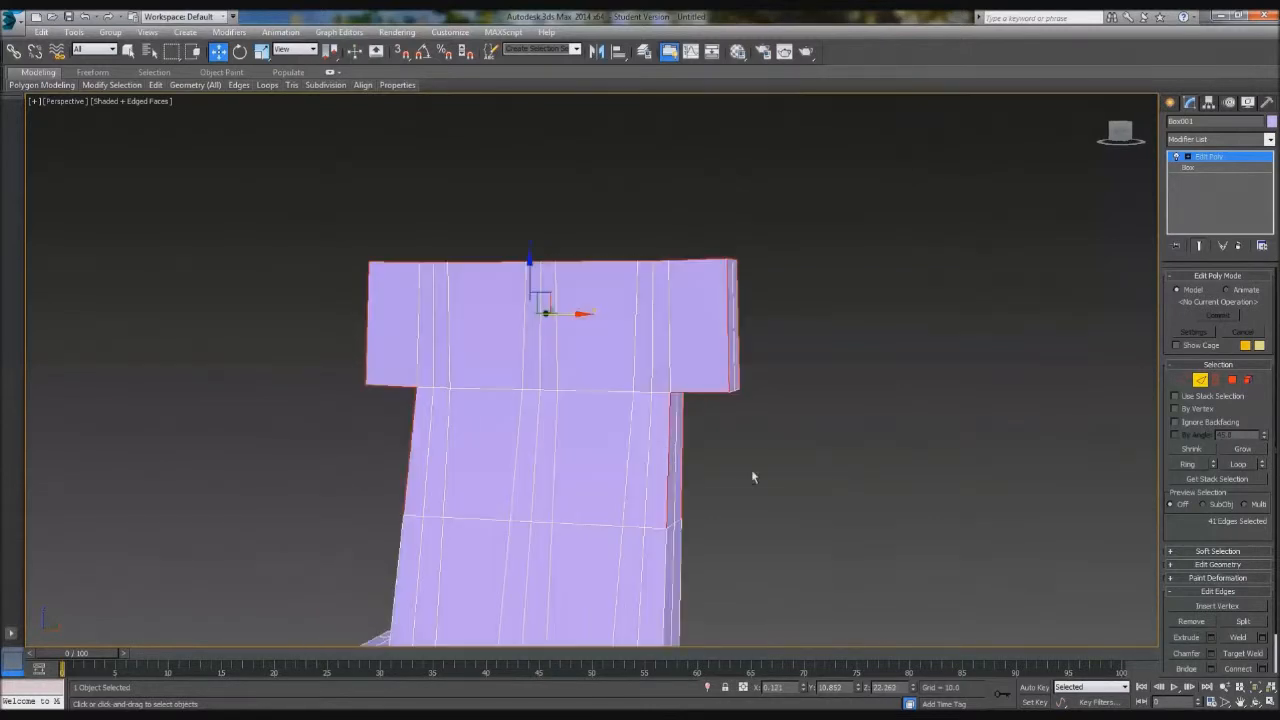
pyautogui.click(1210, 653)
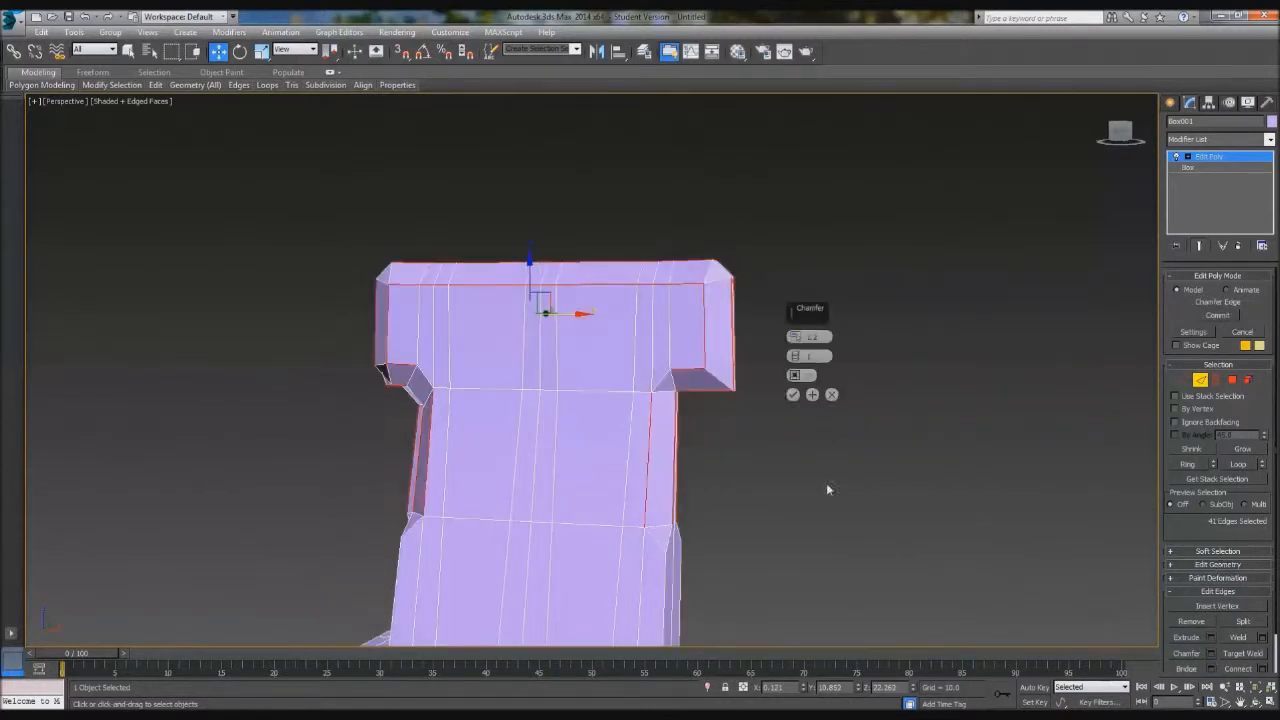
pyautogui.moveTo(795, 336); pyautogui.dragTo(797, 334)
pyautogui.keyDown('alt'); pyautogui.moveTo(783, 408); pyautogui.dragTo(748, 402, button='middle'); pyautogui.keyUp('alt')
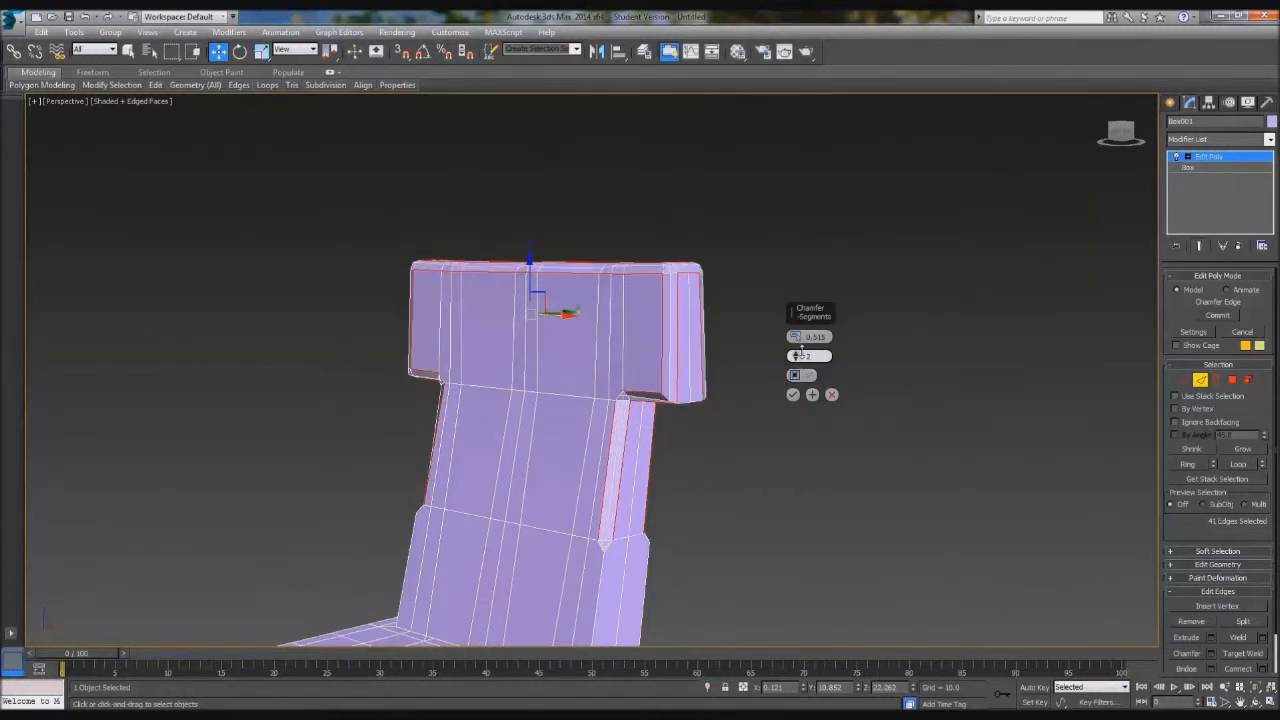
pyautogui.click(793, 395)
# Step: Leave edge level, deselect the chair, and switch off edged faces to inspect the shaded model from several angles
pyautogui.moveTo(793, 393); pyautogui.dragTo(811, 305, button='middle')
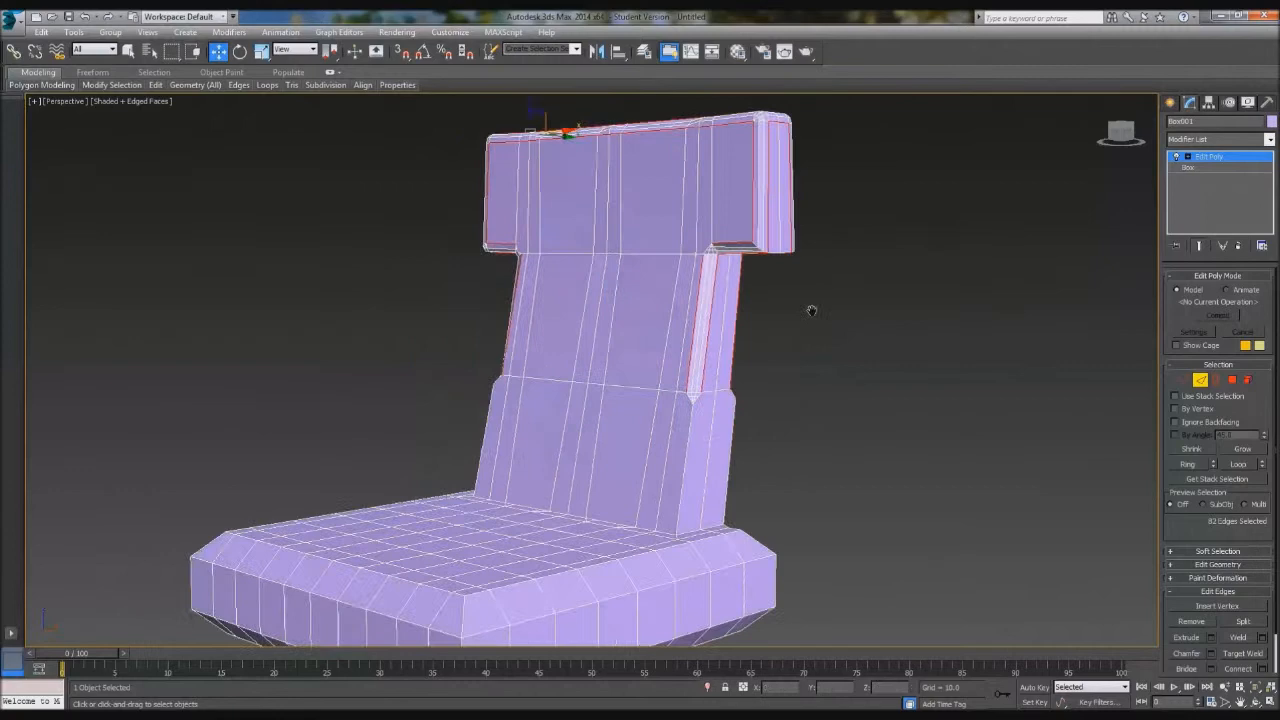
pyautogui.scroll(-5, 811, 305)
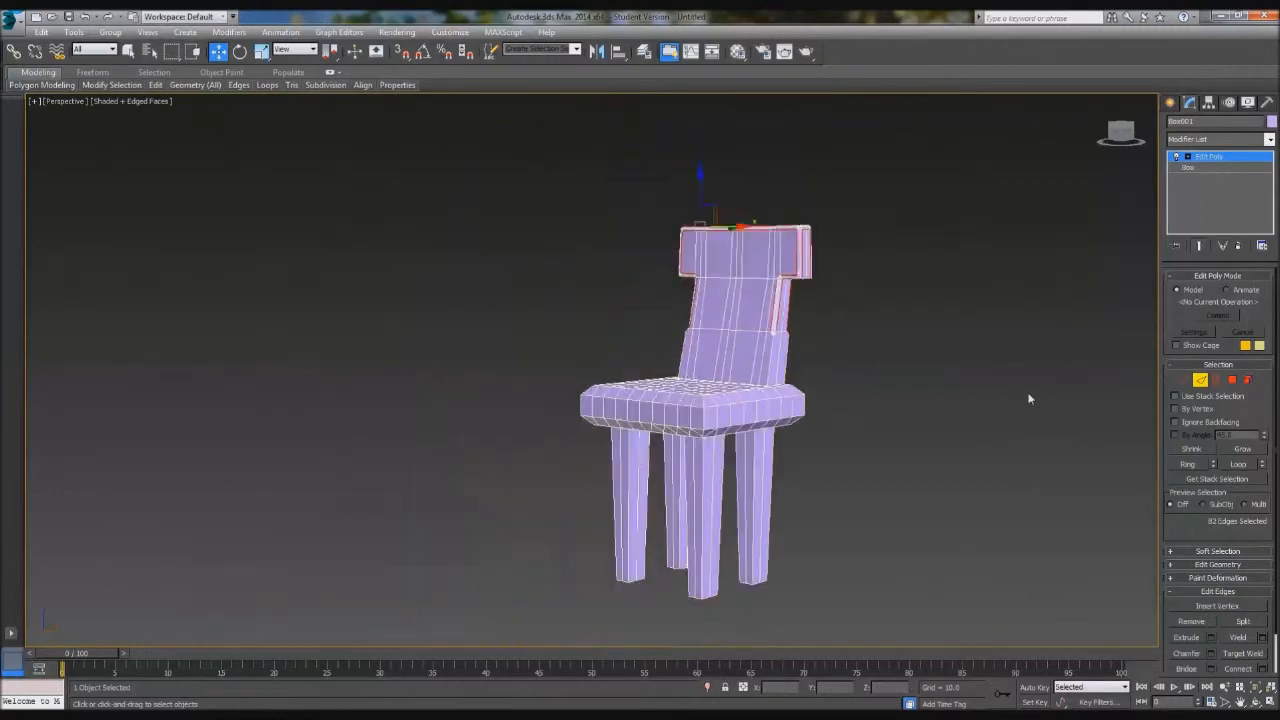
pyautogui.click(1204, 380)
pyautogui.click(952, 426)
pyautogui.press('F4')
pyautogui.moveTo(783, 476)
pyautogui.keyDown('alt'); pyautogui.mouseDown(button='middle')
pyautogui.moveTo(674, 443)
pyautogui.moveTo(669, 469)
pyautogui.moveTo(740, 468)
pyautogui.moveTo(751, 494)
pyautogui.moveTo(853, 468)
pyautogui.moveTo(705, 482)
pyautogui.mouseUp(button='middle'); pyautogui.keyUp('alt')
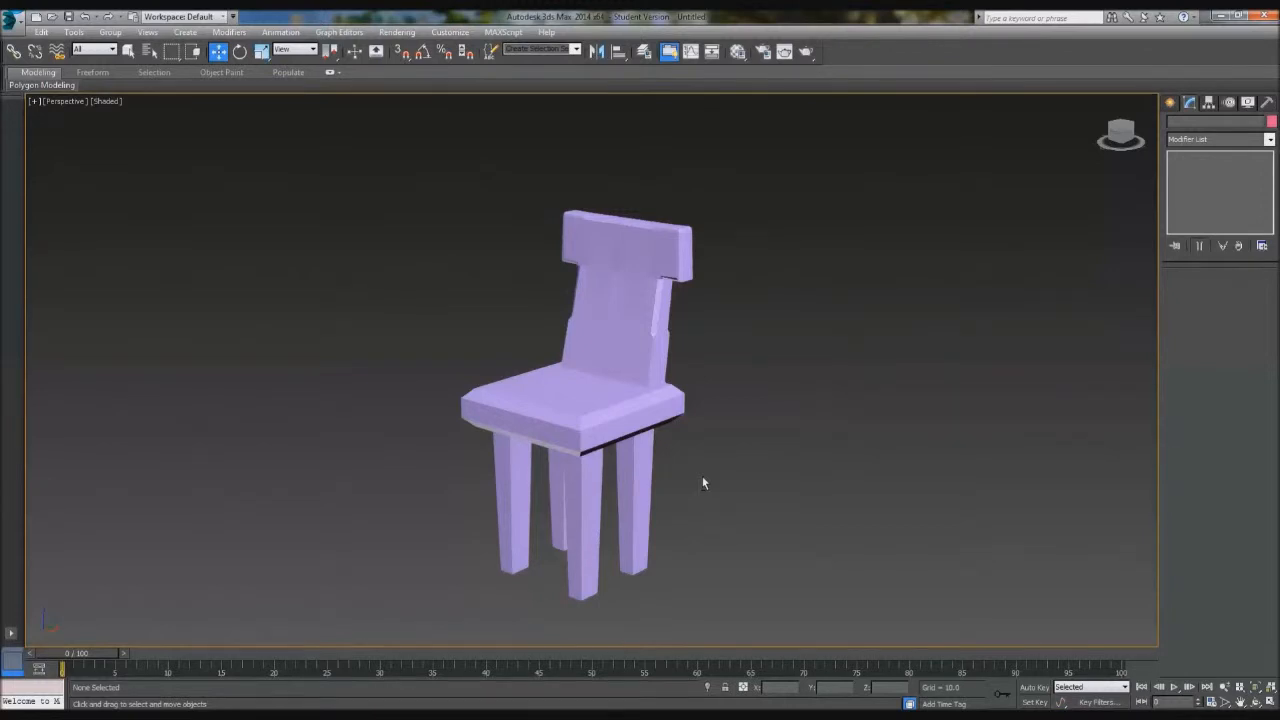
pyautogui.scroll(3, 654, 380)
pyautogui.scroll(-3, 640, 393)
pyautogui.keyDown('alt'); pyautogui.moveTo(640, 394); pyautogui.dragTo(668, 422, button='middle'); pyautogui.keyUp('alt')
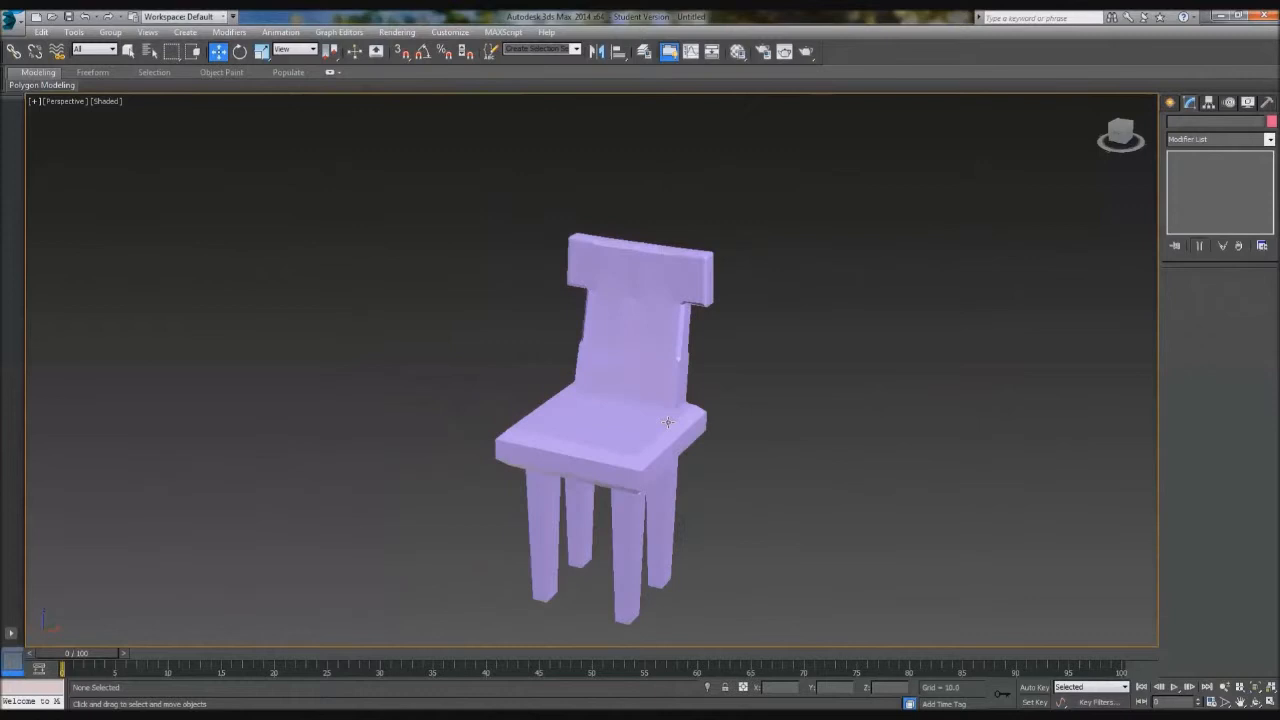